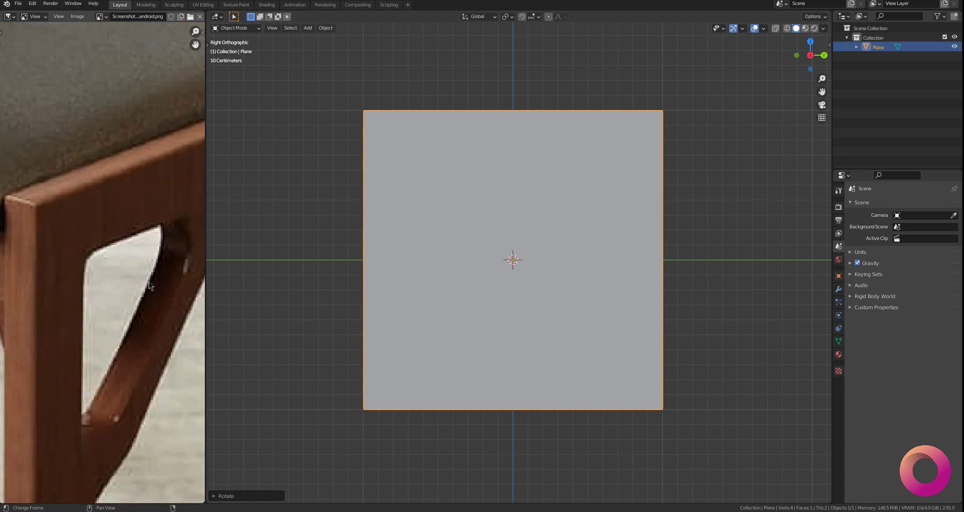
# Step: Scale the plane down along Y to a narrow vertical strip, about 0.08 of its width, following the chair photo
pyautogui.scroll(-6, 149, 282)
pyautogui.scroll(3, 144, 263)
pyautogui.scroll(-5, 91, 272)
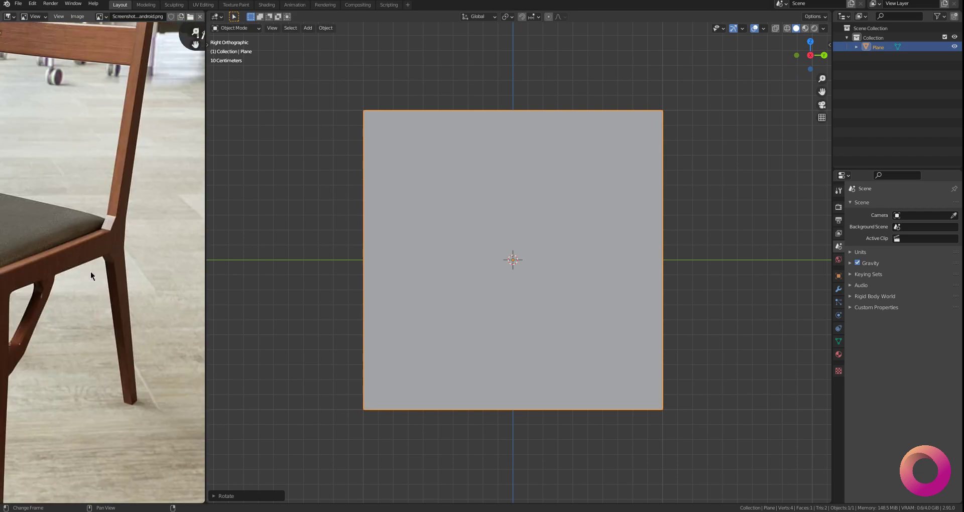
pyautogui.scroll(6, 111, 267)
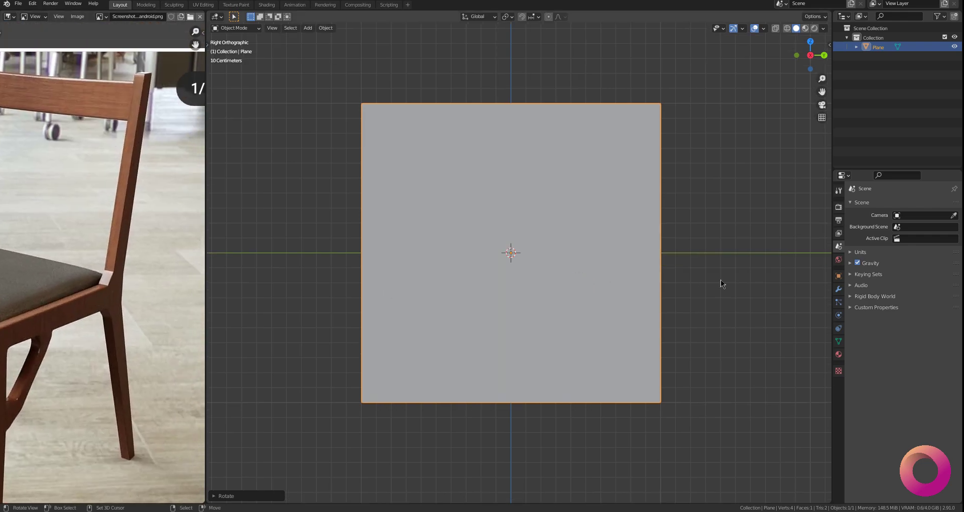
pyautogui.press('s')
pyautogui.press('y')
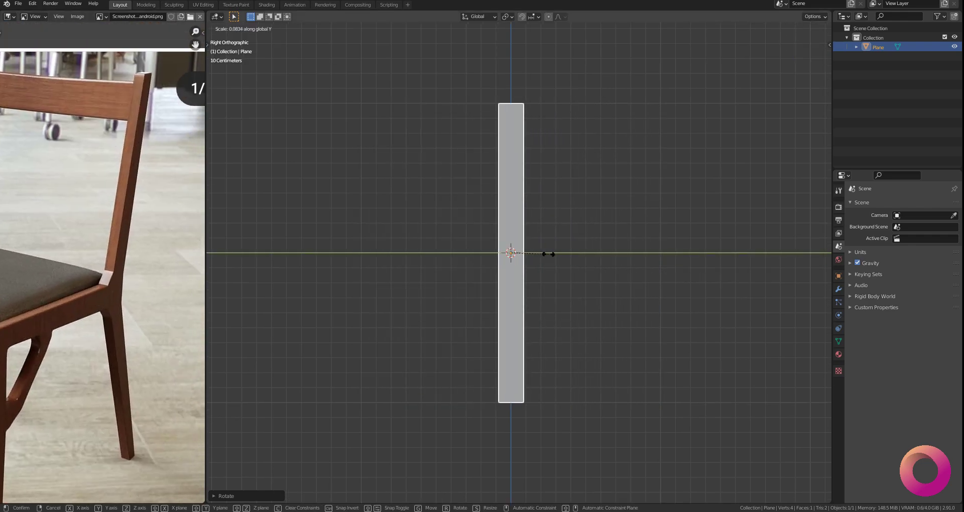
pyautogui.click(548, 254)
pyautogui.scroll(2, 529, 272)
# Step: Enter edit mode on the strip and add a horizontal loop cut across its middle
pyautogui.hotkey('ctrl', 'Tab')
pyautogui.press('Tab')
pyautogui.hotkey('ctrl', 'r')
pyautogui.click(489, 243)
pyautogui.scroll(-1, 523, 301)
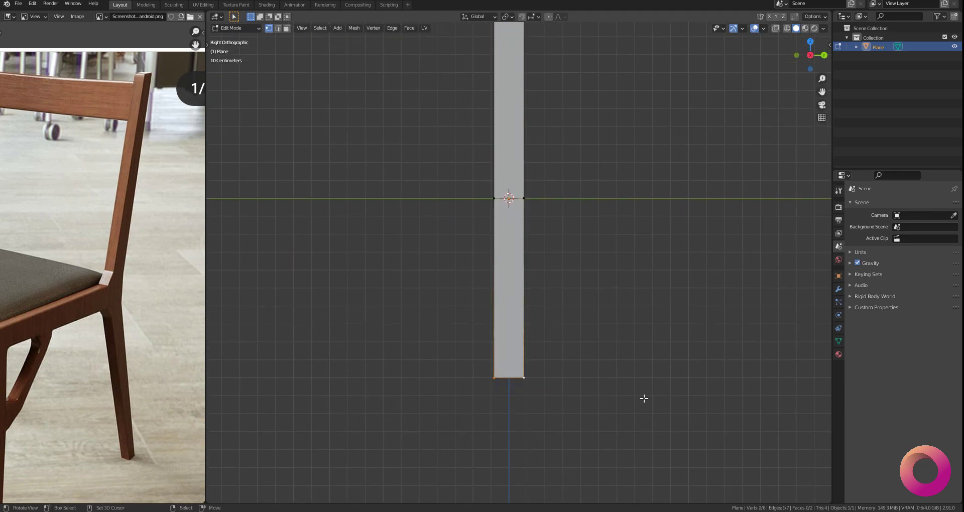
# Step: Scale down the strip's bottom edge to taper the lower half, and shift that edge backward along Y
pyautogui.press('s')
pyautogui.click(599, 395)
pyautogui.keyDown('shift'); pyautogui.moveTo(550, 401); pyautogui.dragTo(540, 345, button='middle'); pyautogui.keyUp('shift')
pyautogui.press('g')
pyautogui.press('y')
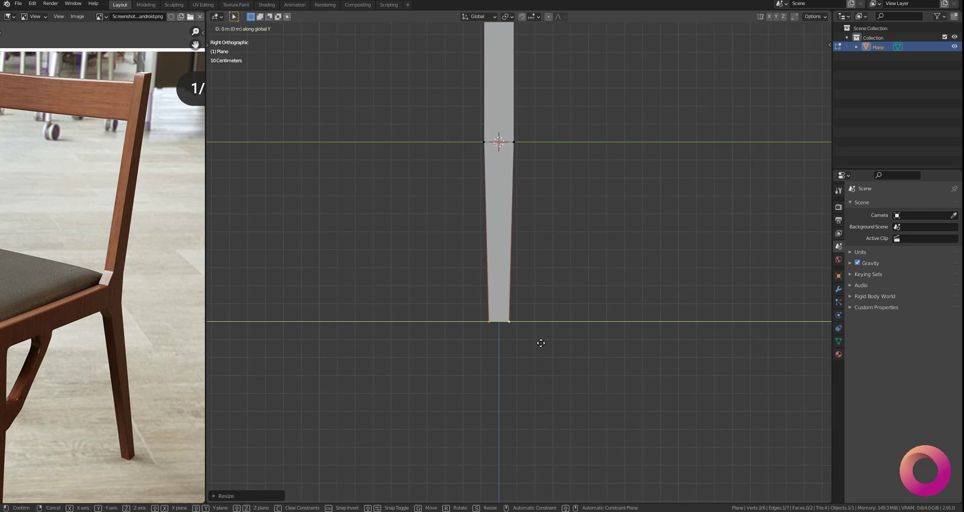
pyautogui.click(565, 340)
pyautogui.keyDown('shift'); pyautogui.scroll(3, 551, 303); pyautogui.keyUp('shift')
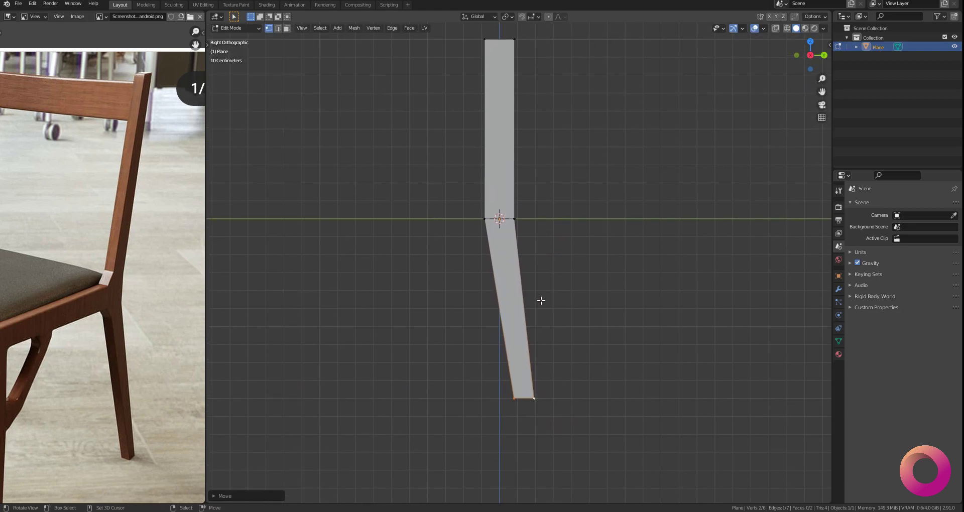
# Step: Narrow the middle and bottom edges along Y, scaling each about its own centre
pyautogui.press('.')
pyautogui.press('s')
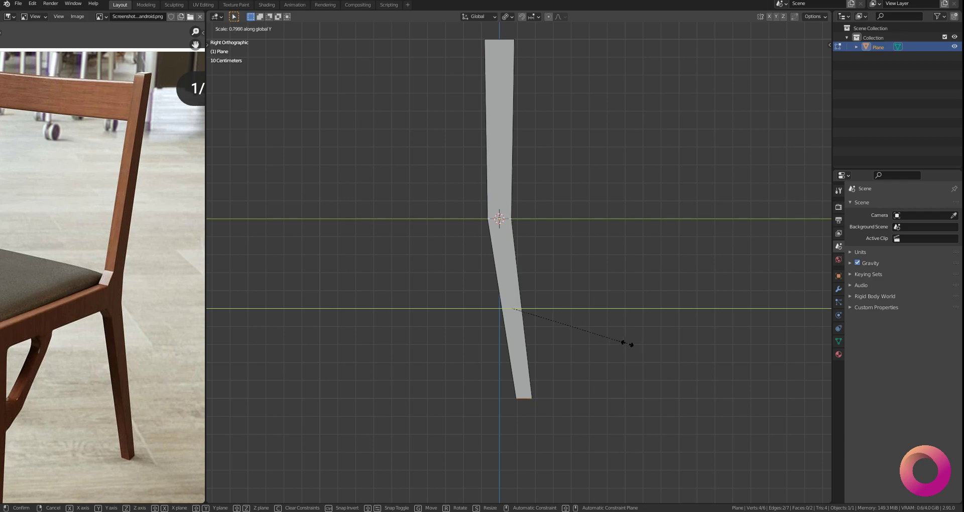
pyautogui.click(594, 336)
pyautogui.keyDown('shift'); pyautogui.scroll(5, 541, 291); pyautogui.keyUp('shift')
pyautogui.scroll(2, 126, 265)
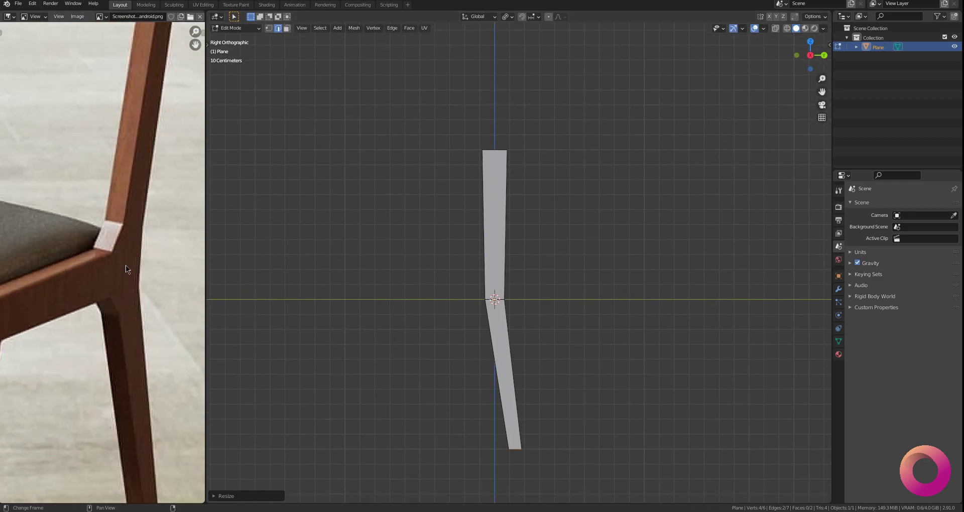
# Step: Move the strip's top edge backward and scale it down so the upper half leans and tapers like the backrest post
pyautogui.scroll(1, 126, 265)
pyautogui.scroll(2, 505, 263)
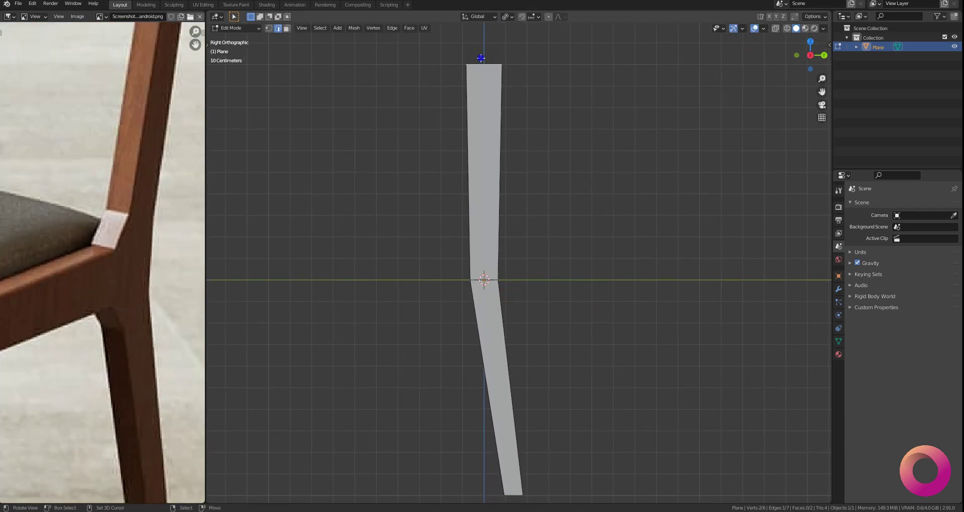
pyautogui.scroll(-3, 157, 207)
pyautogui.scroll(-2, 532, 241)
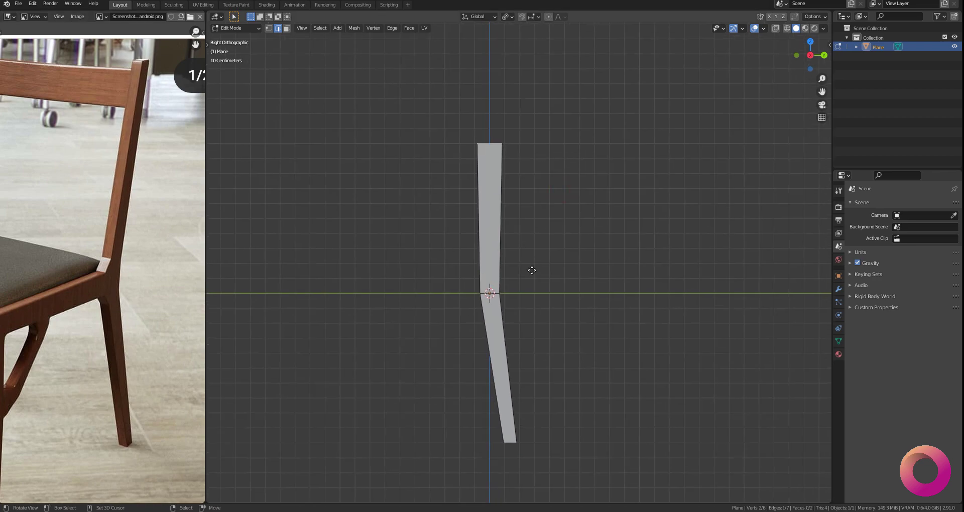
pyautogui.press('g')
pyautogui.click(567, 264)
pyautogui.press('s')
pyautogui.click(568, 194)
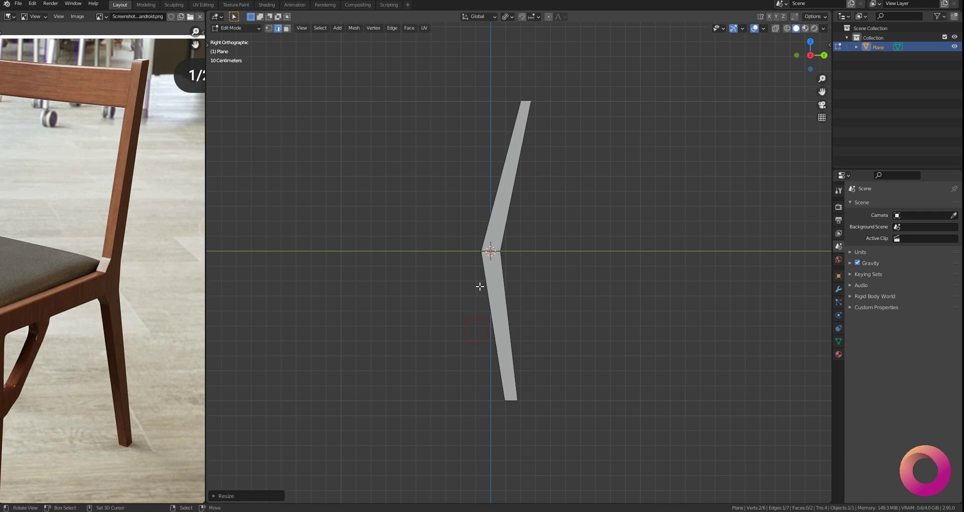
# Step: Bevel the middle edge into a short segment at the bend and enable the Screencast Keys display
pyautogui.scroll(3, 484, 266)
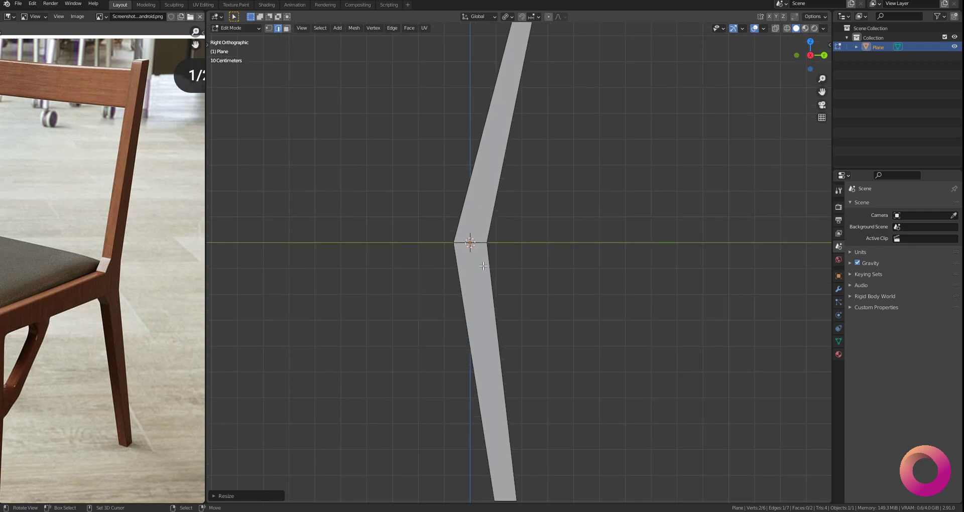
pyautogui.click(545, 284)
pyautogui.press('n')
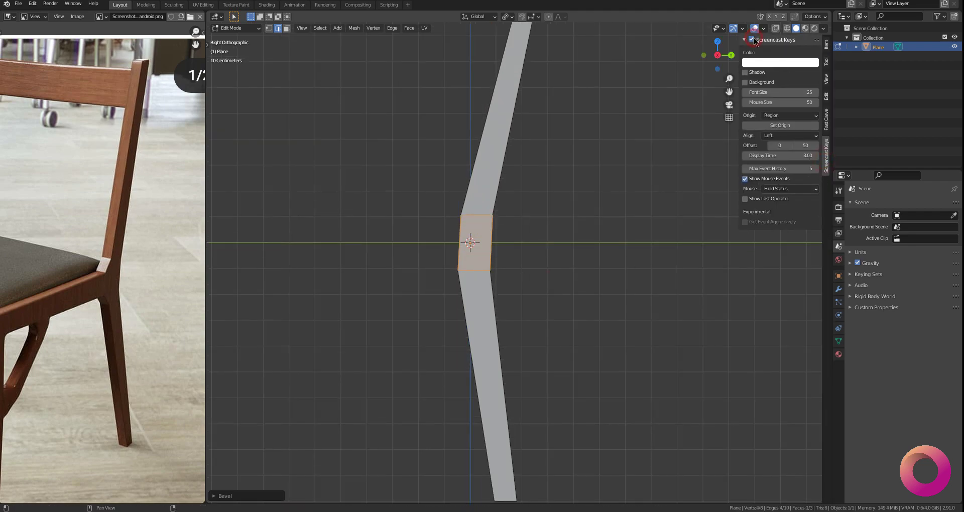
pyautogui.press('n')
# Step: Move the short middle segment down along Z and raise its lower edge to shorten it
pyautogui.scroll(-3, 528, 304)
pyautogui.scroll(3, 527, 303)
pyautogui.keyDown('shift'); pyautogui.moveTo(528, 303); pyautogui.dragTo(545, 306, button='middle'); pyautogui.keyUp('shift')
pyautogui.scroll(1, 545, 306)
pyautogui.press('g')
pyautogui.press('g')
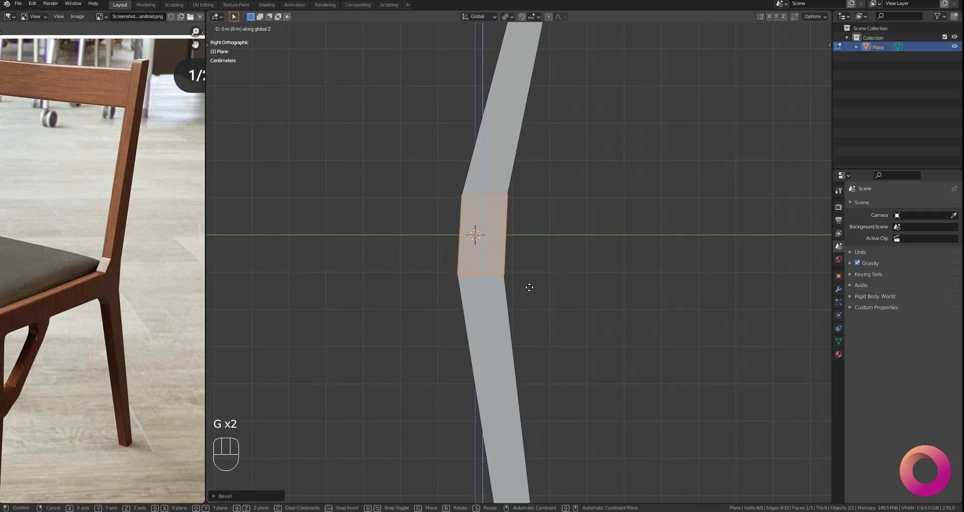
pyautogui.keyDown('shift'); pyautogui.click(531, 331); pyautogui.keyUp('shift')
pyautogui.click(493, 314)
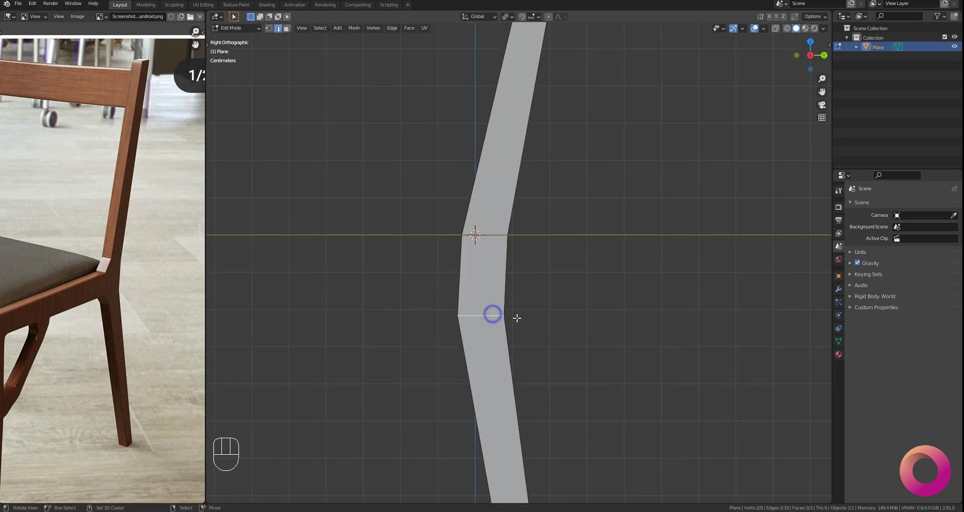
pyautogui.press('g')
pyautogui.click(545, 294)
# Step: Flatten the front side of the middle segment along Y so it is vertical
pyautogui.scroll(2, 474, 285)
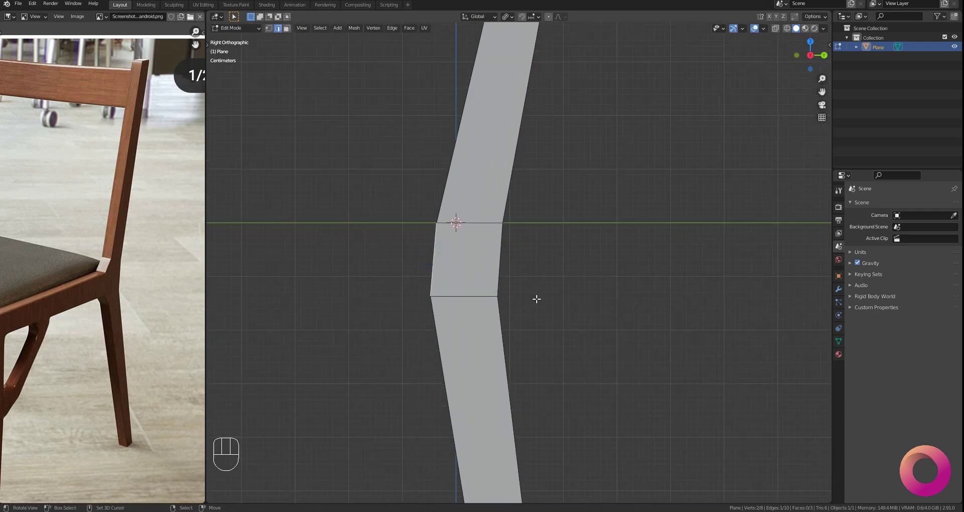
pyautogui.press('s')
pyautogui.press('y')
pyautogui.press('Return')
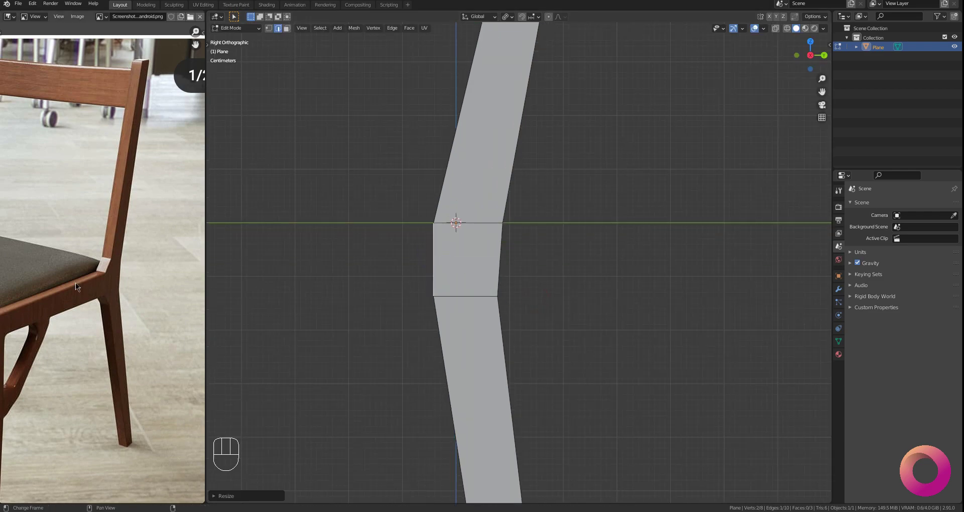
# Step: Move the two middle edges up so the short segment is centred on the origin
pyautogui.scroll(-4, 70, 282)
pyautogui.scroll(1, 159, 282)
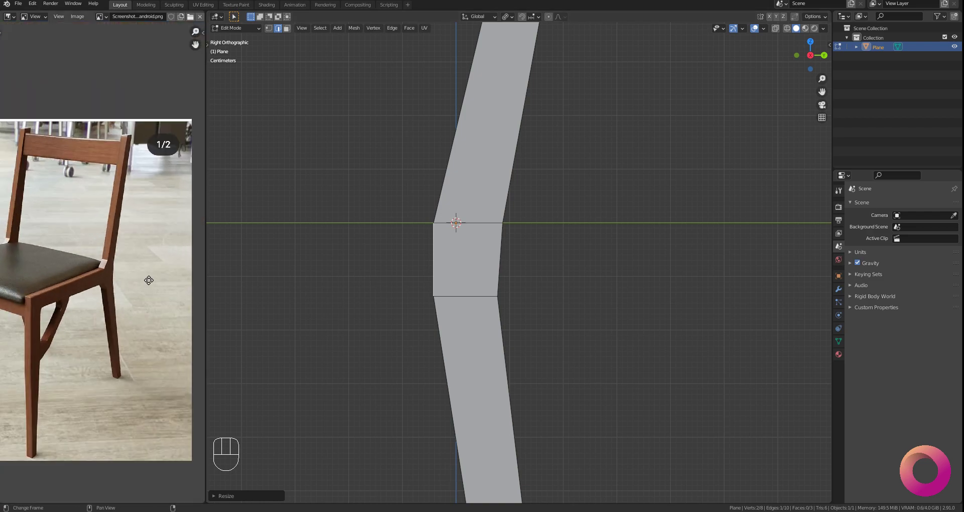
pyautogui.scroll(-7, 491, 286)
pyautogui.keyDown('shift'); pyautogui.moveTo(552, 300); pyautogui.dragTo(546, 282, button='middle'); pyautogui.keyUp('shift')
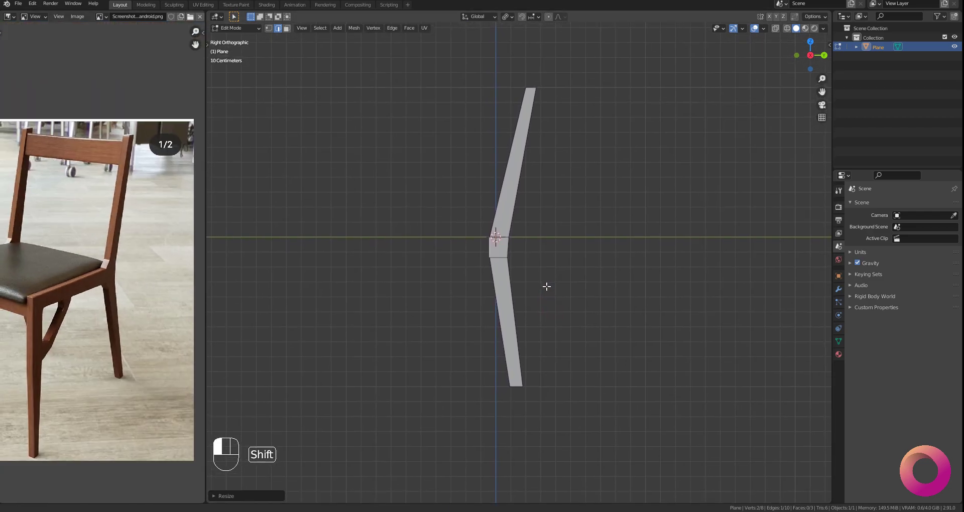
pyautogui.scroll(1, 499, 258)
pyautogui.press('g')
pyautogui.click(538, 280)
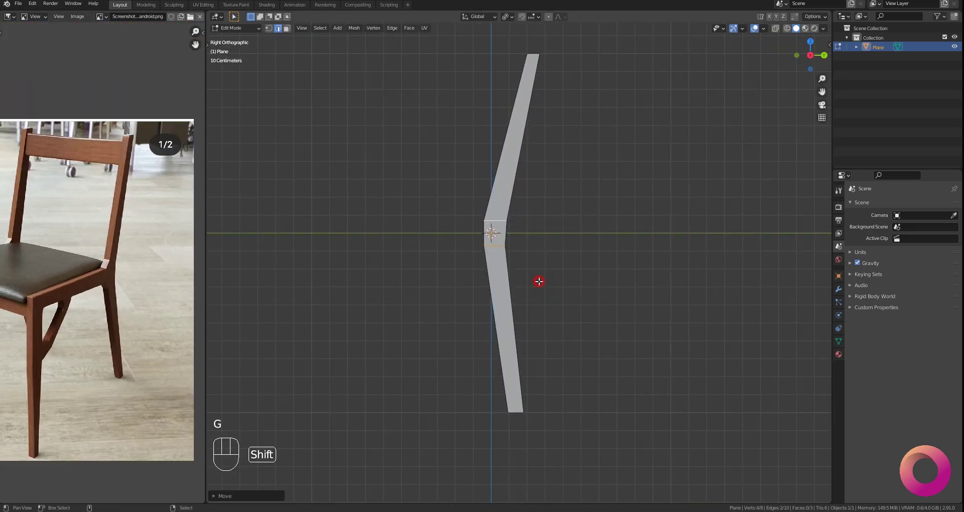
# Step: Move the leg's bottom edge about 0.04 m backward along Y
pyautogui.scroll(-2, 521, 292)
pyautogui.press('g')
pyautogui.press('y')
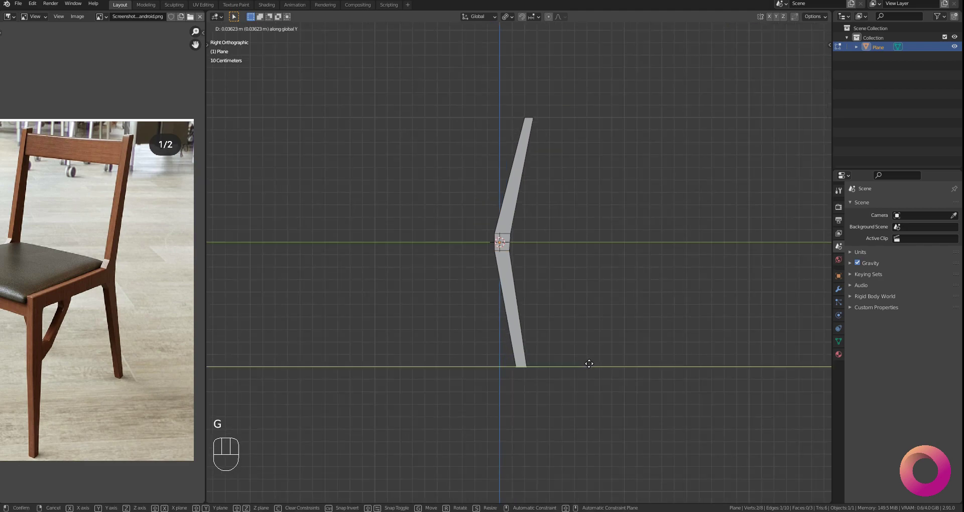
pyautogui.click(587, 364)
# Step: Move the post's top edge slightly forward along Y to reduce the backrest's lean
pyautogui.keyDown('shift'); pyautogui.moveTo(538, 244); pyautogui.dragTo(531, 260, button='middle'); pyautogui.keyUp('shift')
pyautogui.rightClick(521, 135)
pyautogui.scroll(1, 539, 211)
pyautogui.press('g')
pyautogui.press('y')
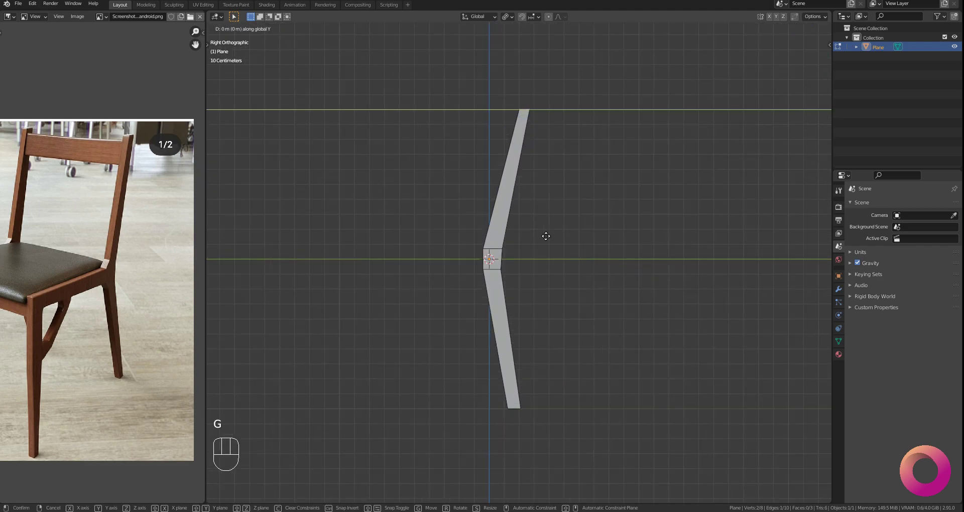
pyautogui.click(540, 236)
# Step: Nudge the top edge about 0.008 m further forward along Y
pyautogui.scroll(-1, 528, 281)
pyautogui.keyDown('shift'); pyautogui.moveTo(521, 312); pyautogui.dragTo(556, 280, button='middle'); pyautogui.keyUp('shift')
pyautogui.scroll(2, 547, 293)
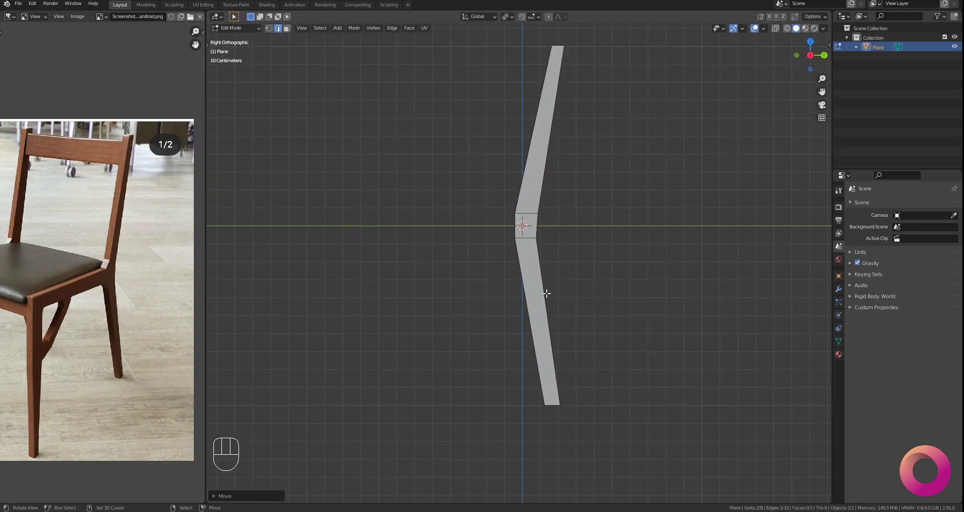
pyautogui.scroll(-1, 550, 280)
pyautogui.scroll(1, 578, 251)
pyautogui.keyDown('shift'); pyautogui.scroll(1, 592, 231); pyautogui.keyUp('shift')
pyautogui.press('g')
pyautogui.press('y')
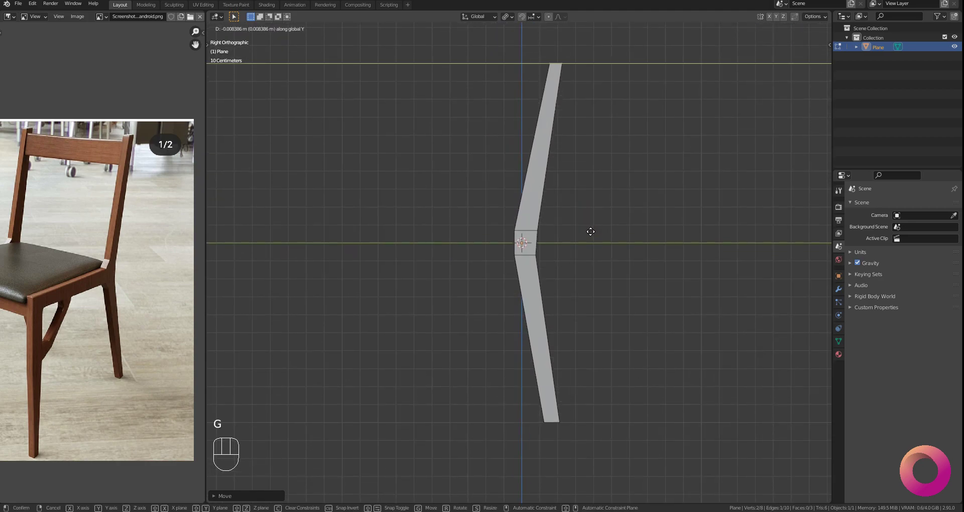
pyautogui.click(590, 231)
# Step: Nudge the leg's bottom edge about 0.009 m backward along Y
pyautogui.scroll(-1, 566, 339)
pyautogui.keyDown('shift'); pyautogui.scroll(-3, 557, 354); pyautogui.keyUp('shift')
pyautogui.scroll(1, 546, 374)
pyautogui.rightClick(545, 374)
pyautogui.press('g')
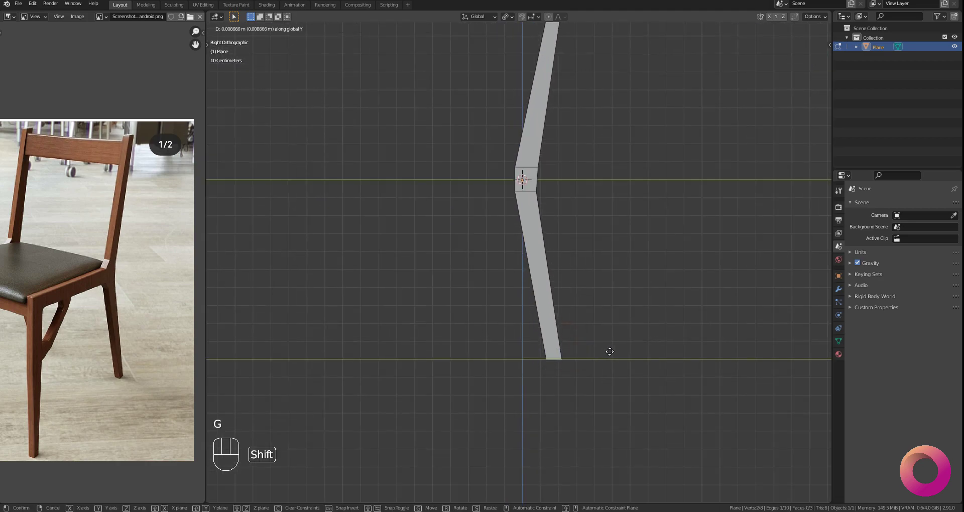
pyautogui.click(608, 352)
# Step: Flatten the back side of the middle segment along Y so it is vertical
pyautogui.scroll(-1, 607, 349)
pyautogui.keyDown('shift'); pyautogui.scroll(2, 556, 291); pyautogui.keyUp('shift')
pyautogui.scroll(1, 558, 297)
pyautogui.scroll(4, 563, 294)
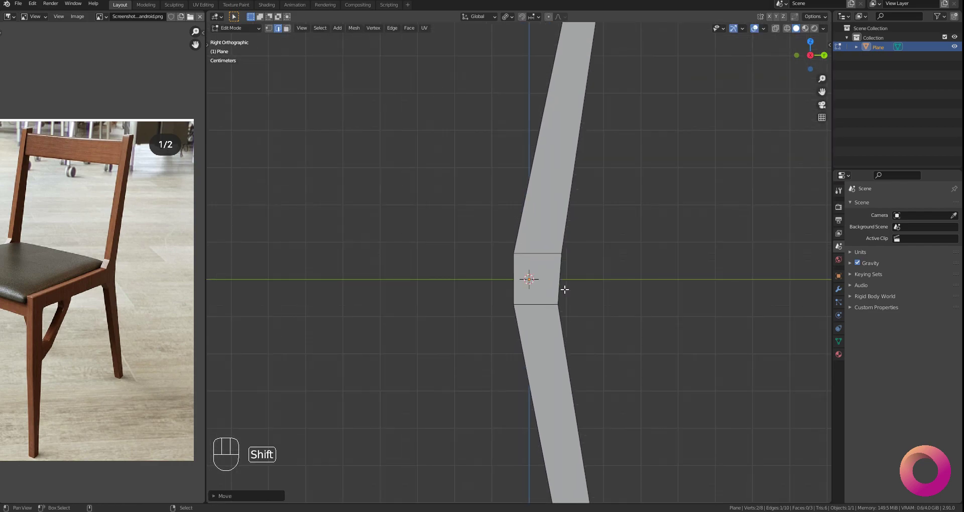
pyautogui.keyDown('shift'); pyautogui.scroll(-1, 565, 290); pyautogui.keyUp('shift')
pyautogui.press('s')
pyautogui.press('y')
pyautogui.click(605, 298)
pyautogui.scroll(-4, 485, 332)
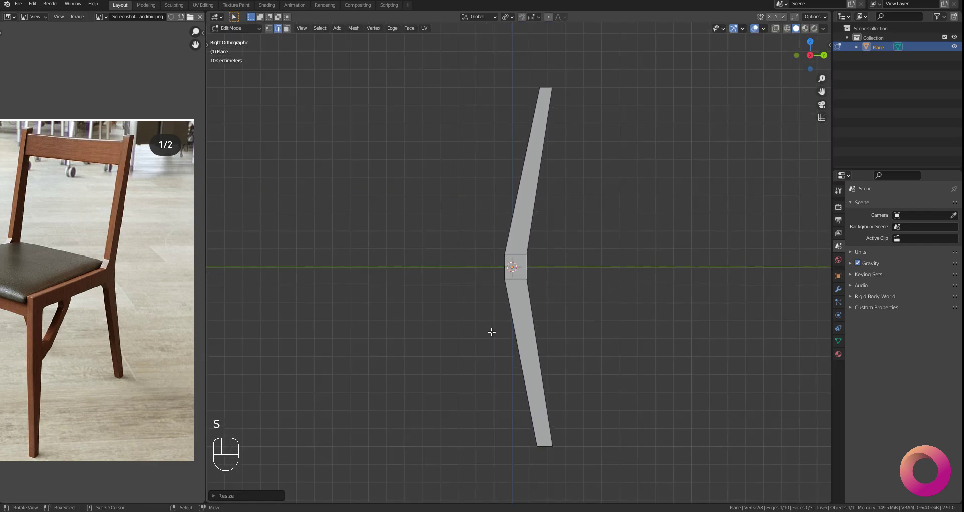
# Step: In front view, move the whole profile along X away from the centre and extrude it about 0.05 m along its normal
pyautogui.moveTo(485, 332); pyautogui.dragTo(563, 350, button='middle')
pyautogui.press('q')
pyautogui.press('a')
pyautogui.press('a')
pyautogui.press('g')
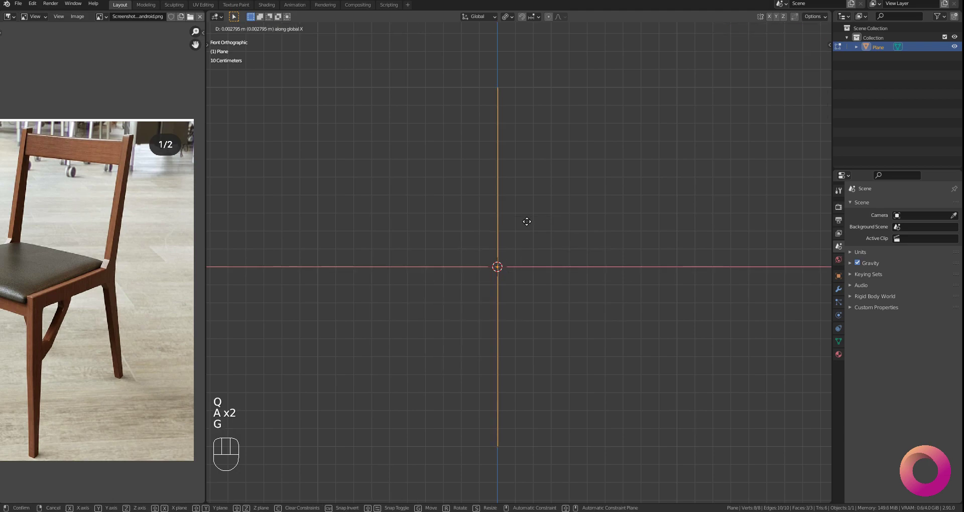
pyautogui.click(625, 239)
pyautogui.keyDown('shift'); pyautogui.moveTo(624, 241); pyautogui.dragTo(568, 240, button='middle'); pyautogui.keyUp('shift')
pyautogui.press('e')
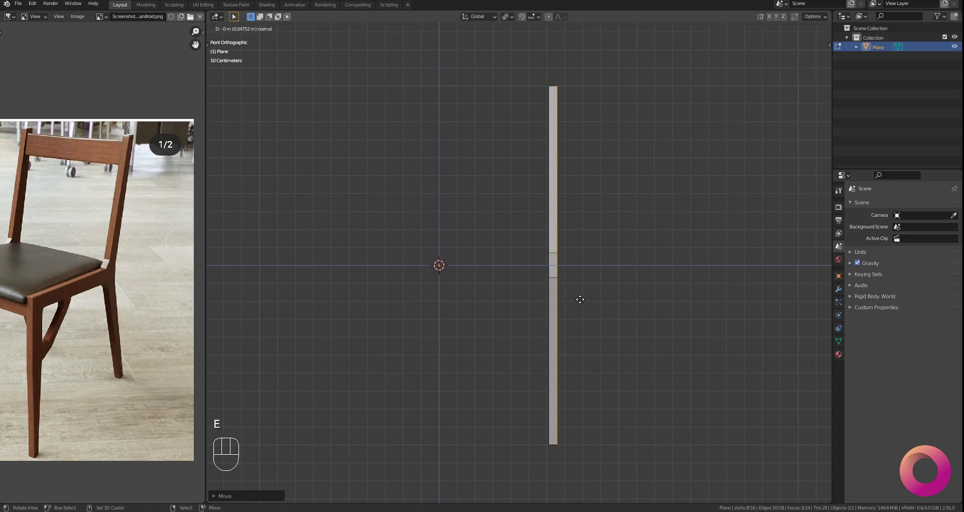
# Step: Add a Mirror modifier to the leg with only the Z axis enabled
pyautogui.click(839, 289)
pyautogui.click(902, 204)
pyautogui.click(793, 300)
pyautogui.scroll(2, 692, 299)
pyautogui.scroll(-5, 547, 273)
pyautogui.scroll(1, 547, 273)
pyautogui.click(915, 232)
pyautogui.click(920, 233)
# Step: Move the leg geometry sideways to adjust the spacing between the mirrored legs
pyautogui.scroll(4, 590, 299)
pyautogui.keyDown('shift'); pyautogui.moveTo(631, 314); pyautogui.dragTo(535, 289, button='middle'); pyautogui.keyUp('shift')
pyautogui.press('g')
pyautogui.click(541, 297)
pyautogui.scroll(-4, 538, 295)
# Step: Return to object mode and apply the leg object's transform
pyautogui.press('Tab')
pyautogui.click(538, 247)
pyautogui.hotkey('ctrl', 'a')
pyautogui.click(599, 250)
# Step: Duplicate the front face of the leg's short middle segment in place
pyautogui.moveTo(593, 255); pyautogui.dragTo(578, 271)
pyautogui.press('Tab')
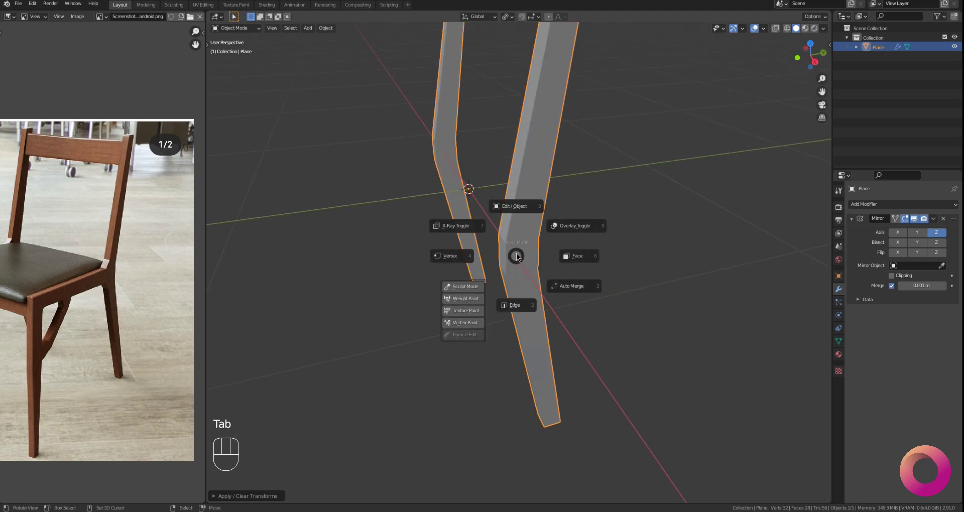
pyautogui.click(516, 213)
pyautogui.scroll(2, 503, 270)
pyautogui.moveTo(503, 269); pyautogui.dragTo(525, 269)
pyautogui.press('3')
pyautogui.rightClick(510, 261)
pyautogui.press('q')
pyautogui.keyDown('shift'); pyautogui.moveTo(487, 211); pyautogui.dragTo(522, 301); pyautogui.keyUp('shift')
pyautogui.scroll(2, 540, 299)
pyautogui.hotkey('shift', 'd')
pyautogui.rightClick(533, 298)
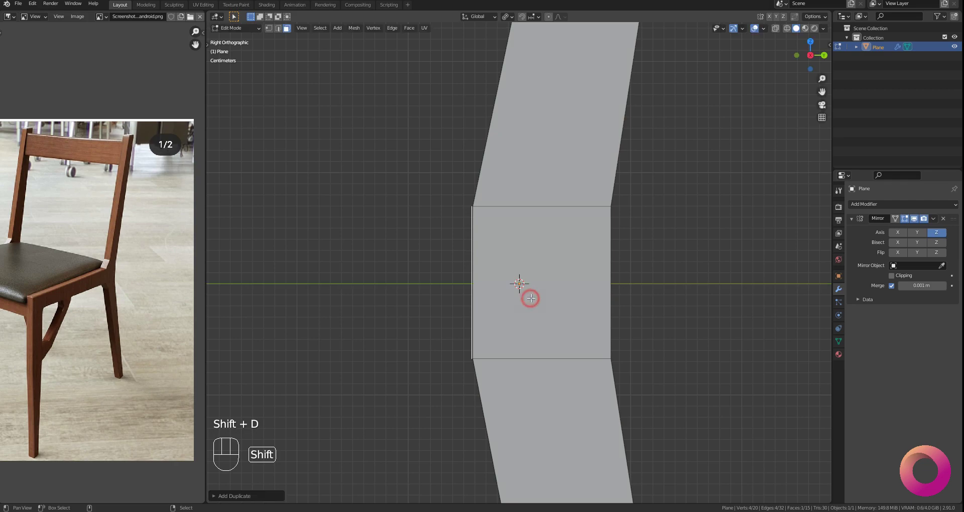
# Step: Separate the duplicated face into its own object and enter edit mode on that object
pyautogui.scroll(-8, 533, 298)
pyautogui.click(533, 299)
pyautogui.press('Tab')
pyautogui.click(533, 247)
pyautogui.moveTo(533, 249); pyautogui.dragTo(517, 268, button='middle')
pyautogui.press('Tab')
# Step: Extrude the separated face forward along Y to form the side rail of the seat frame
pyautogui.press('q')
pyautogui.press('a')
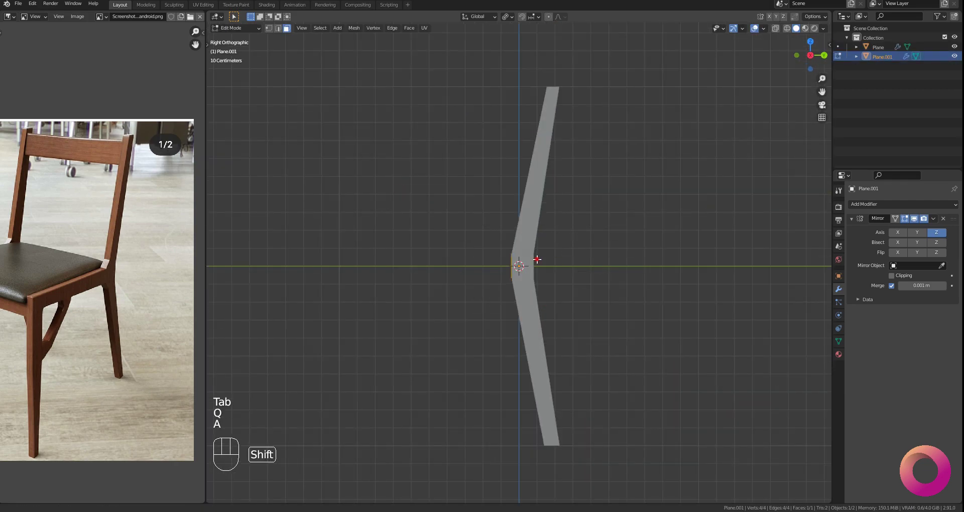
pyautogui.press('e')
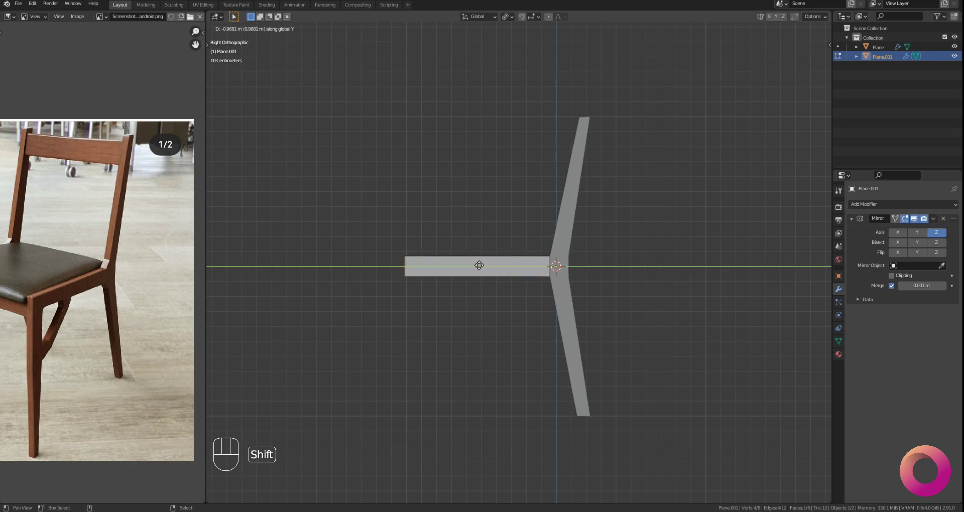
pyautogui.click(638, 266)
pyautogui.keyDown('shift'); pyautogui.moveTo(424, 304); pyautogui.dragTo(474, 280, button='middle'); pyautogui.keyUp('shift')
pyautogui.scroll(3, 87, 296)
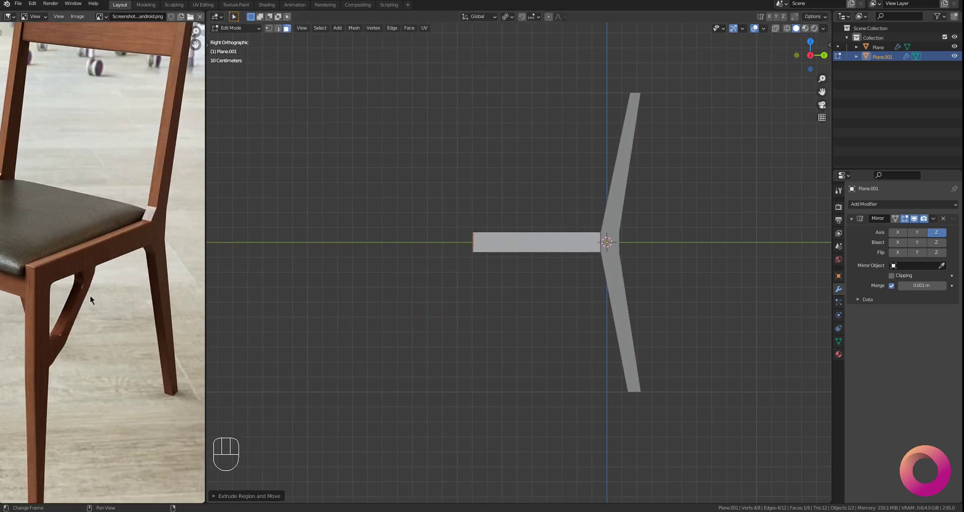
pyautogui.scroll(4, 433, 247)
pyautogui.scroll(-1, 469, 241)
pyautogui.keyDown('shift'); pyautogui.moveTo(540, 231); pyautogui.dragTo(516, 240); pyautogui.keyUp('shift')
pyautogui.scroll(2, 464, 261)
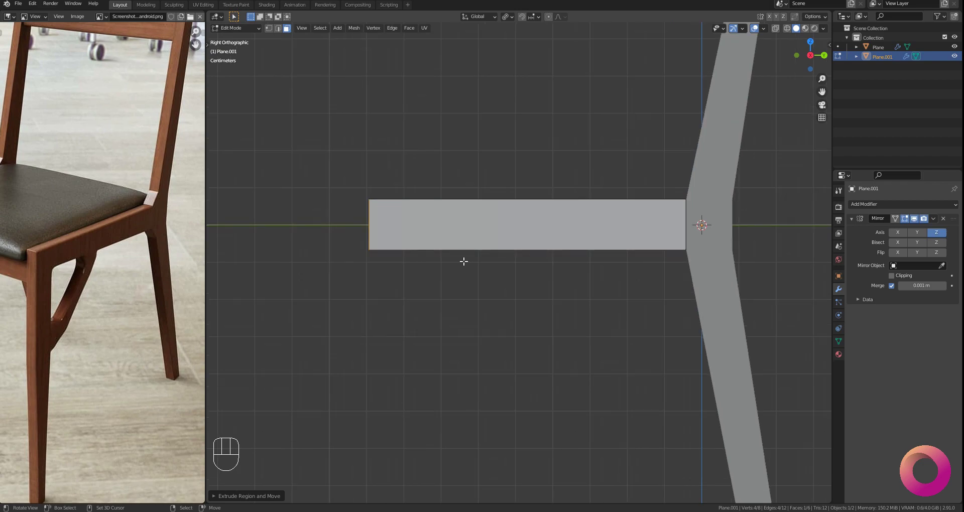
# Step: Bevel the front end of the side rail by moving its lower front vertices back about 0.12 m along Y
pyautogui.keyDown('shift'); pyautogui.moveTo(695, 235); pyautogui.dragTo(595, 266, button='middle'); pyautogui.keyUp('shift')
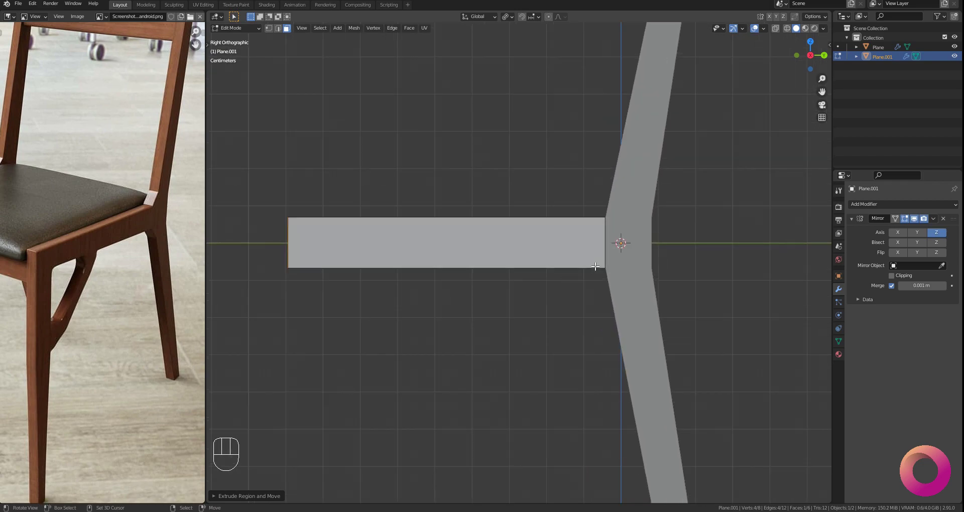
pyautogui.keyDown('shift'); pyautogui.moveTo(421, 274); pyautogui.dragTo(490, 275, button='middle'); pyautogui.keyUp('shift')
pyautogui.press('z')
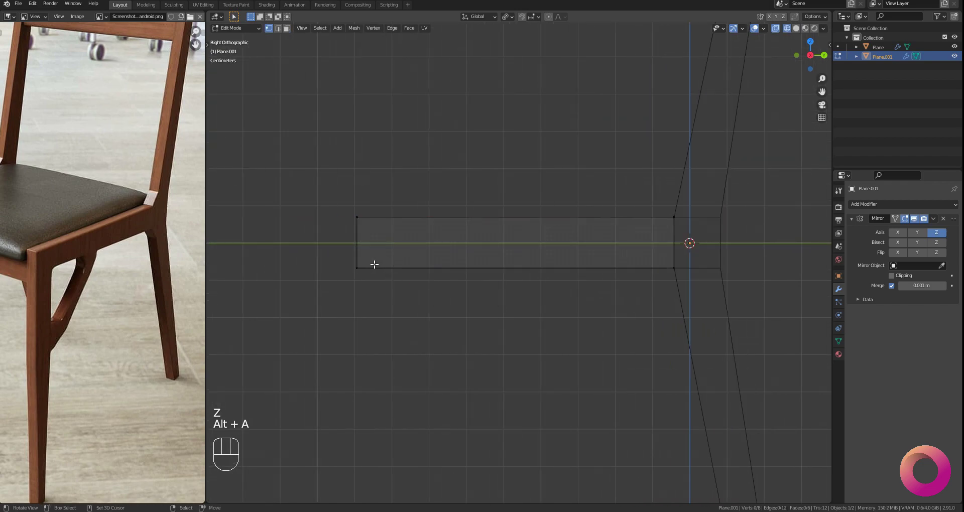
pyautogui.press('g')
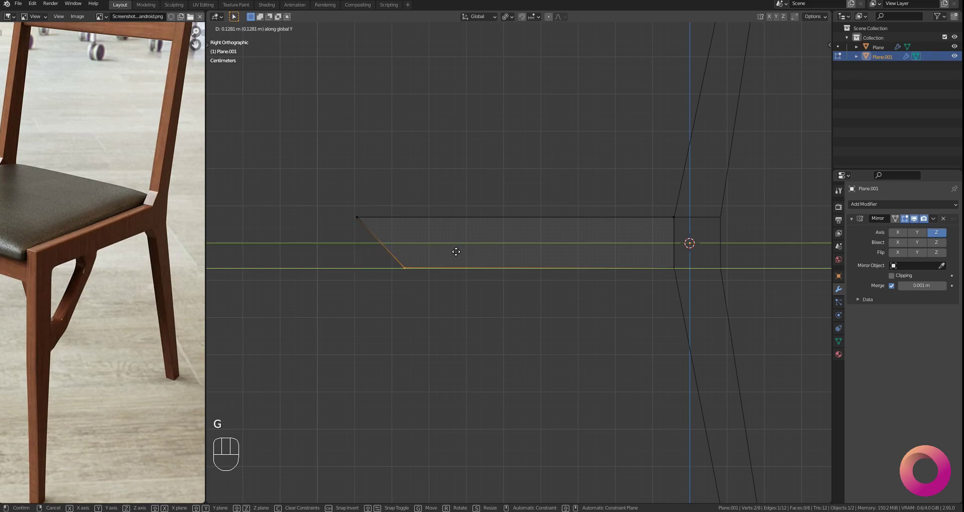
pyautogui.click(452, 253)
# Step: Move the rear end vertices of the side rail forward along Y, about 0.05 m away from the leg
pyautogui.scroll(-1, 644, 249)
pyautogui.keyDown('shift'); pyautogui.moveTo(644, 249); pyautogui.dragTo(557, 235); pyautogui.keyUp('shift')
pyautogui.scroll(-2, 536, 250)
pyautogui.hotkey('alt', 'a')
pyautogui.scroll(2, 537, 250)
pyautogui.press('b')
pyautogui.moveTo(558, 203); pyautogui.dragTo(577, 266)
pyautogui.scroll(3, 589, 241)
pyautogui.press('g')
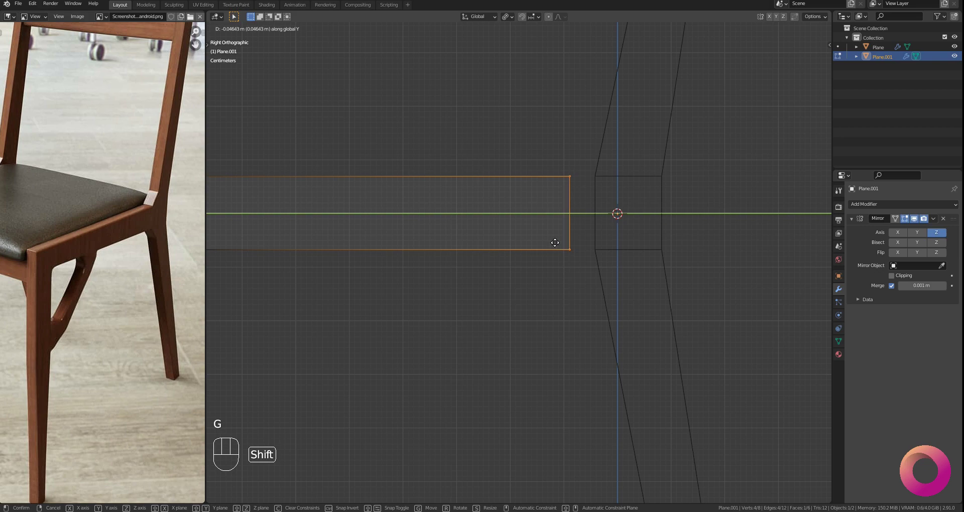
pyautogui.click(577, 235)
# Step: Leave the side rail's edit mode and enter edit mode on the leg object
pyautogui.keyDown('shift'); pyautogui.moveTo(577, 235); pyautogui.dragTo(534, 270); pyautogui.keyUp('shift')
pyautogui.scroll(1, 533, 270)
pyautogui.press('Tab')
pyautogui.click(534, 218)
pyautogui.rightClick(574, 194)
pyautogui.press('Tab')
pyautogui.click(575, 146)
# Step: Extrude the front face of the leg's short middle segment forward toward the end of the side rail
pyautogui.scroll(1, 523, 262)
pyautogui.hotkey('alt', 'a')
pyautogui.press('b')
pyautogui.moveTo(543, 179); pyautogui.dragTo(575, 301)
pyautogui.press('e')
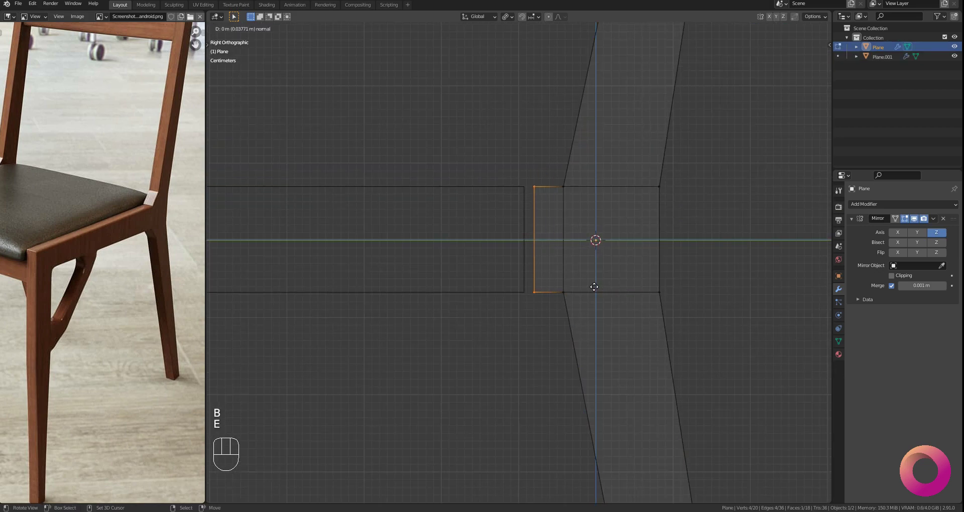
pyautogui.click(539, 222)
# Step: Move the front edges of the leg's extruded joint so they meet the rear end of the side rail
pyautogui.moveTo(540, 220)
pyautogui.keyDown('shift'); pyautogui.mouseDown(button='middle')
pyautogui.moveTo(515, 288)
pyautogui.moveTo(575, 317)
pyautogui.moveTo(568, 322)
pyautogui.moveTo(555, 315)
pyautogui.moveTo(547, 247)
pyautogui.mouseUp(button='middle'); pyautogui.keyUp('shift')
pyautogui.scroll(5, 521, 287)
pyautogui.press('2')
pyautogui.scroll(1, 521, 286)
pyautogui.press('g')
pyautogui.click(516, 289)
pyautogui.scroll(-5, 541, 288)
pyautogui.press('z')
pyautogui.press('q')
pyautogui.scroll(3, 555, 337)
pyautogui.press('z')
pyautogui.scroll(1, 547, 254)
pyautogui.scroll(-4, 552, 282)
# Step: Add two loop cuts to the lower leg, one around mid-length and one slid up close beneath the joint
pyautogui.keyDown('shift'); pyautogui.moveTo(557, 300); pyautogui.dragTo(552, 195, button='middle'); pyautogui.keyUp('shift')
pyautogui.keyDown('shift'); pyautogui.moveTo(551, 195); pyautogui.dragTo(552, 163); pyautogui.keyUp('shift')
pyautogui.scroll(-2, 555, 173)
pyautogui.keyDown('shift'); pyautogui.moveTo(564, 224); pyautogui.dragTo(563, 320); pyautogui.keyUp('shift')
pyautogui.hotkey('ctrl', 'r')
pyautogui.doubleClick(563, 366)
pyautogui.hotkey('ctrl', 'r')
pyautogui.click(565, 317)
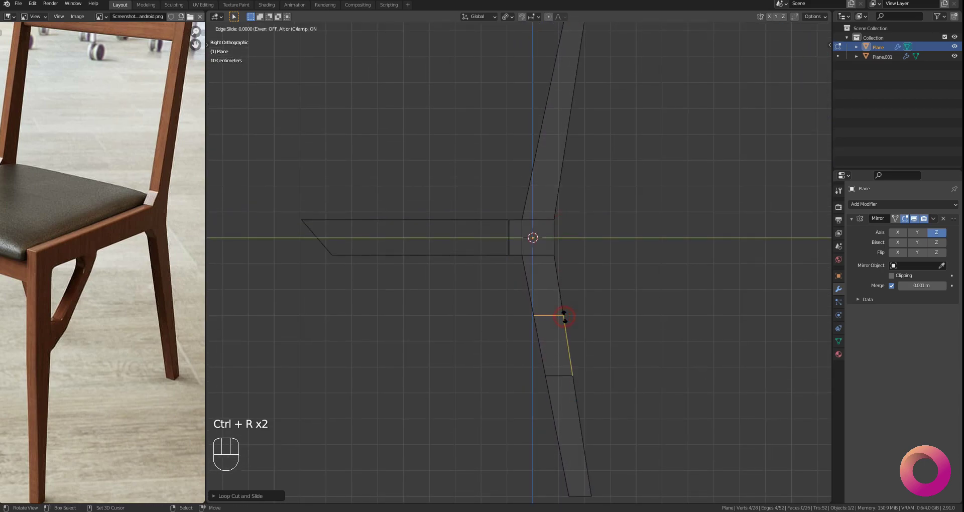
pyautogui.click(557, 241)
# Step: Add two loop cuts to the upper leg, one around mid-length and one placed close above the joint
pyautogui.keyDown('shift'); pyautogui.moveTo(557, 241); pyautogui.dragTo(556, 260, button='middle'); pyautogui.keyUp('shift')
pyautogui.scroll(-1, 552, 201)
pyautogui.hotkey('ctrl', 'r')
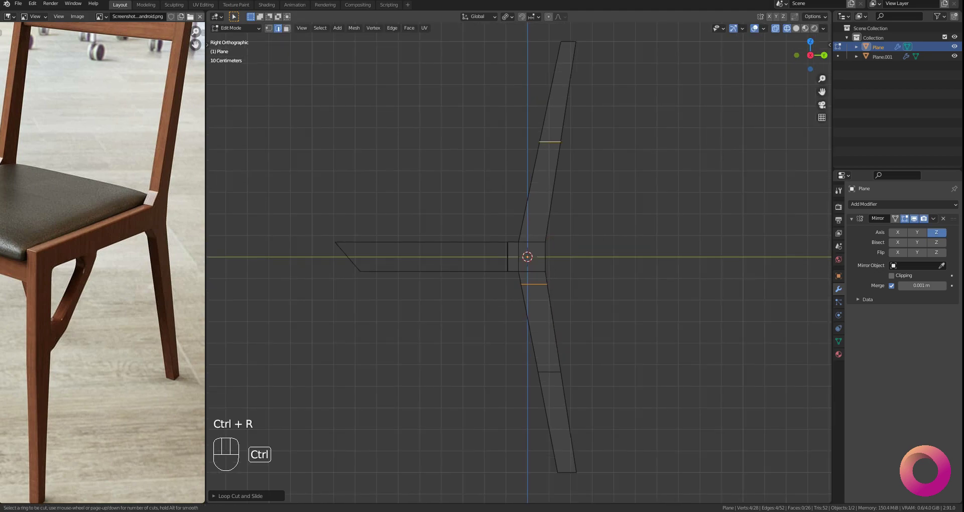
pyautogui.click(540, 183)
pyautogui.click(538, 226)
pyautogui.scroll(7, 533, 281)
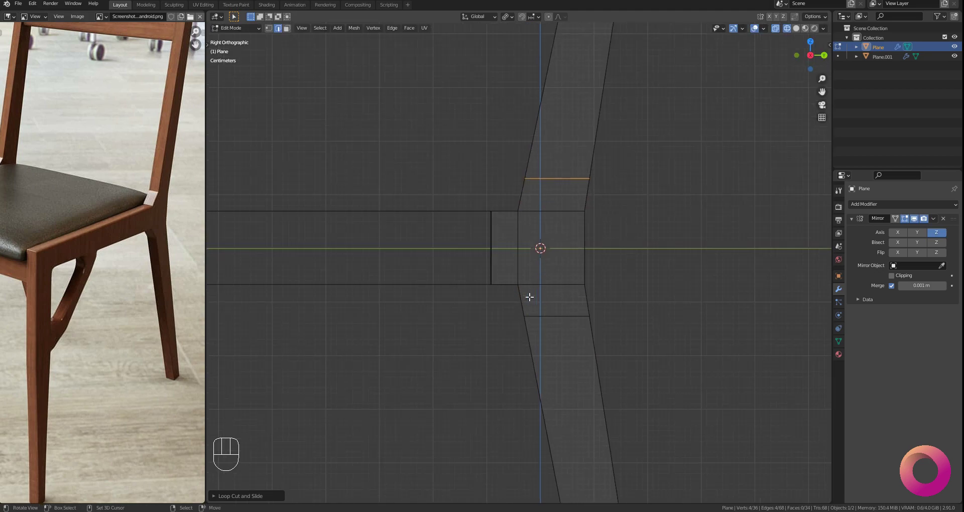
pyautogui.press('g')
pyautogui.click(583, 251)
# Step: Scale the joint's inner front corner vertices apart along Z by about 1.35
pyautogui.keyDown('shift'); pyautogui.moveTo(553, 283); pyautogui.dragTo(535, 219); pyautogui.keyUp('shift')
pyautogui.scroll(1, 522, 251)
pyautogui.press('1')
pyautogui.scroll(-2, 499, 236)
pyautogui.keyDown('shift'); pyautogui.moveTo(613, 200); pyautogui.dragTo(606, 230, button='middle'); pyautogui.keyUp('shift')
pyautogui.press('.')
pyautogui.scroll(1, 568, 229)
pyautogui.press('s')
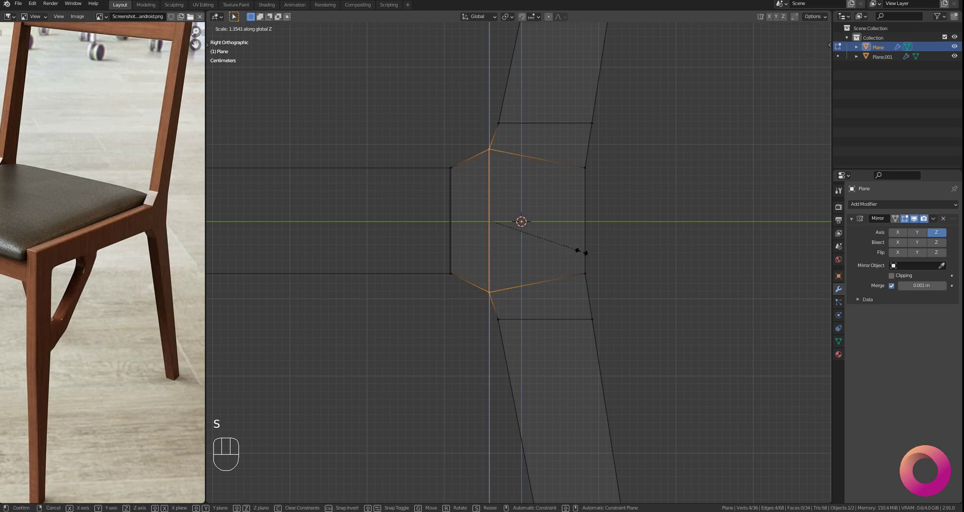
pyautogui.click(583, 252)
# Step: Move the joint's inner front corner vertices forward along Y and spread them slightly more along Z
pyautogui.press('g')
pyautogui.press('y')
pyautogui.click(570, 251)
pyautogui.press('s')
pyautogui.press('z')
pyautogui.click(577, 251)
# Step: Align the front vertices on the lower corner of the joint with the LoopTools Flatten operation
pyautogui.keyDown('shift'); pyautogui.moveTo(518, 277); pyautogui.dragTo(515, 254, button='middle'); pyautogui.keyUp('shift')
pyautogui.hotkey('alt', 'a')
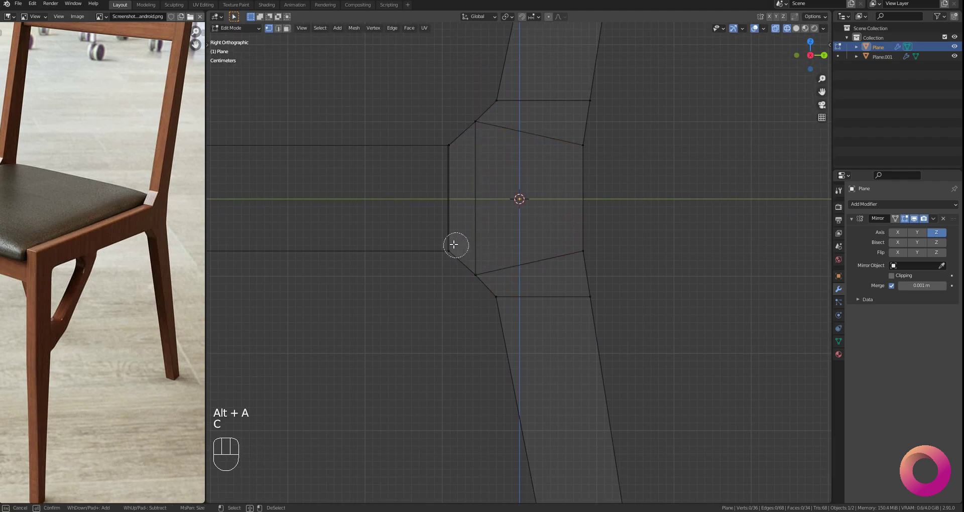
pyautogui.rightClick(503, 302)
pyautogui.press('w')
pyautogui.moveTo(503, 199)
pyautogui.click(539, 225)
# Step: Flatten the front vertices on the upper corner of the joint with LoopTools
pyautogui.keyDown('shift'); pyautogui.moveTo(519, 205); pyautogui.dragTo(517, 234, button='middle'); pyautogui.keyUp('shift')
pyautogui.hotkey('alt', 'a')
pyautogui.press('w')
pyautogui.moveTo(447, 170)
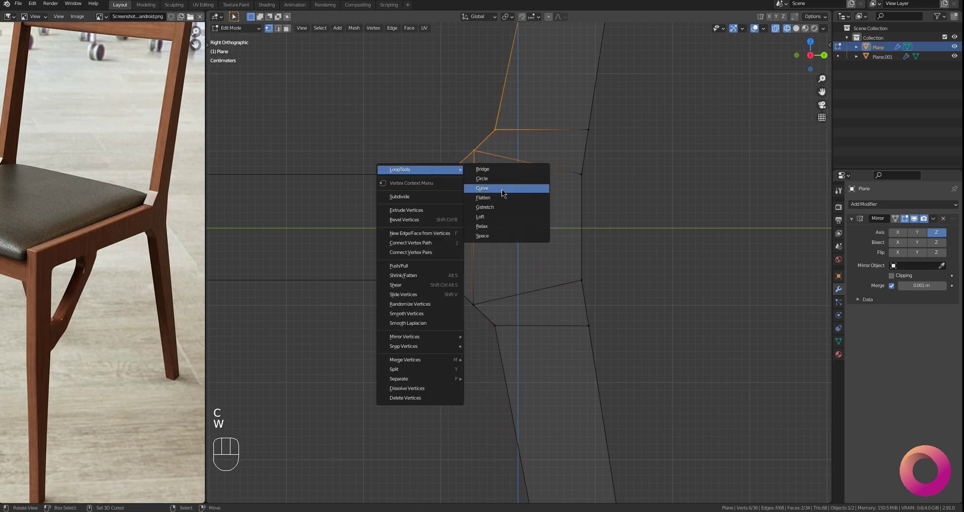
pyautogui.click(501, 198)
# Step: Examine the chamfered leg-to-rail joint in solid shading and compare it with the whole chair in the reference photo
pyautogui.scroll(-7, 497, 206)
pyautogui.press('z')
pyautogui.moveTo(486, 252)
pyautogui.mouseDown()
pyautogui.moveTo(543, 276)
pyautogui.moveTo(523, 270)
pyautogui.mouseUp()
pyautogui.scroll(4, 523, 270)
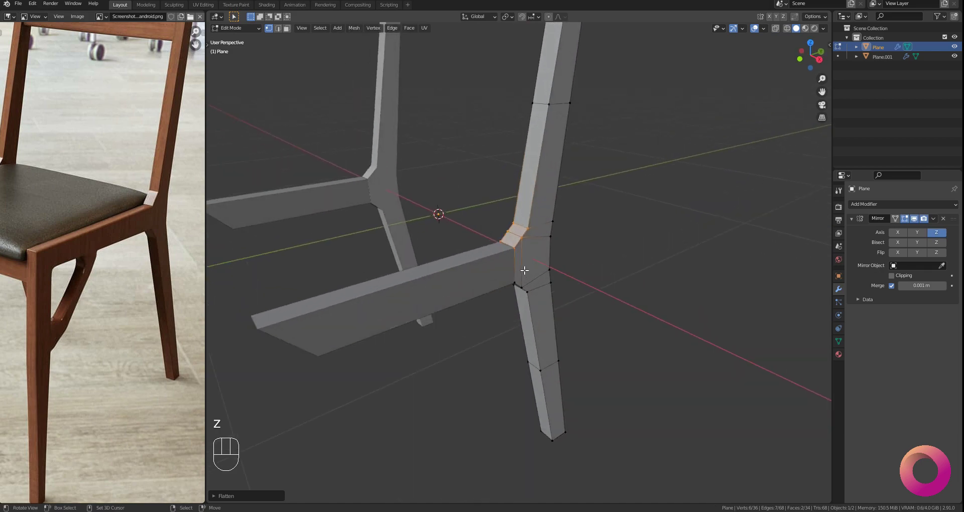
pyautogui.press('Tab')
pyautogui.click(519, 227)
pyautogui.scroll(-4, 518, 228)
pyautogui.moveTo(517, 227)
pyautogui.mouseDown()
pyautogui.moveTo(537, 228)
pyautogui.moveTo(531, 221)
pyautogui.mouseUp()
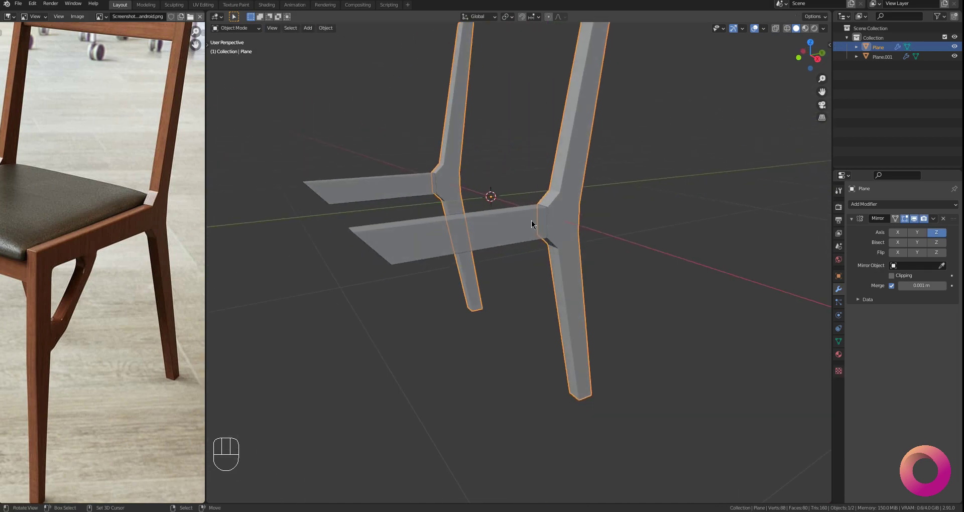
pyautogui.scroll(-2, 530, 222)
pyautogui.scroll(-1, 125, 174)
pyautogui.moveTo(125, 174); pyautogui.dragTo(120, 185, button='middle')
# Step: Remove the middle edge loop of the upper leg in the side wireframe view
pyautogui.press('q')
pyautogui.press('Tab')
pyautogui.click(594, 164)
pyautogui.keyDown('shift'); pyautogui.moveTo(594, 164); pyautogui.dragTo(538, 250); pyautogui.keyUp('shift')
pyautogui.scroll(1, 536, 247)
pyautogui.press('z')
pyautogui.click(493, 247)
pyautogui.hotkey('alt', 'a')
pyautogui.scroll(-1, 533, 241)
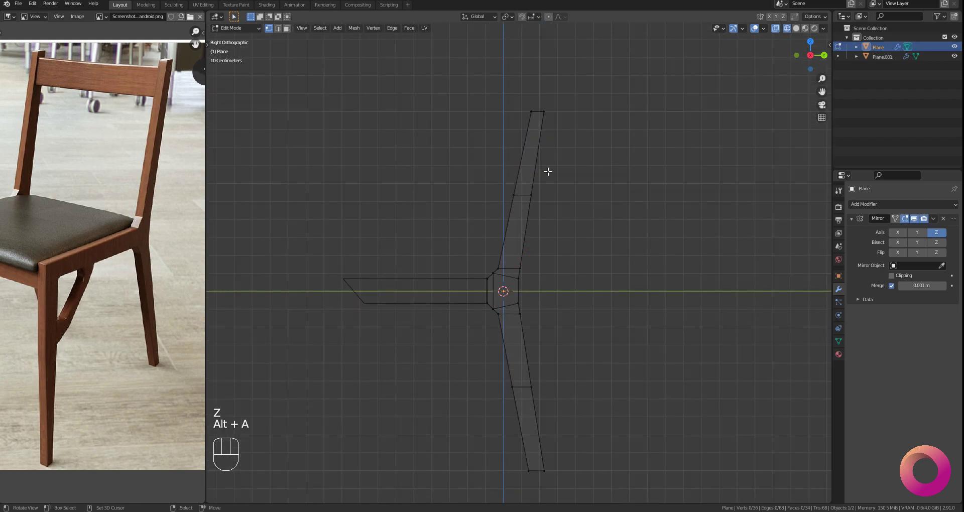
pyautogui.keyDown('shift'); pyautogui.moveTo(527, 196); pyautogui.dragTo(517, 231); pyautogui.keyUp('shift')
pyautogui.scroll(1, 517, 230)
pyautogui.hotkey('alt', 'a')
pyautogui.keyDown('alt'); pyautogui.keyDown('shift'); pyautogui.rightClick(514, 231); pyautogui.keyUp('shift'); pyautogui.keyUp('alt')
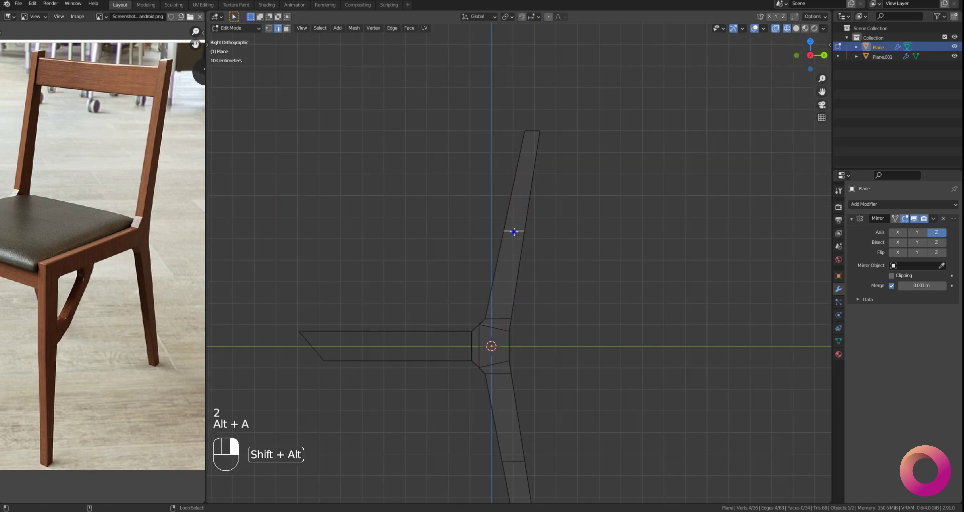
pyautogui.press('x')
pyautogui.click(520, 193)
# Step: Taper the upper leg by moving its top front vertices back about 0.03 m along Y
pyautogui.keyDown('shift'); pyautogui.moveTo(534, 190); pyautogui.dragTo(532, 207); pyautogui.keyUp('shift')
pyautogui.scroll(1, 532, 208)
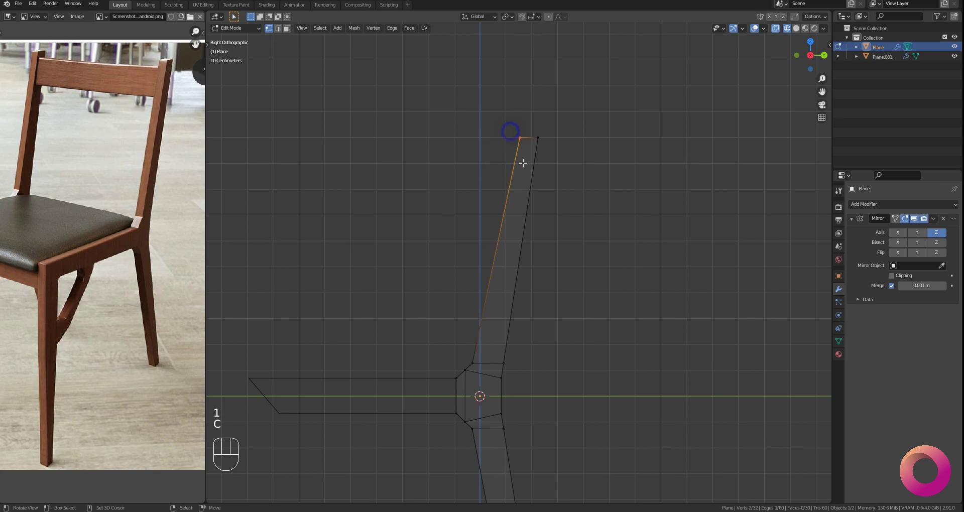
pyautogui.press('g')
pyautogui.press('y')
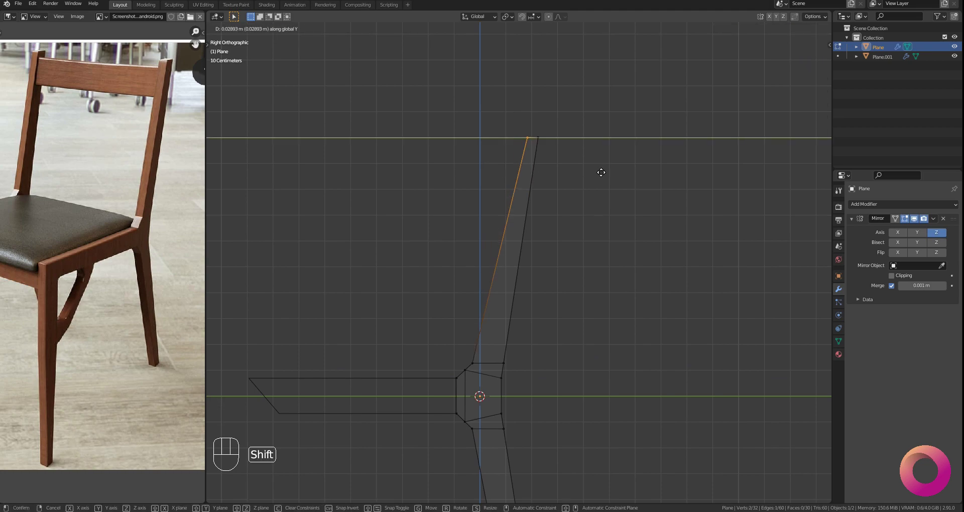
pyautogui.click(601, 173)
# Step: Slim the joint by moving the rear vertices around it forward along Y
pyautogui.keyDown('shift'); pyautogui.moveTo(517, 383); pyautogui.dragTo(516, 252, button='middle'); pyautogui.keyUp('shift')
pyautogui.scroll(-2, 510, 265)
pyautogui.hotkey('alt', 'a')
pyautogui.scroll(1, 517, 267)
pyautogui.press('c')
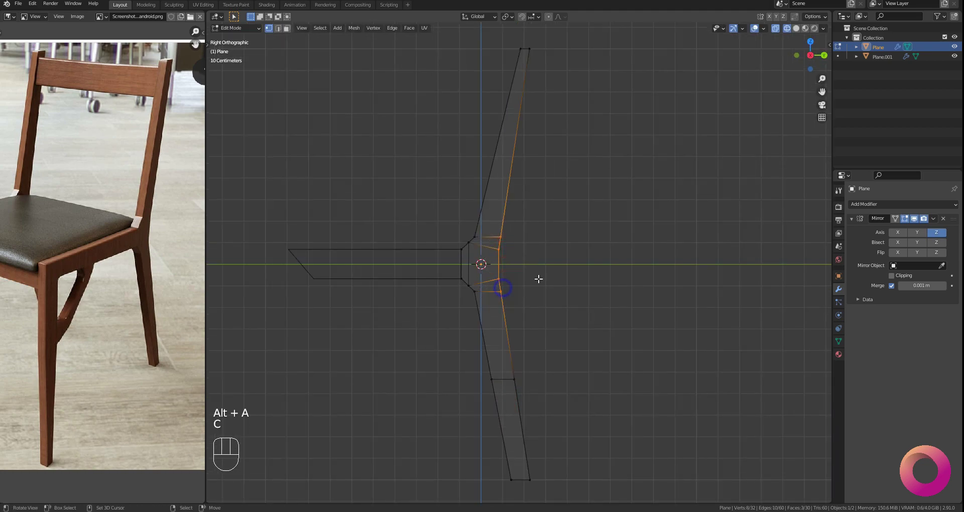
pyautogui.scroll(2, 537, 279)
pyautogui.press('g')
pyautogui.press('y')
pyautogui.click(497, 281)
pyautogui.scroll(-2, 502, 302)
pyautogui.scroll(3, 501, 292)
pyautogui.hotkey('alt', 'a')
pyautogui.press('b')
pyautogui.moveTo(424, 274); pyautogui.dragTo(538, 332)
pyautogui.scroll(2, 538, 334)
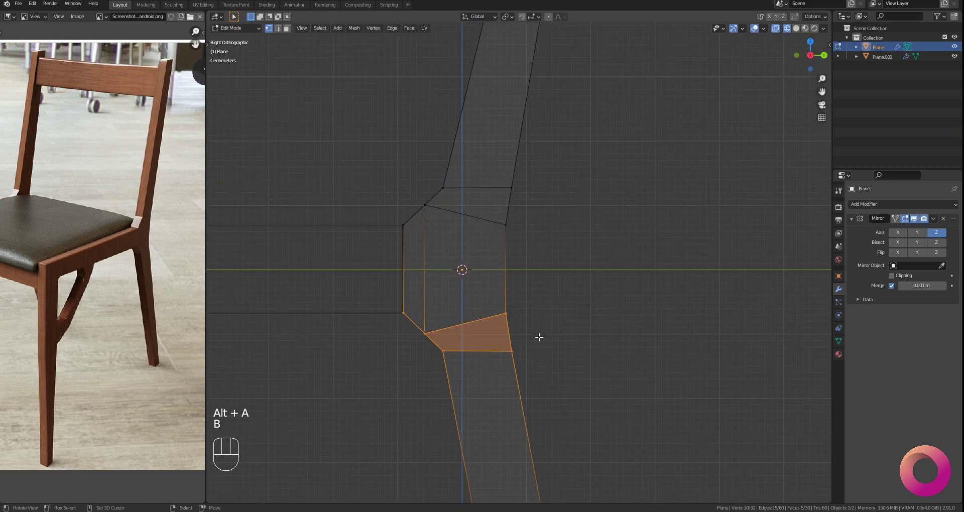
pyautogui.press('g')
pyautogui.click(542, 314)
# Step: Edit the leg and side rail together and raise the rail's underside and the joint's lower vertices about 0.03 m along Z
pyautogui.press('Tab')
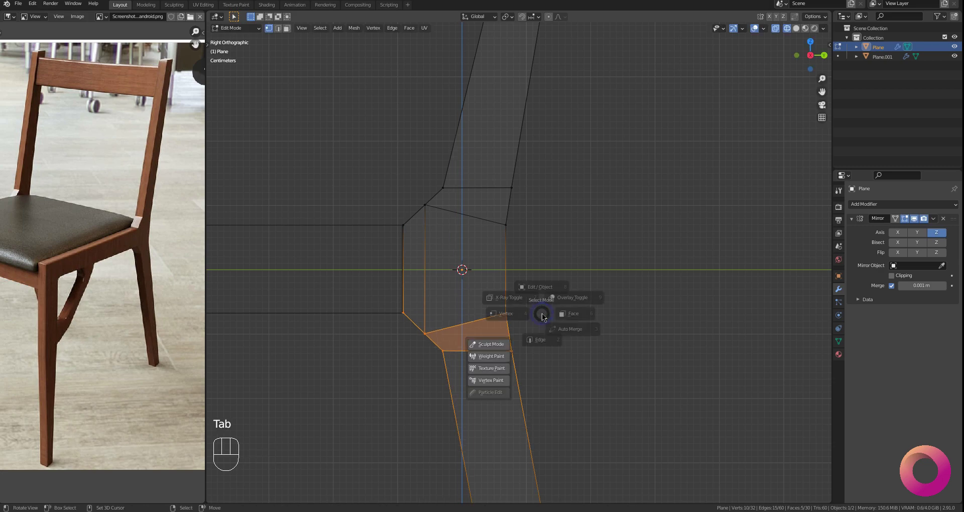
pyautogui.keyDown('shift'); pyautogui.rightClick(404, 304); pyautogui.keyUp('shift')
pyautogui.press('Tab')
pyautogui.scroll(-5, 492, 286)
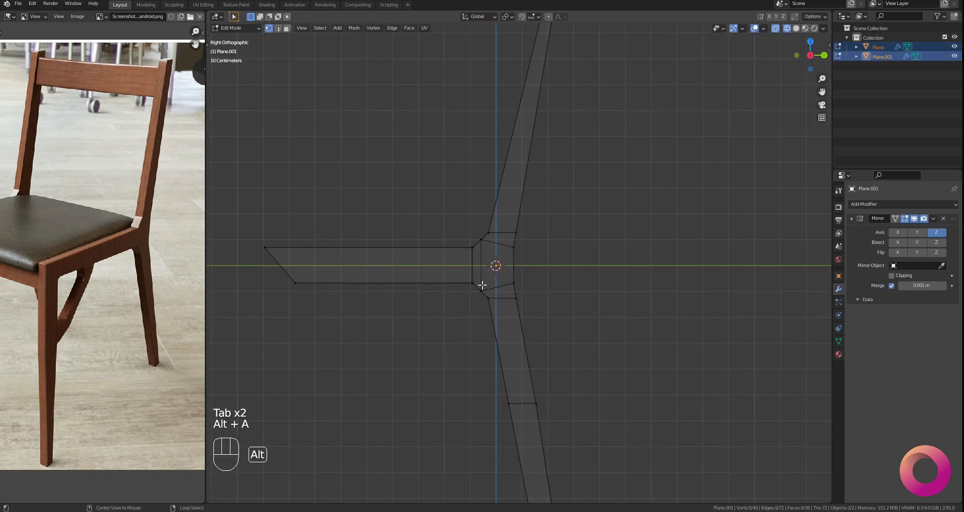
pyautogui.moveTo(289, 271); pyautogui.dragTo(556, 323)
pyautogui.scroll(2, 555, 323)
pyautogui.press('g')
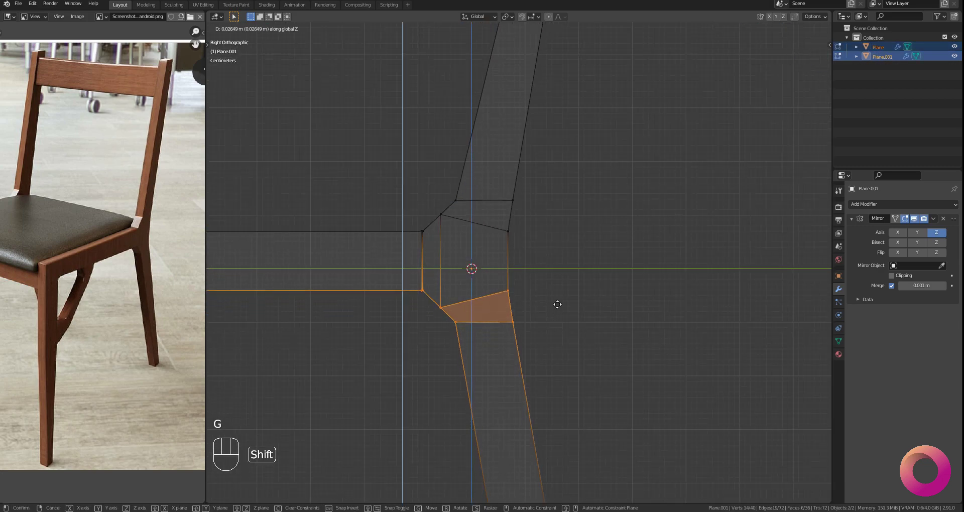
pyautogui.click(560, 295)
# Step: Return to solid shading and enter edit mode on the side rail object alone
pyautogui.scroll(-4, 511, 307)
pyautogui.press('z')
pyautogui.moveTo(477, 308)
pyautogui.keyDown('shift'); pyautogui.mouseDown()
pyautogui.moveTo(527, 302)
pyautogui.moveTo(534, 310)
pyautogui.moveTo(514, 317)
pyautogui.mouseUp(); pyautogui.keyUp('shift')
pyautogui.press('2')
pyautogui.press('Tab')
pyautogui.rightClick(510, 271)
pyautogui.press('Tab')
# Step: Duplicate the slanted front end face of the side rail, placing the copy just clear of the original
pyautogui.press('q')
pyautogui.keyDown('shift'); pyautogui.moveTo(424, 287); pyautogui.dragTo(570, 288); pyautogui.keyUp('shift')
pyautogui.scroll(-3, 553, 288)
pyautogui.moveTo(437, 297); pyautogui.dragTo(492, 274)
pyautogui.scroll(4, 472, 263)
pyautogui.press('3')
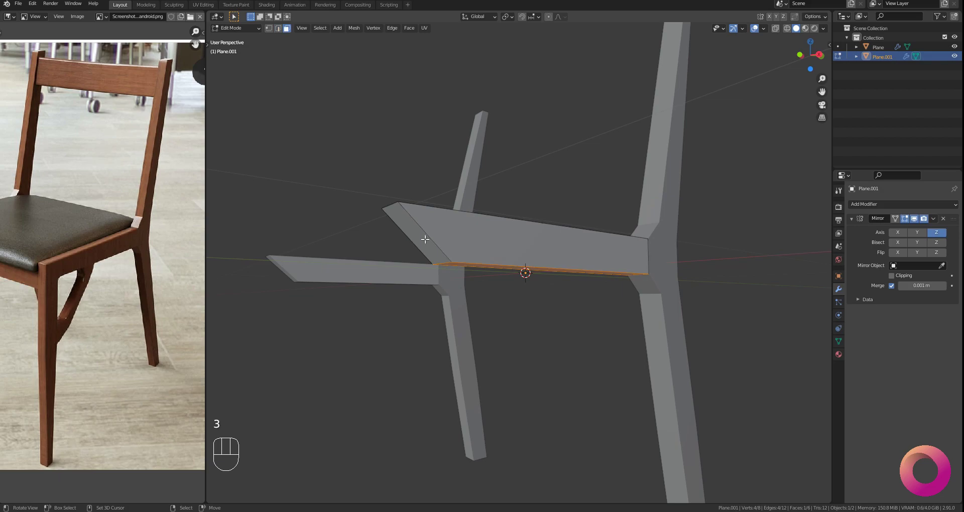
pyautogui.rightClick(424, 239)
pyautogui.press('q')
pyautogui.press('z')
pyautogui.click(502, 280)
pyautogui.scroll(4, 502, 279)
pyautogui.hotkey('shift', 'd')
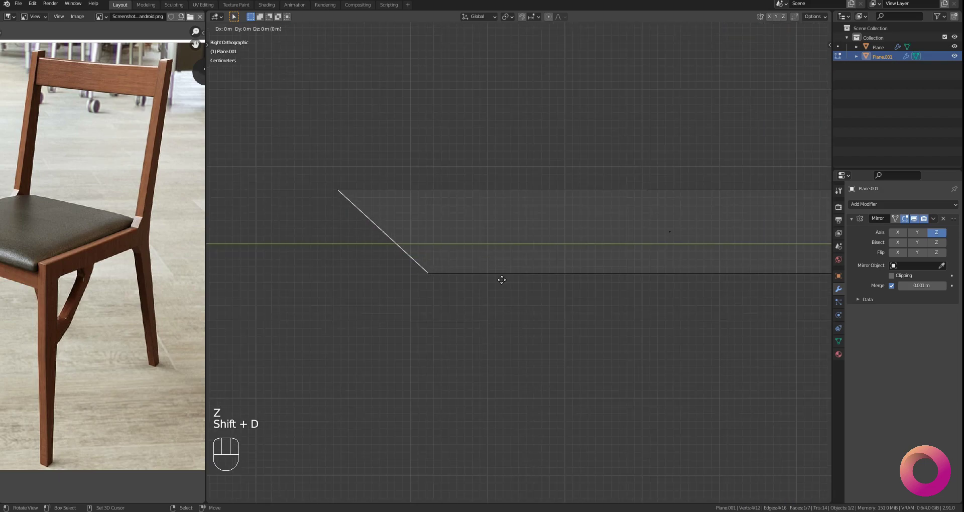
pyautogui.scroll(4, 517, 306)
pyautogui.keyDown('shift'); pyautogui.moveTo(517, 306); pyautogui.dragTo(489, 315, button='middle'); pyautogui.keyUp('shift')
pyautogui.scroll(3, 489, 315)
pyautogui.press('g')
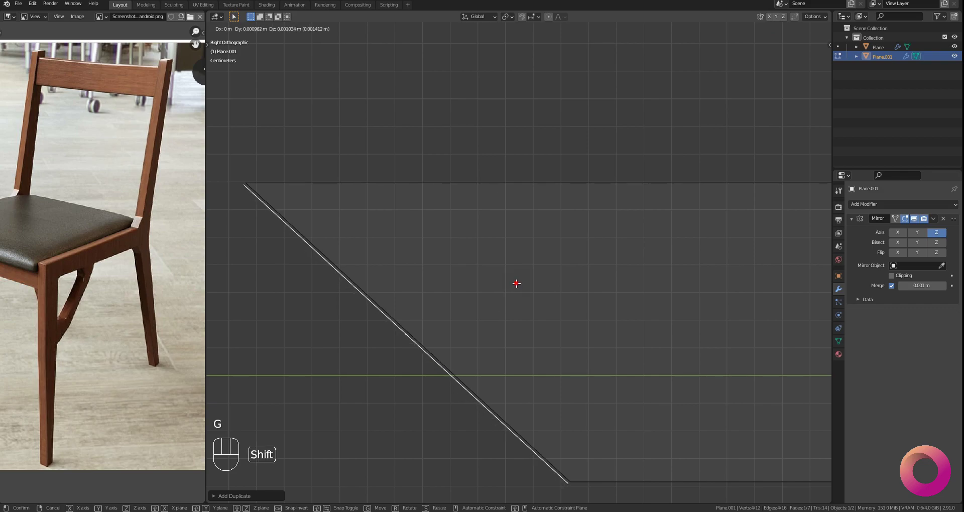
pyautogui.click(517, 284)
# Step: Separate the duplicated end face into its own object, leave edit mode and return to solid shading
pyautogui.press('p')
pyautogui.click(512, 302)
pyautogui.scroll(-4, 513, 302)
pyautogui.press('Tab')
pyautogui.scroll(-4, 498, 309)
pyautogui.press('z')
pyautogui.moveTo(498, 315); pyautogui.dragTo(528, 275, button='middle')
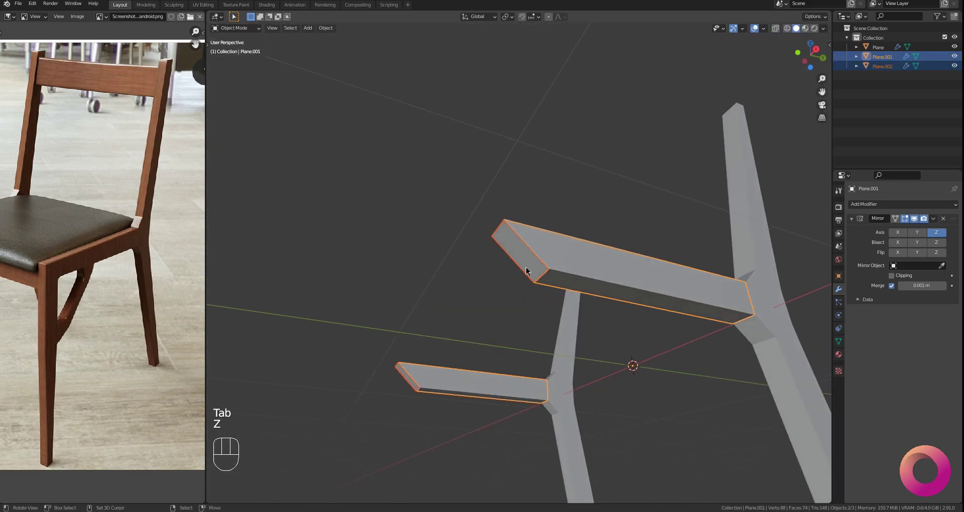
# Step: Edit the separated face in right view and extrude it down along Z to form the front leg
pyautogui.rightClick(528, 276)
pyautogui.press('q')
pyautogui.scroll(-2, 560, 276)
pyautogui.keyDown('shift'); pyautogui.moveTo(559, 301); pyautogui.dragTo(523, 236, button='middle'); pyautogui.keyUp('shift')
pyautogui.press('Tab')
pyautogui.click(526, 189)
pyautogui.press('a')
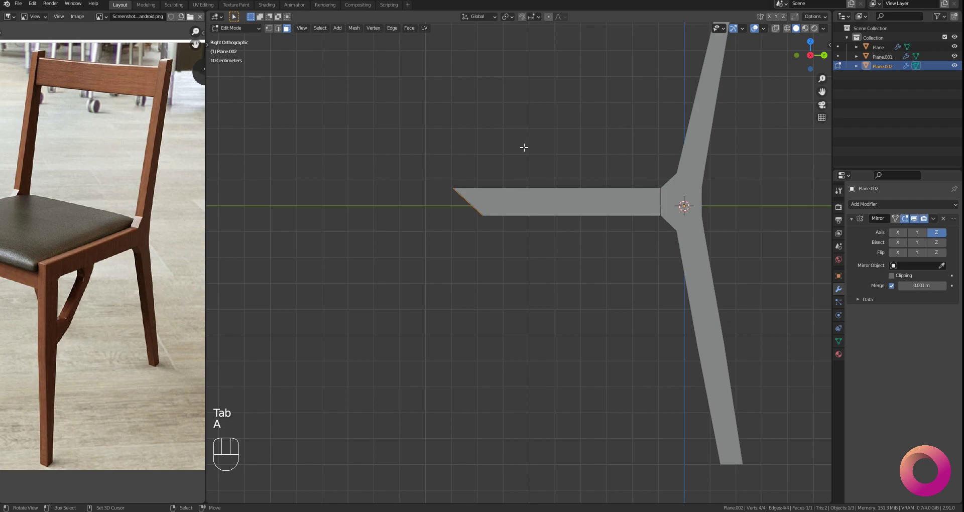
pyautogui.press('e')
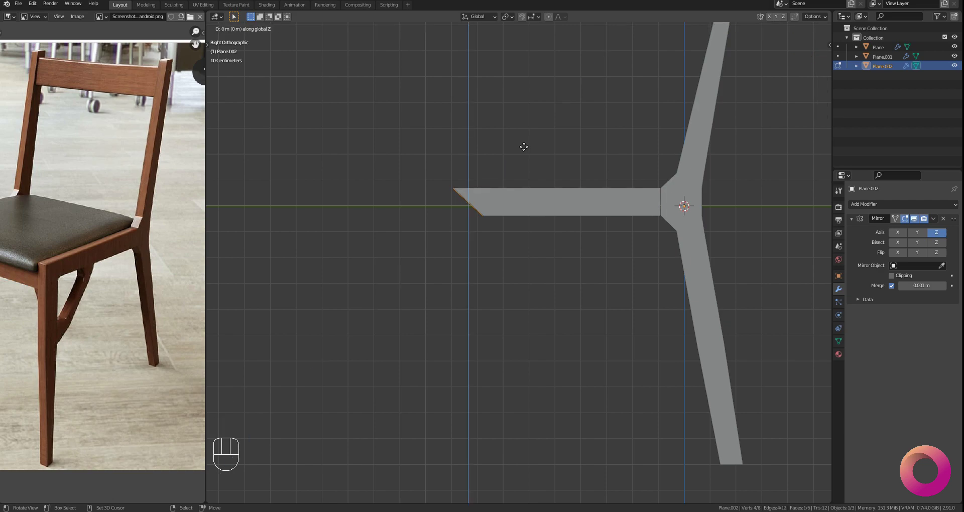
pyautogui.click(497, 389)
# Step: Flatten the front leg's bottom face along Z and move it to the floor level of the back leg
pyautogui.keyDown('shift'); pyautogui.moveTo(512, 396); pyautogui.dragTo(509, 287, button='middle'); pyautogui.keyUp('shift')
pyautogui.press('s')
pyautogui.click(530, 321)
pyautogui.press('g')
pyautogui.press('z')
pyautogui.click(525, 336)
pyautogui.press('g')
pyautogui.press('y')
pyautogui.rightClick(517, 338)
# Step: Add an edge loop across the front leg, flatten it along Z and raise it to about the leg's upper third
pyautogui.keyDown('shift'); pyautogui.moveTo(506, 346); pyautogui.dragTo(518, 280); pyautogui.keyUp('shift')
pyautogui.press('1')
pyautogui.press('z')
pyautogui.click(452, 304)
pyautogui.scroll(-2, 505, 211)
pyautogui.keyDown('shift'); pyautogui.moveTo(508, 194); pyautogui.dragTo(500, 257); pyautogui.keyUp('shift')
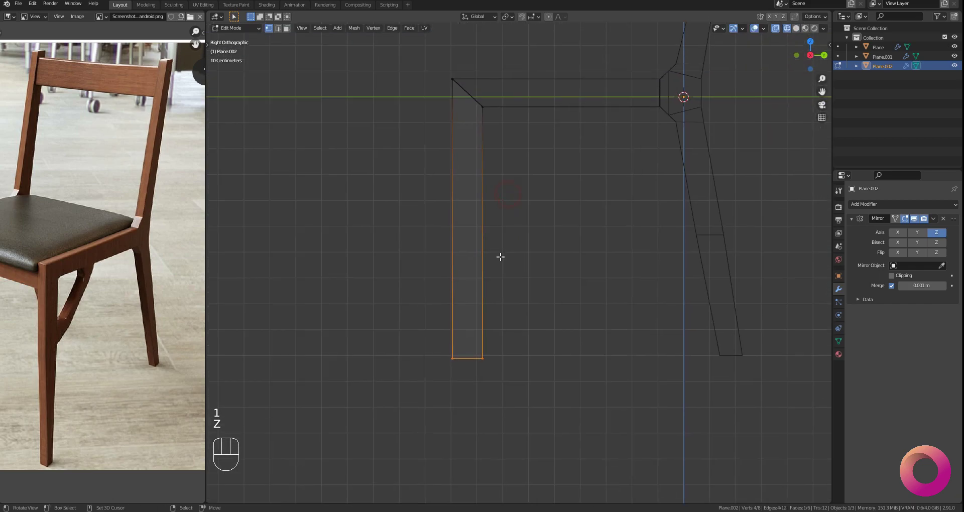
pyautogui.click(477, 207)
pyautogui.rightClick(477, 208)
pyautogui.press('s')
pyautogui.press('z')
pyautogui.press('0')
pyautogui.press('Return')
pyautogui.press('g')
pyautogui.click(564, 207)
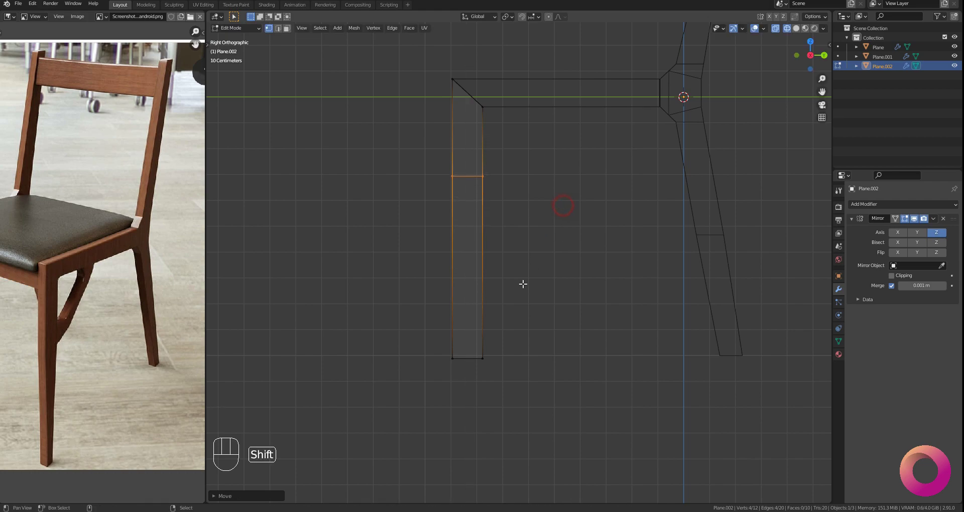
# Step: Try removing the front leg's edge loop and moving the bottom rear vertices forward along Y
pyautogui.scroll(-1, 521, 279)
pyautogui.press('x')
pyautogui.click(526, 232)
pyautogui.hotkey('alt', 'a')
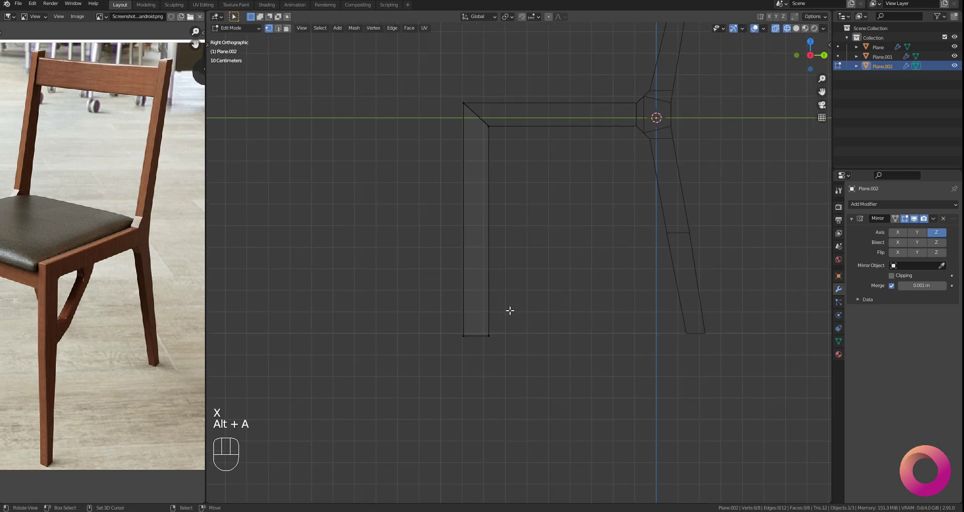
pyautogui.press('g')
pyautogui.press('y')
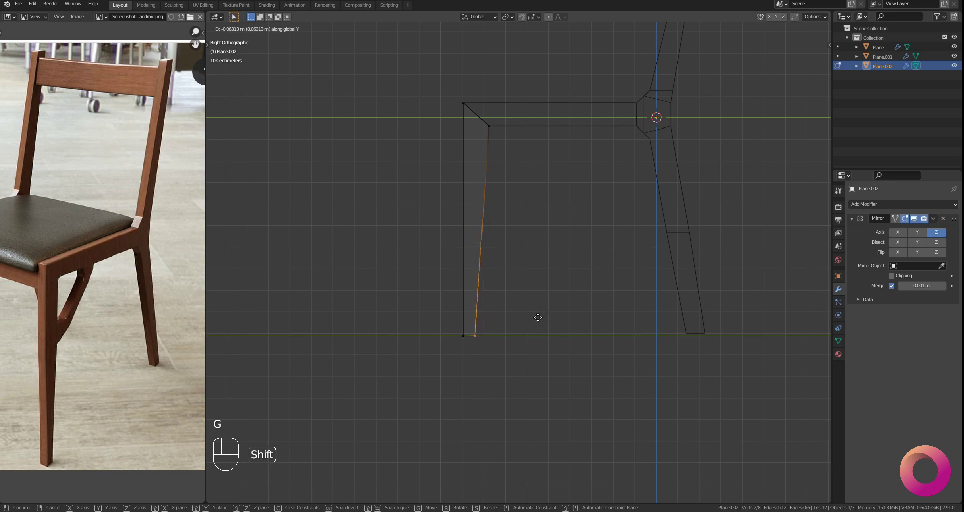
pyautogui.rightClick(538, 317)
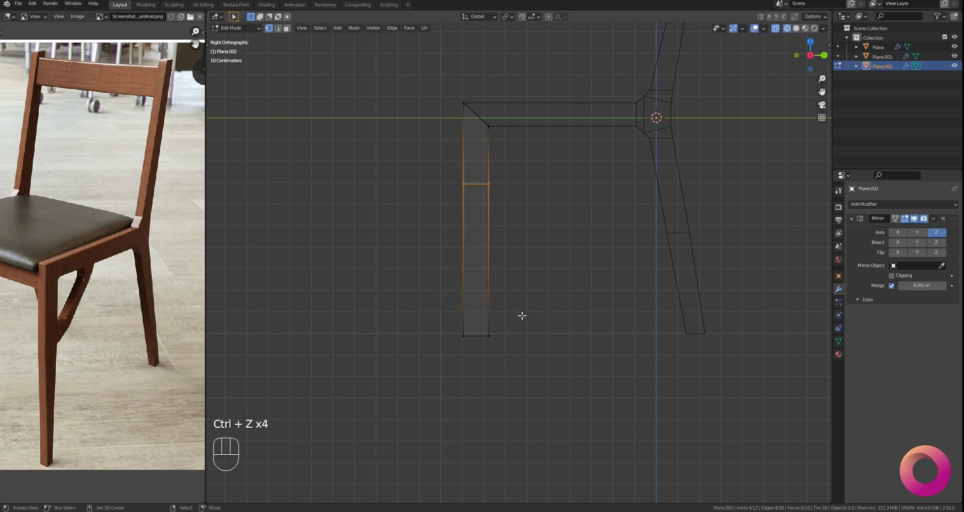
# Step: Taper the front leg below the edge loop by moving its bottom rear vertices forward and bottom front vertices slightly back along Y
pyautogui.press('g')
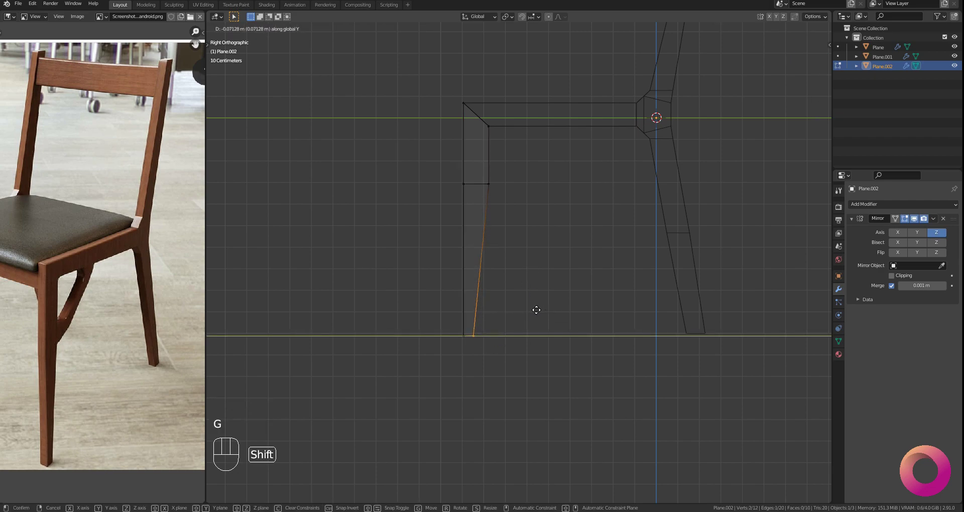
pyautogui.click(585, 310)
pyautogui.keyDown('shift'); pyautogui.moveTo(585, 310); pyautogui.dragTo(511, 268, button='middle'); pyautogui.keyUp('shift')
pyautogui.scroll(3, 511, 267)
pyautogui.hotkey('alt', 'a')
pyautogui.press('g')
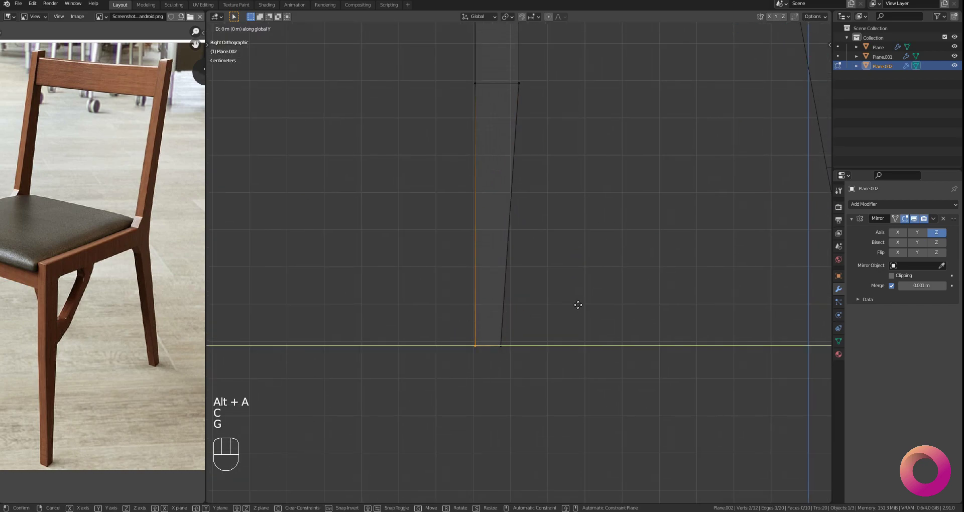
pyautogui.click(646, 301)
# Step: Examine the tapered front leg in solid shading from a perspective angle and return to the wireframe right view
pyautogui.scroll(-3, 553, 270)
pyautogui.keyDown('shift'); pyautogui.moveTo(553, 271); pyautogui.dragTo(529, 245, button='middle'); pyautogui.keyUp('shift')
pyautogui.press('z')
pyautogui.click(595, 246)
pyautogui.moveTo(595, 246)
pyautogui.mouseDown(button='middle')
pyautogui.moveTo(579, 264)
pyautogui.moveTo(531, 278)
pyautogui.moveTo(514, 250)
pyautogui.mouseUp(button='middle')
pyautogui.press('q')
pyautogui.press('z')
pyautogui.click(501, 291)
# Step: Edit the front leg and side rail together and move the upper leg's rear vertices forward about 0.02 m along Y
pyautogui.scroll(2, 515, 251)
pyautogui.hotkey('alt', 'a')
pyautogui.press('b')
pyautogui.moveTo(495, 199); pyautogui.dragTo(535, 301)
pyautogui.scroll(3, 536, 254)
pyautogui.click(537, 211)
pyautogui.keyDown('shift'); pyautogui.click(545, 176); pyautogui.keyUp('shift')
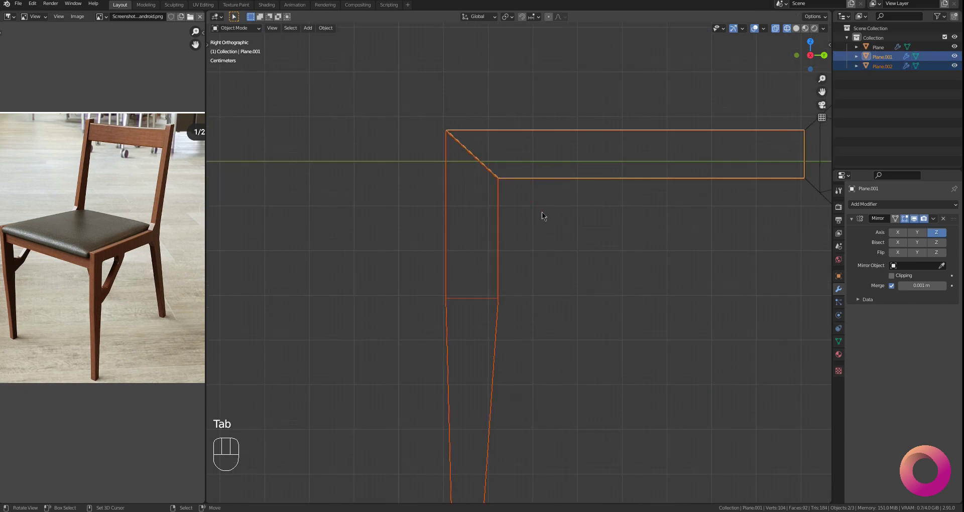
pyautogui.press('Tab')
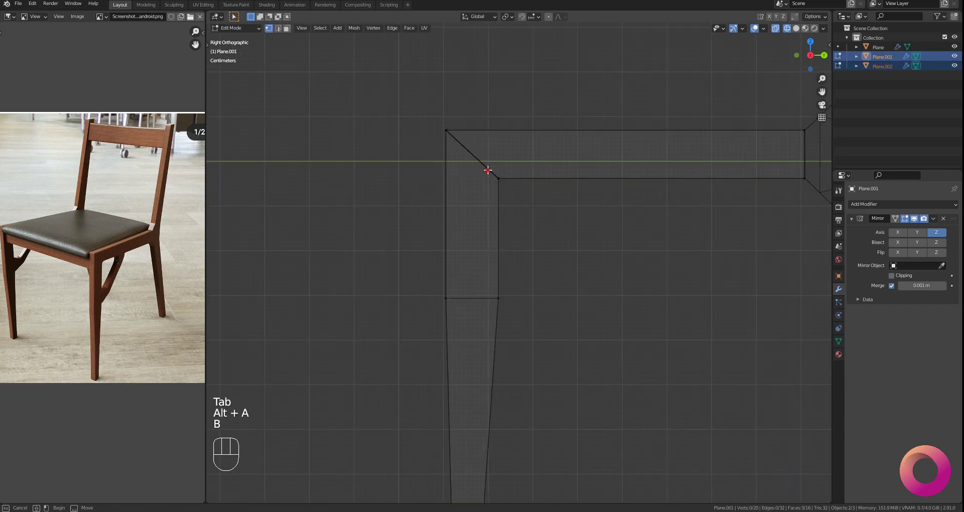
pyautogui.press('g')
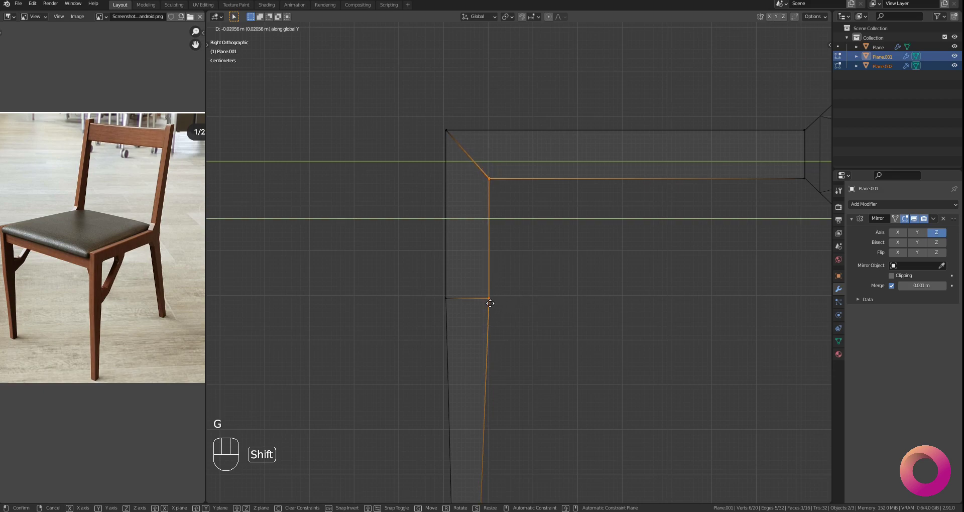
pyautogui.click(490, 304)
# Step: Raise the lower inner corner where the side rail meets the front leg slightly, and leave edit mode
pyautogui.keyDown('shift'); pyautogui.moveTo(566, 226); pyautogui.dragTo(494, 291, button='middle'); pyautogui.keyUp('shift')
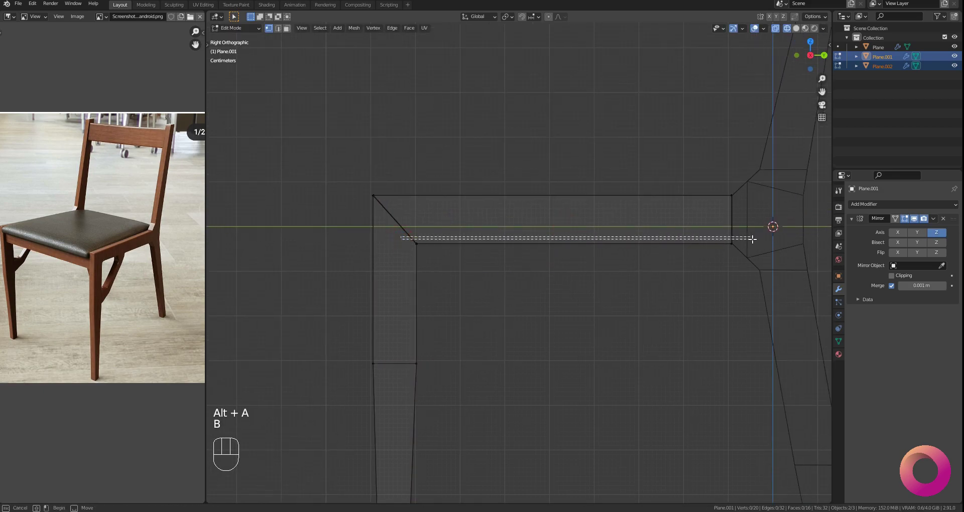
pyautogui.moveTo(804, 260); pyautogui.dragTo(805, 260)
pyautogui.scroll(1, 532, 319)
pyautogui.press('g')
pyautogui.click(535, 304)
pyautogui.moveTo(536, 304)
pyautogui.mouseDown(button='middle')
pyautogui.moveTo(507, 319)
pyautogui.moveTo(571, 316)
pyautogui.moveTo(532, 307)
pyautogui.mouseUp(button='middle')
pyautogui.press('Tab')
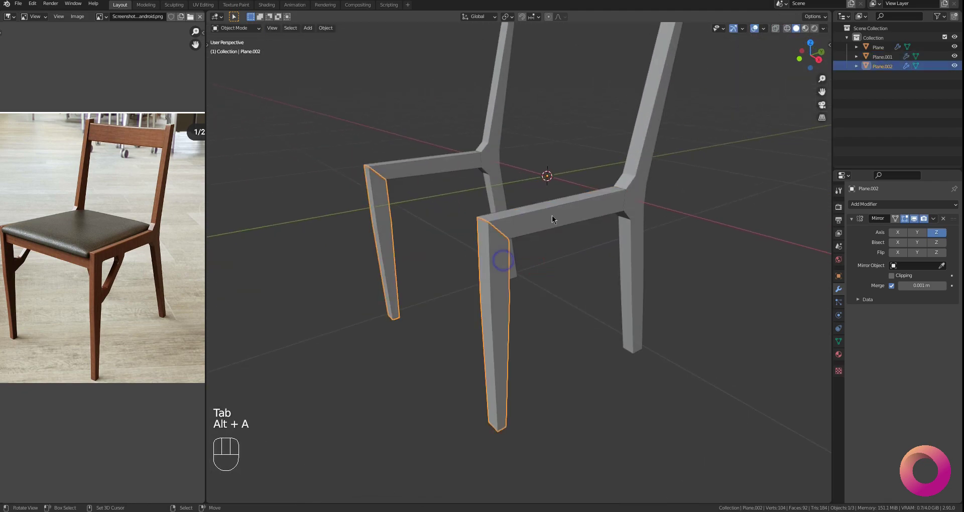
# Step: Zoom the reference photo to the corner brace, and add a Z-flattened edge loop just above the front leg's existing one
pyautogui.hotkey('alt', 'a')
pyautogui.press('q')
pyautogui.scroll(4, 116, 282)
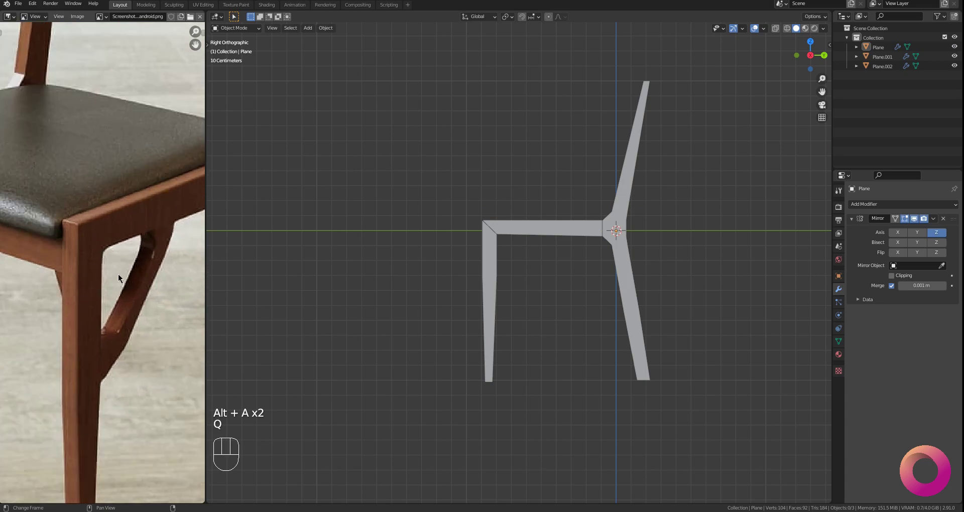
pyautogui.scroll(1, 119, 275)
pyautogui.scroll(3, 513, 279)
pyautogui.press('Tab')
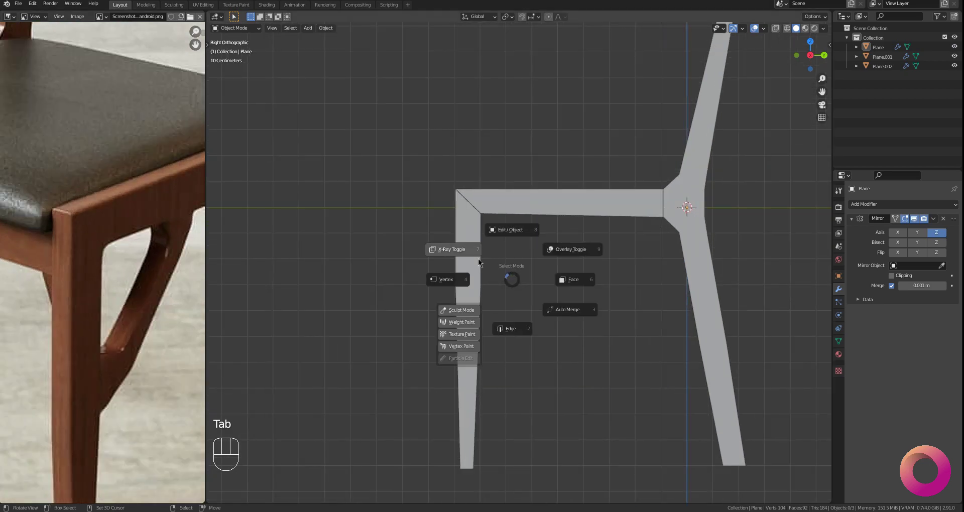
pyautogui.click(476, 273)
pyautogui.press('Tab')
pyautogui.keyDown('shift'); pyautogui.moveTo(465, 286); pyautogui.dragTo(472, 280, button='middle'); pyautogui.keyUp('shift')
pyautogui.scroll(2, 475, 274)
pyautogui.keyDown('shift'); pyautogui.moveTo(476, 269); pyautogui.dragTo(499, 289, button='middle'); pyautogui.keyUp('shift')
pyautogui.scroll(1, 482, 271)
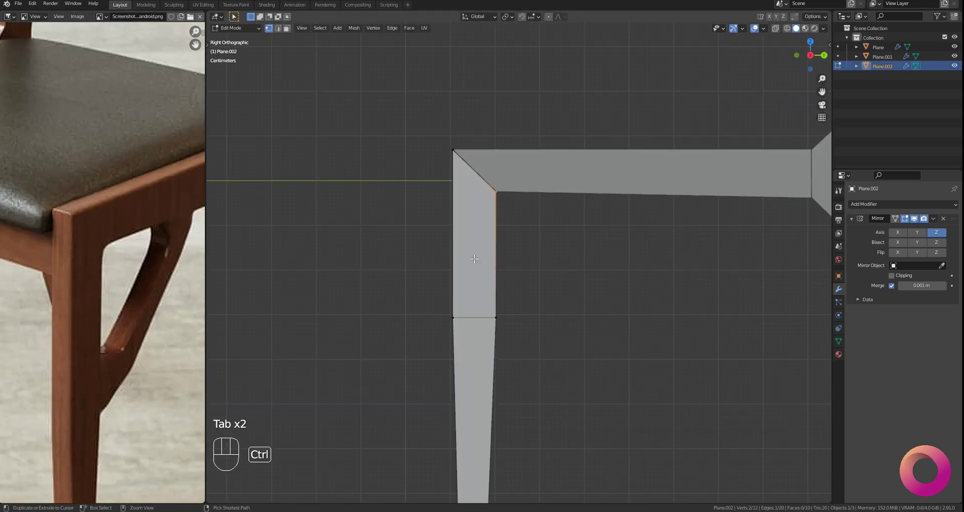
pyautogui.click(508, 290)
pyautogui.press('s')
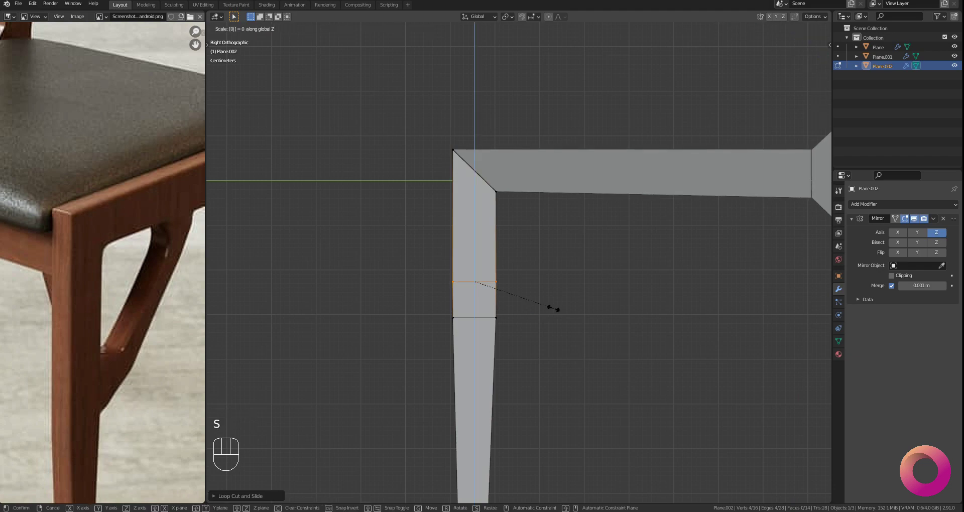
pyautogui.click(553, 309)
# Step: Duplicate the front leg's small rear face between the two edge loops and separate it into its own object
pyautogui.scroll(3, 508, 314)
pyautogui.moveTo(536, 306); pyautogui.dragTo(482, 322)
pyautogui.scroll(2, 482, 322)
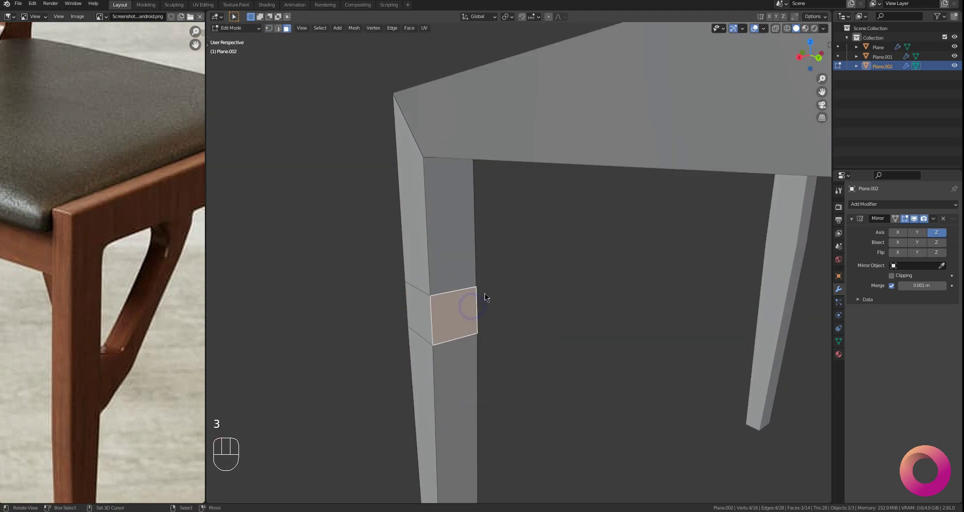
pyautogui.press('KP_3')
pyautogui.scroll(4, 491, 303)
pyautogui.hotkey('shift', 'd')
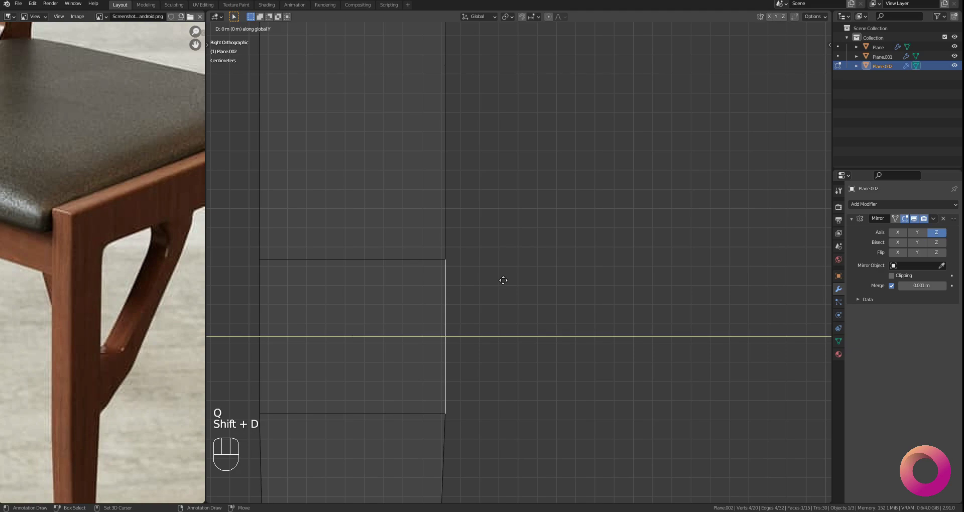
pyautogui.click(510, 281)
pyautogui.press('p')
pyautogui.click(511, 282)
pyautogui.press('Tab')
# Step: Edit the separated brace face in right view and extrude it toward the back leg as a short block
pyautogui.scroll(-6, 517, 290)
pyautogui.moveTo(526, 295)
pyautogui.mouseDown()
pyautogui.moveTo(488, 306)
pyautogui.moveTo(495, 302)
pyautogui.mouseUp()
pyautogui.press('z')
pyautogui.rightClick(483, 302)
pyautogui.press('Tab')
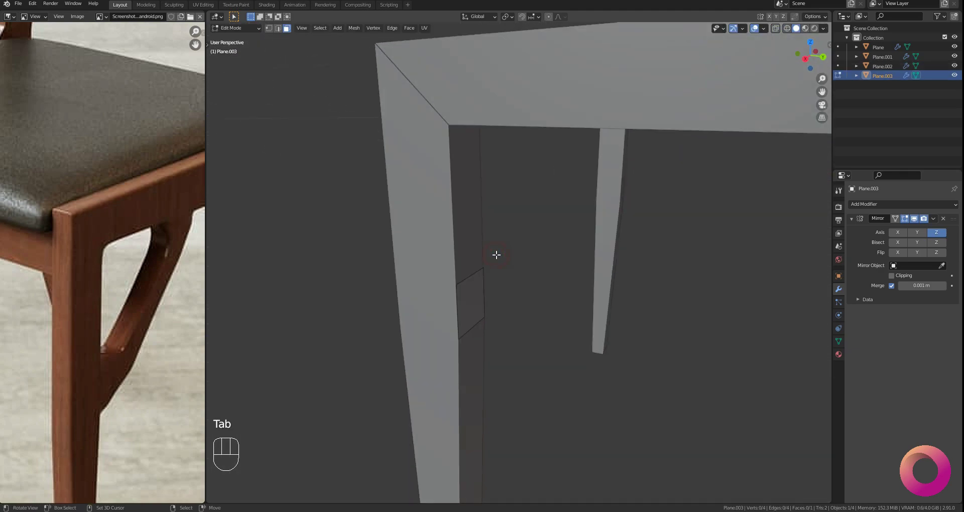
pyautogui.press('q')
pyautogui.press('a')
pyautogui.moveTo(551, 272)
pyautogui.keyDown('shift'); pyautogui.mouseDown(button='middle')
pyautogui.moveTo(544, 239)
pyautogui.moveTo(543, 276)
pyautogui.mouseUp(button='middle'); pyautogui.keyUp('shift')
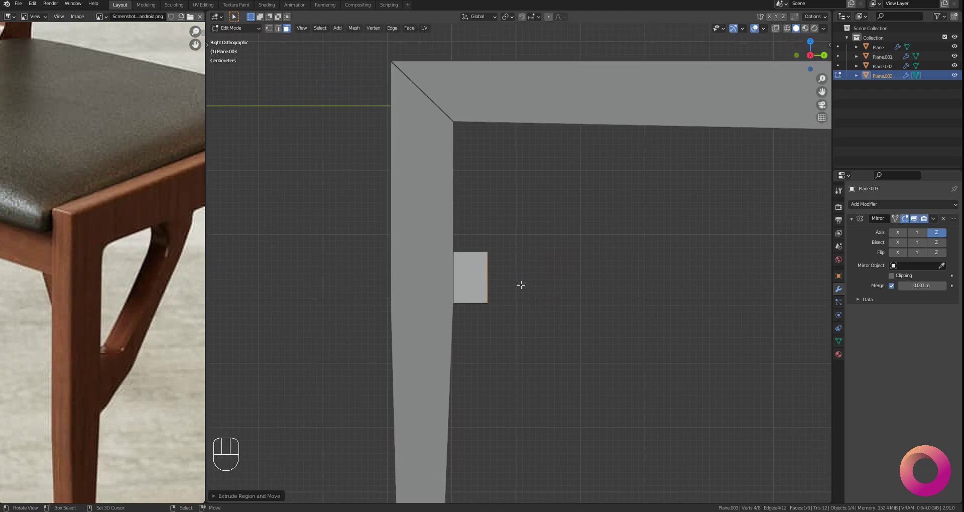
pyautogui.scroll(2, 524, 285)
pyautogui.press('g')
pyautogui.click(534, 273)
# Step: Move the brace block's end face farther from the leg and scale it down to narrow the block
pyautogui.scroll(1, 118, 378)
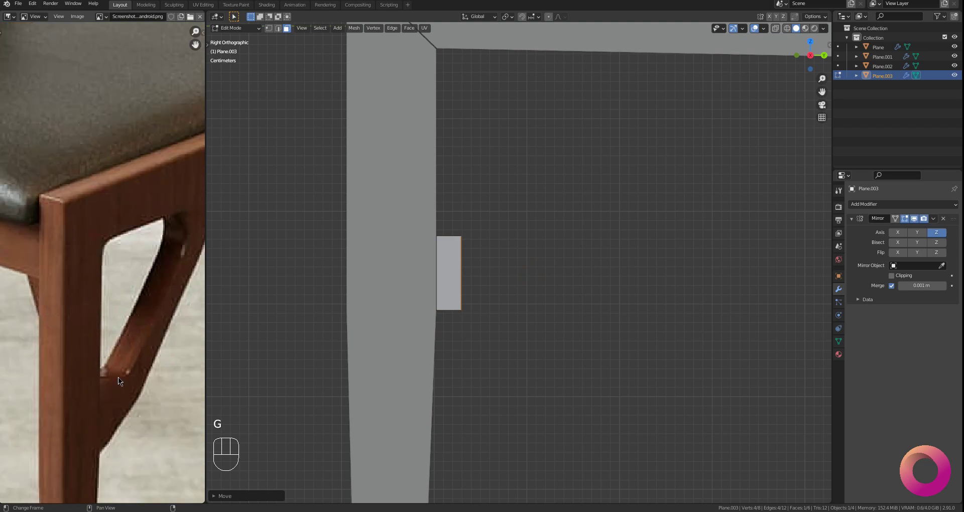
pyautogui.scroll(-1, 554, 317)
pyautogui.press('g')
pyautogui.click(507, 285)
pyautogui.press('s')
pyautogui.click(548, 301)
# Step: Extrude a second brace segment from the narrowed end, positioning and rotating its end face to curve upward
pyautogui.scroll(-1, 532, 297)
pyautogui.press('e')
pyautogui.scroll(1, 549, 305)
pyautogui.press('g')
pyautogui.click(538, 301)
pyautogui.press('r')
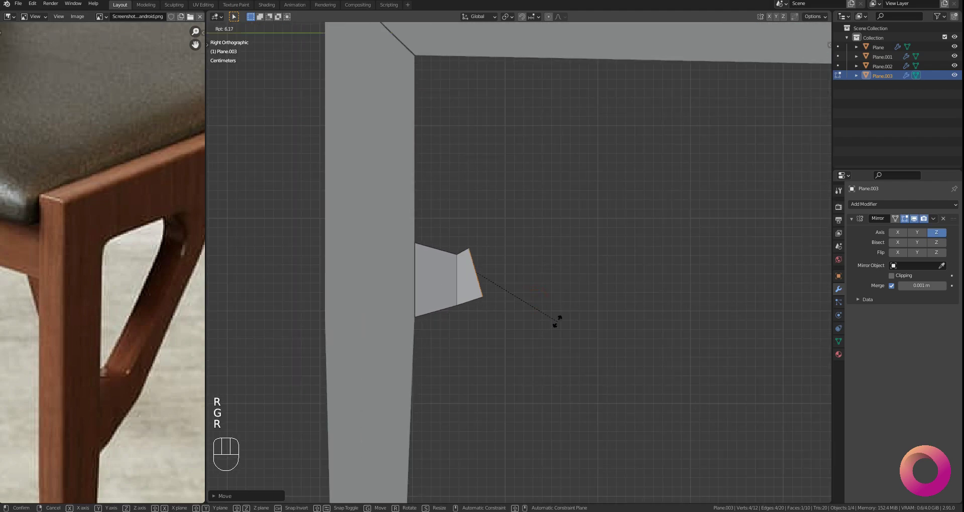
# Step: Extrude another short segment from the brace's end, rotating and moving its end face to continue the upward curve
pyautogui.scroll(1, 519, 290)
pyautogui.press('e')
pyautogui.press('r')
pyautogui.click(561, 294)
pyautogui.press('g')
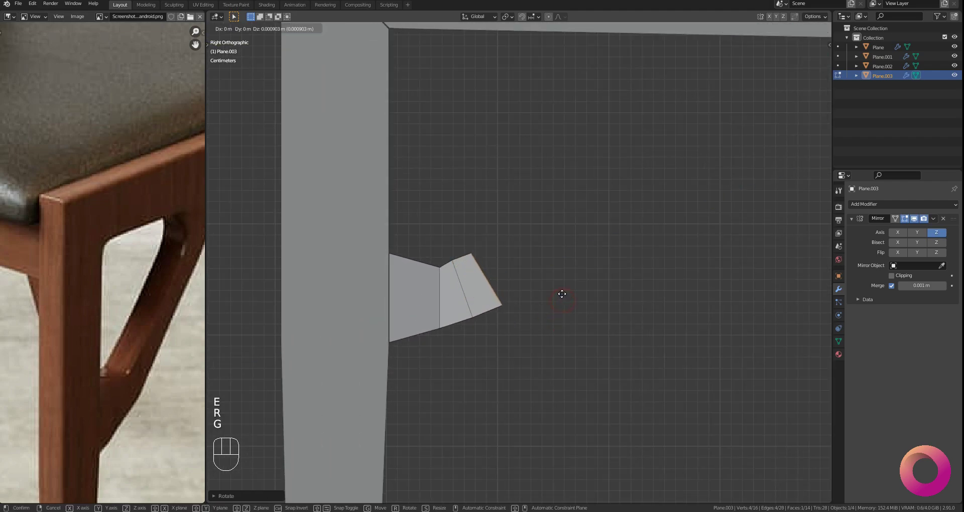
pyautogui.click(559, 288)
# Step: Extrude a long diagonal segment toward the side rail, moving and rotating its end face to steepen the brace
pyautogui.scroll(-3, 522, 306)
pyautogui.keyDown('shift'); pyautogui.moveTo(552, 294); pyautogui.dragTo(538, 316, button='middle'); pyautogui.keyUp('shift')
pyautogui.click(625, 247)
pyautogui.keyDown('shift'); pyautogui.moveTo(625, 247); pyautogui.dragTo(588, 271, button='middle'); pyautogui.keyUp('shift')
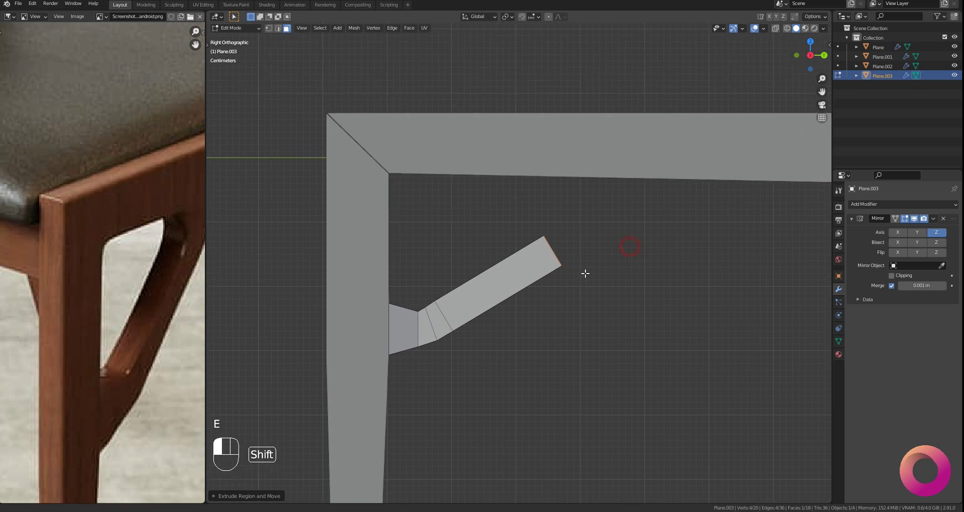
pyautogui.scroll(2, 620, 295)
pyautogui.press('g')
pyautogui.click(630, 289)
pyautogui.scroll(-2, 491, 318)
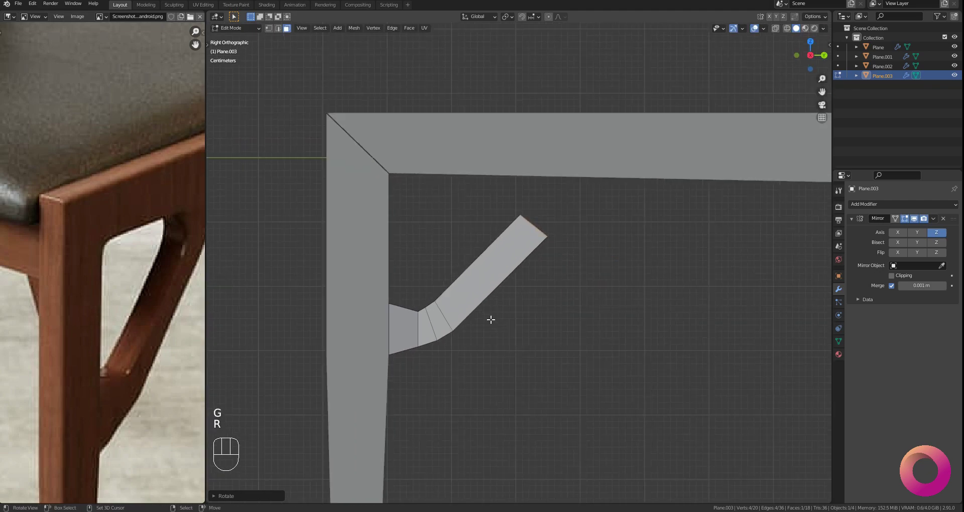
# Step: Duplicate all vertices of the brace's curved lower end and place the copy near the side rail
pyautogui.press('z')
pyautogui.press('b')
pyautogui.moveTo(370, 280); pyautogui.dragTo(457, 369)
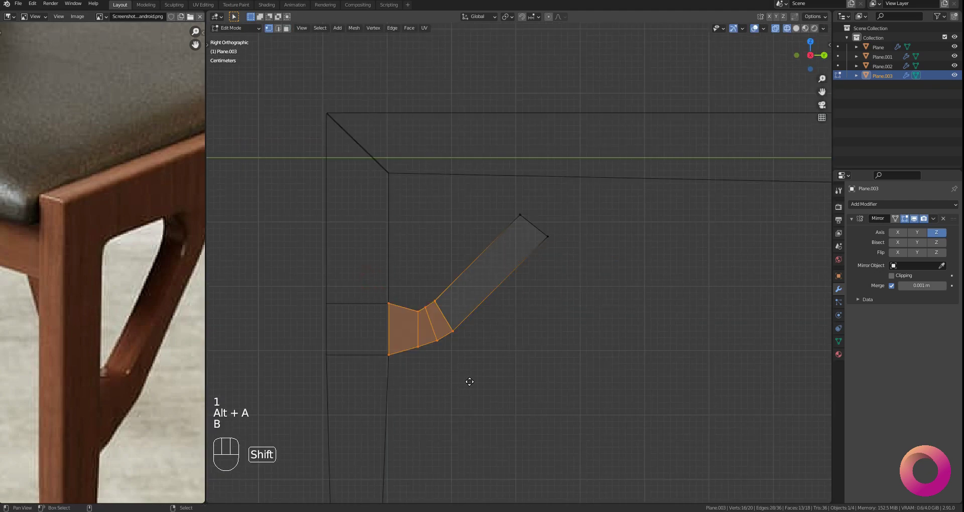
pyautogui.hotkey('shift', 'd')
pyautogui.click(613, 236)
# Step: Rotate the duplicated brace end by 90 degrees and flip it vertically so its wide end faces the side rail
pyautogui.scroll(1, 613, 236)
pyautogui.keyDown('shift'); pyautogui.moveTo(613, 237); pyautogui.dragTo(569, 277, button='middle'); pyautogui.keyUp('shift')
pyautogui.press('r')
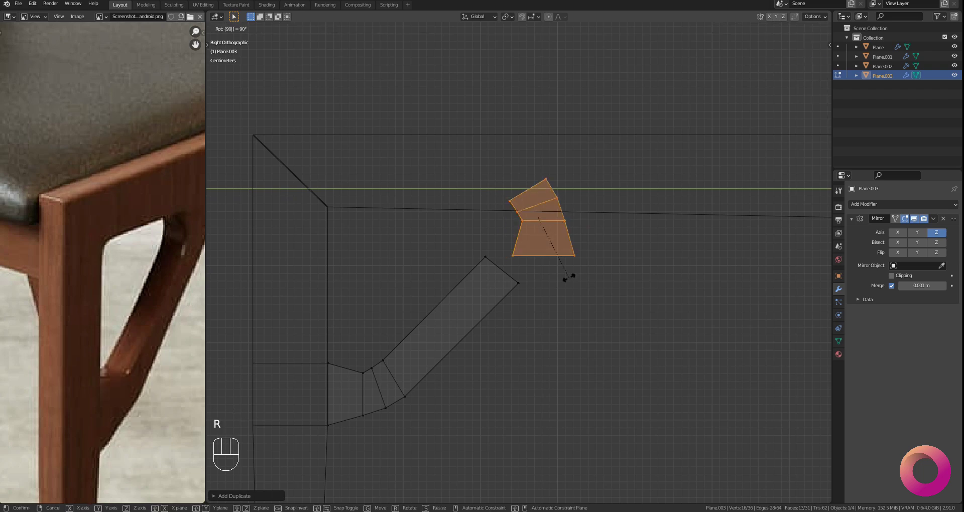
pyautogui.press('z')
pyautogui.press('Return')
# Step: Move the duplicated end piece so its narrow end sits just beyond the diagonal segment's upper end
pyautogui.press('g')
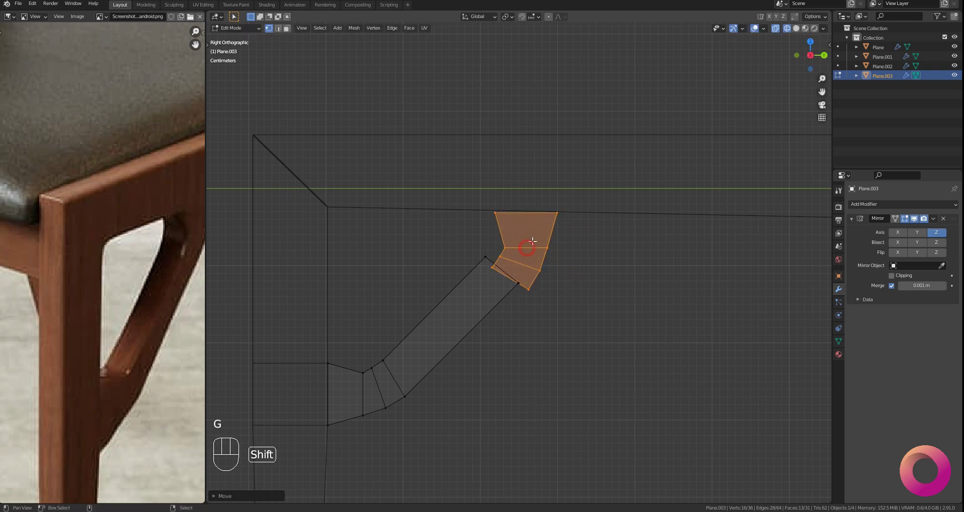
pyautogui.keyDown('shift'); pyautogui.moveTo(527, 248); pyautogui.dragTo(519, 279, button='middle'); pyautogui.keyUp('shift')
pyautogui.scroll(3, 519, 296)
pyautogui.press('g')
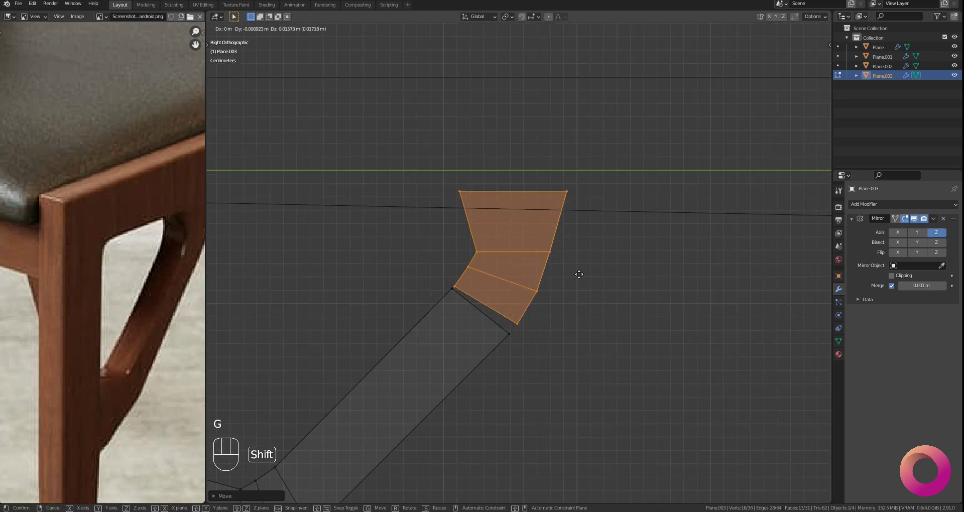
pyautogui.click(579, 275)
# Step: Bridge the edge loops between the diagonal segment's upper end and the duplicated end piece
pyautogui.scroll(2, 501, 291)
pyautogui.hotkey('alt', 'a')
pyautogui.keyDown('alt'); pyautogui.keyDown('shift'); pyautogui.click(483, 299); pyautogui.keyUp('shift'); pyautogui.keyUp('alt')
pyautogui.press('3')
pyautogui.press('w')
pyautogui.press('2')
pyautogui.press('w')
pyautogui.press('Escape')
pyautogui.keyDown('alt'); pyautogui.keyDown('shift'); pyautogui.click(499, 316); pyautogui.keyUp('shift'); pyautogui.keyUp('alt')
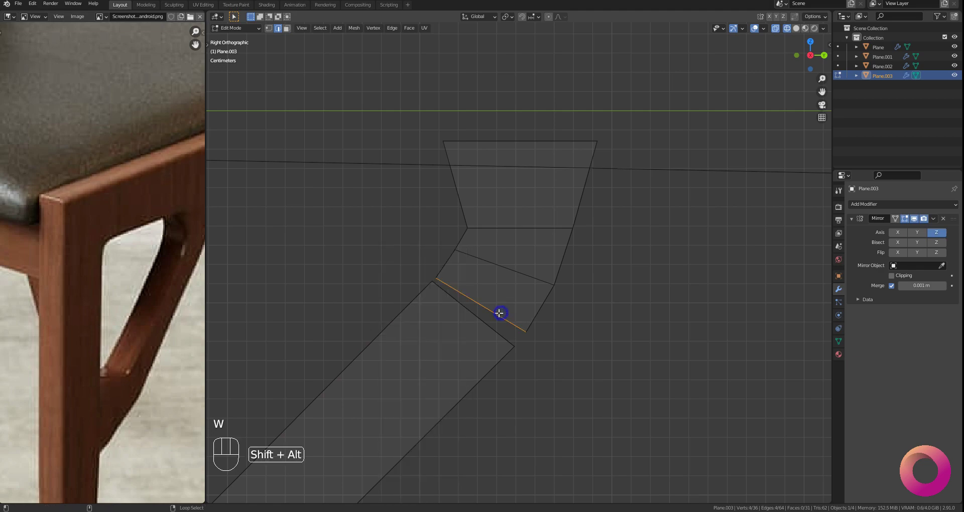
pyautogui.keyDown('alt'); pyautogui.keyDown('shift'); pyautogui.click(497, 332); pyautogui.keyUp('shift'); pyautogui.keyUp('alt')
pyautogui.press('w')
pyautogui.click(482, 282)
pyautogui.keyDown('alt'); pyautogui.middleClick(512, 304); pyautogui.keyUp('alt')
pyautogui.scroll(1, 520, 273)
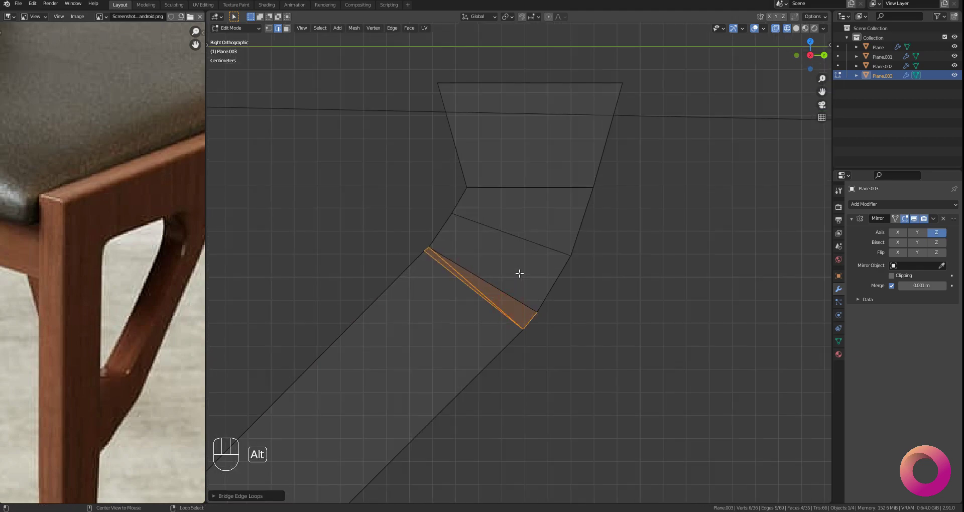
# Step: Dissolve the redundant edge loop where the diagonal segment joins the upper end piece
pyautogui.scroll(-4, 470, 289)
pyautogui.press('z')
pyautogui.click(513, 289)
pyautogui.moveTo(514, 288)
pyautogui.mouseDown()
pyautogui.moveTo(452, 266)
pyautogui.moveTo(500, 283)
pyautogui.mouseUp()
pyautogui.scroll(3, 499, 284)
pyautogui.moveTo(475, 312); pyautogui.dragTo(500, 308, button='middle')
pyautogui.click(476, 311)
pyautogui.press('2')
pyautogui.press('w')
pyautogui.click(498, 249)
pyautogui.press('x')
pyautogui.press('q')
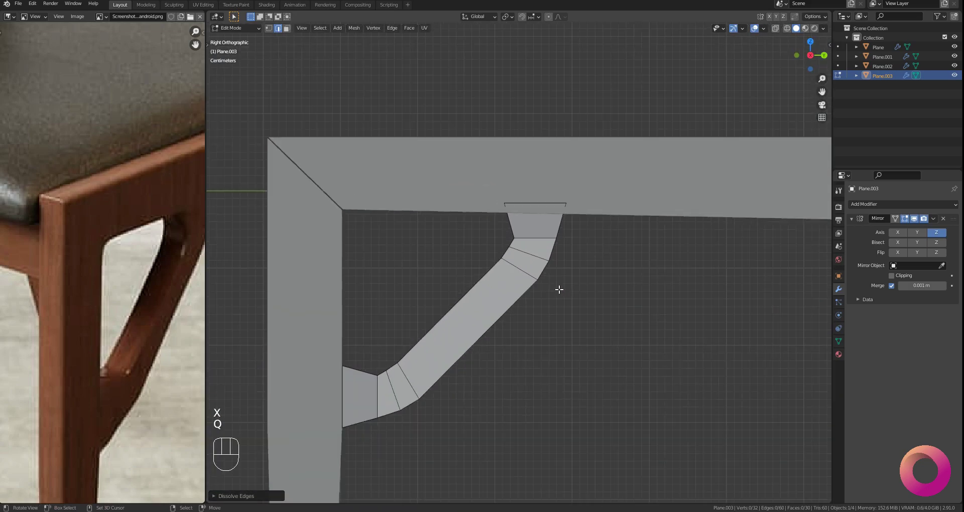
# Step: Lower the brace's whole upper end piece along Z until its top meets the side rail's underside
pyautogui.moveTo(547, 292)
pyautogui.keyDown('shift'); pyautogui.mouseDown()
pyautogui.moveTo(557, 280)
pyautogui.moveTo(550, 291)
pyautogui.mouseUp(); pyautogui.keyUp('shift')
pyautogui.press('z')
pyautogui.scroll(4, 540, 281)
pyautogui.press('b')
pyautogui.moveTo(405, 171); pyautogui.dragTo(628, 399)
pyautogui.press('g')
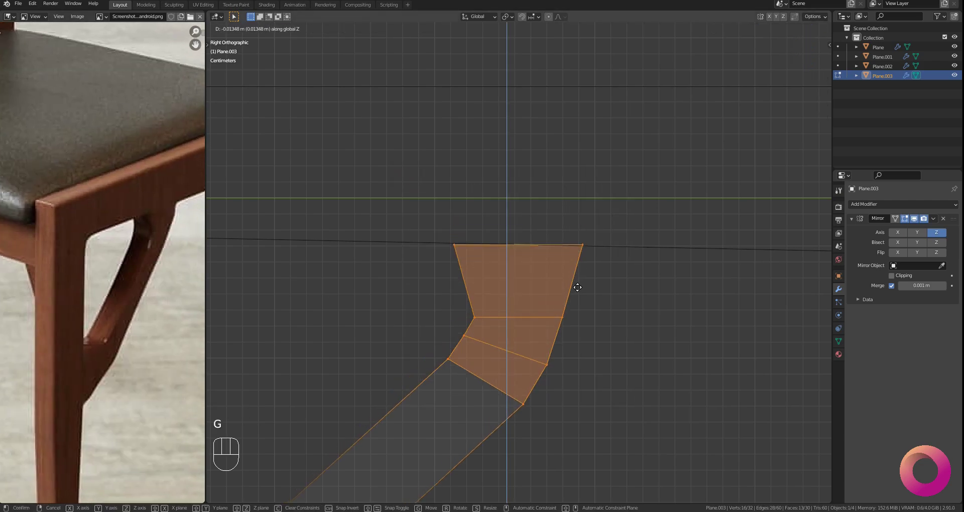
pyautogui.click(576, 279)
# Step: Lower the rear top corner vertices of the brace along Z to follow the side rail's sloping underside
pyautogui.scroll(3, 462, 231)
pyautogui.scroll(3, 526, 275)
pyautogui.scroll(-4, 526, 276)
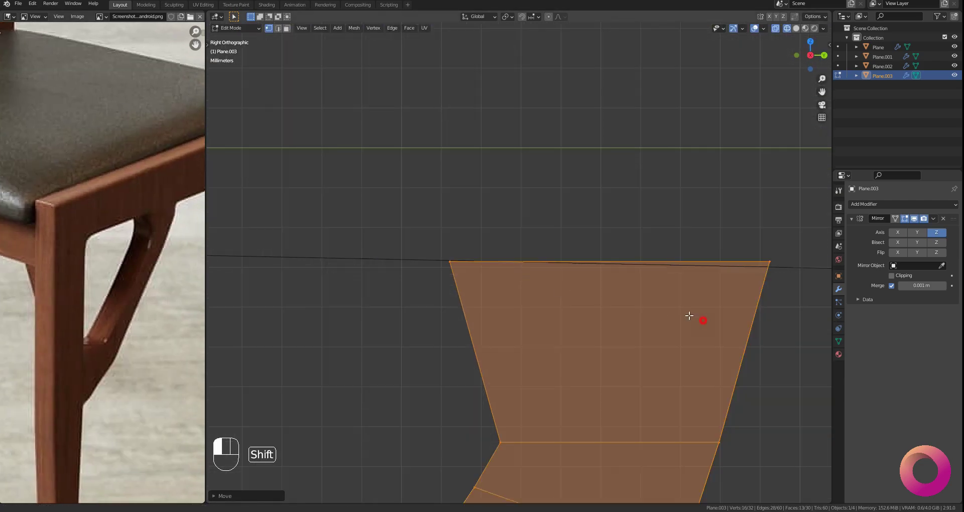
pyautogui.keyDown('shift'); pyautogui.moveTo(704, 321); pyautogui.dragTo(549, 225, button='middle'); pyautogui.keyUp('shift')
pyautogui.hotkey('alt', 'a')
pyautogui.press('g')
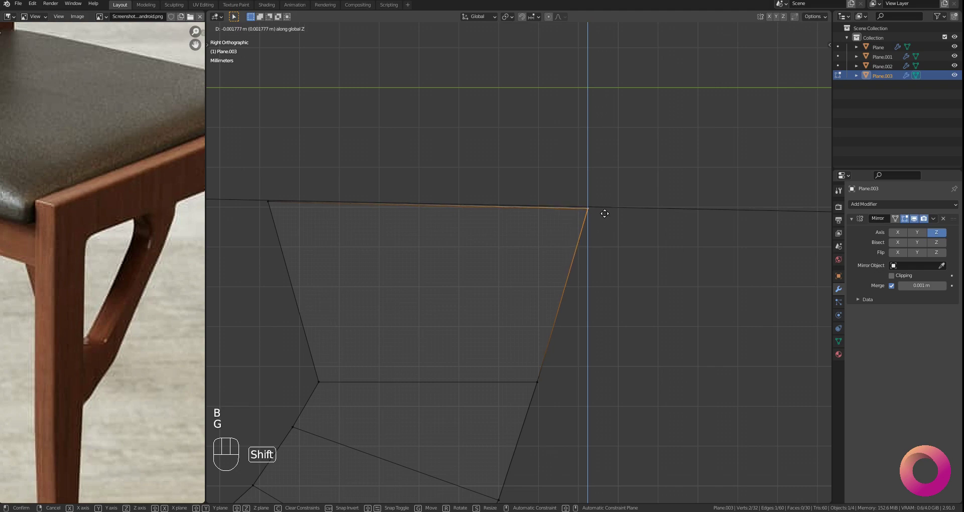
pyautogui.click(605, 212)
# Step: Adjust the middle edge loop of the brace's upper bend, and rotate and move the loop below it to smooth the curve
pyautogui.scroll(-3, 578, 251)
pyautogui.press('s')
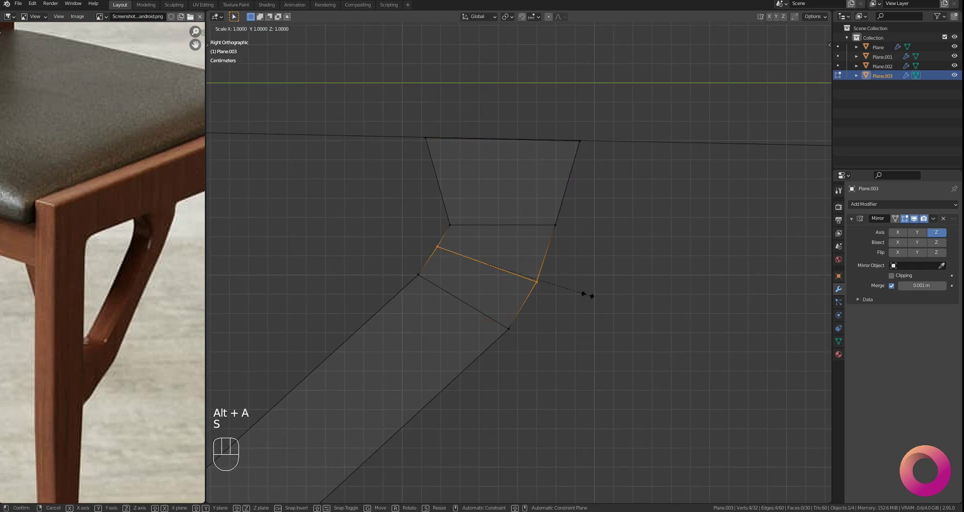
pyautogui.click(575, 294)
pyautogui.press('g')
pyautogui.click(581, 296)
pyautogui.press('r')
pyautogui.click(593, 316)
pyautogui.press('g')
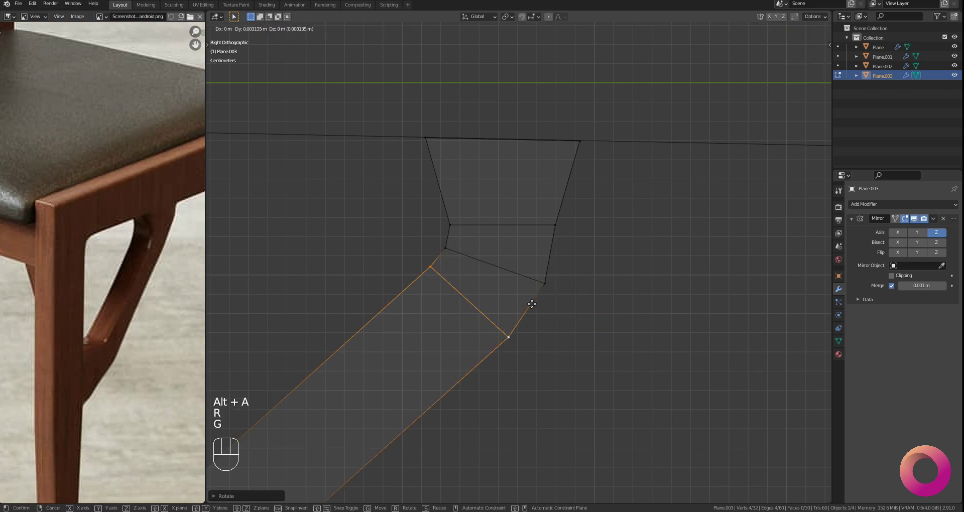
pyautogui.click(530, 289)
# Step: Rotate and move the outer edge loop of the brace's lower bend, and shift the adjacent loop to smooth the curve
pyautogui.scroll(-5, 532, 319)
pyautogui.scroll(4, 528, 321)
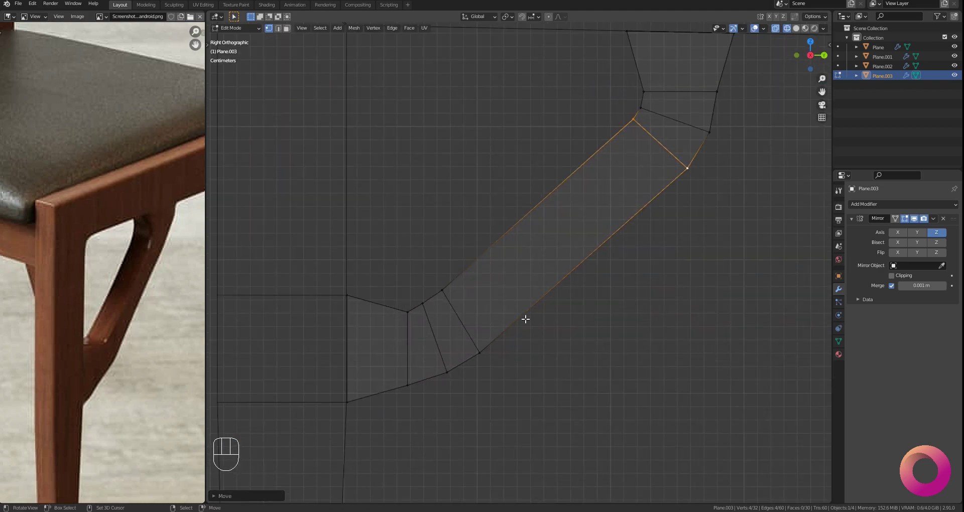
pyautogui.scroll(1, 532, 276)
pyautogui.hotkey('alt', 'a')
pyautogui.click(532, 266)
pyautogui.scroll(3, 532, 266)
pyautogui.press('r')
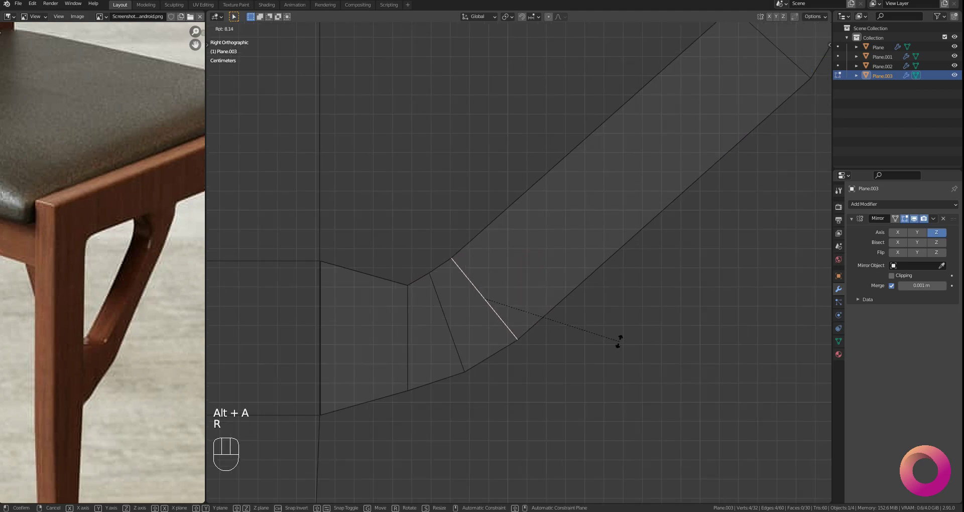
pyautogui.click(505, 305)
pyautogui.press('g')
pyautogui.click(509, 313)
pyautogui.press('g')
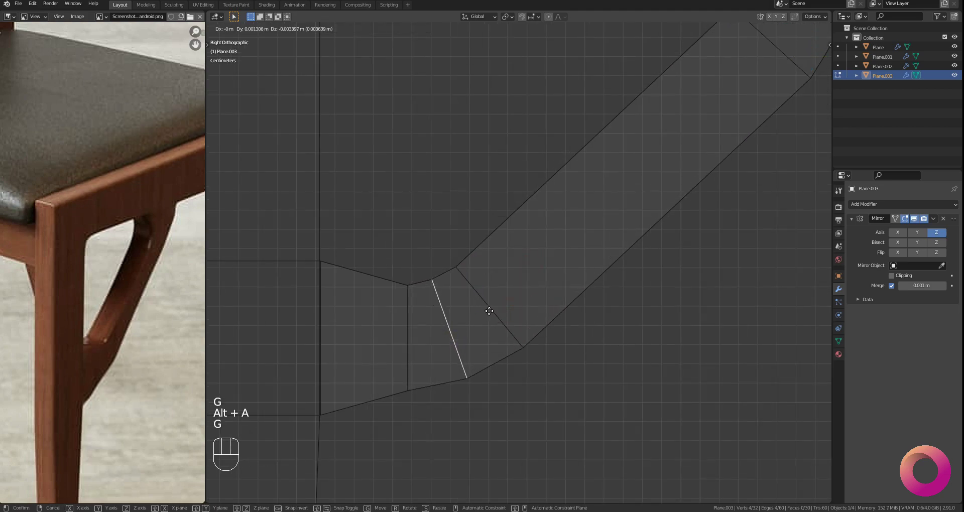
pyautogui.click(497, 323)
# Step: Leave mesh editing and examine the brace from several angles against the chair reference photo
pyautogui.scroll(-4, 497, 322)
pyautogui.moveTo(457, 323); pyautogui.dragTo(569, 313, button='middle')
pyautogui.scroll(2, 570, 312)
pyautogui.keyDown('shift'); pyautogui.moveTo(594, 233); pyautogui.dragTo(553, 266, button='middle'); pyautogui.keyUp('shift')
pyautogui.scroll(2, 553, 267)
pyautogui.scroll(-2, 553, 267)
pyautogui.press('Tab')
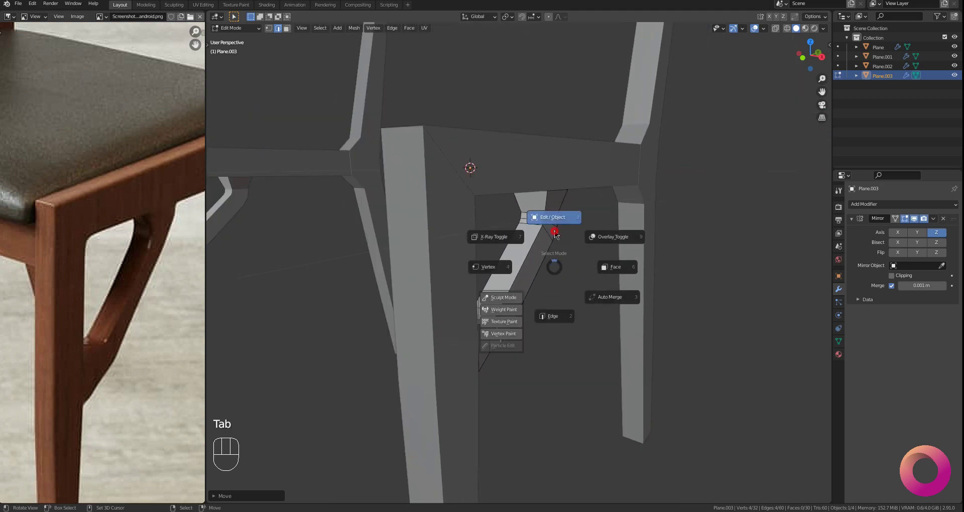
pyautogui.click(556, 221)
pyautogui.scroll(-4, 531, 273)
pyautogui.hotkey('alt', 'a')
pyautogui.scroll(-5, 120, 261)
pyautogui.moveTo(120, 261); pyautogui.dragTo(142, 254, button='middle')
pyautogui.moveTo(422, 269); pyautogui.dragTo(527, 281)
pyautogui.press('Tab')
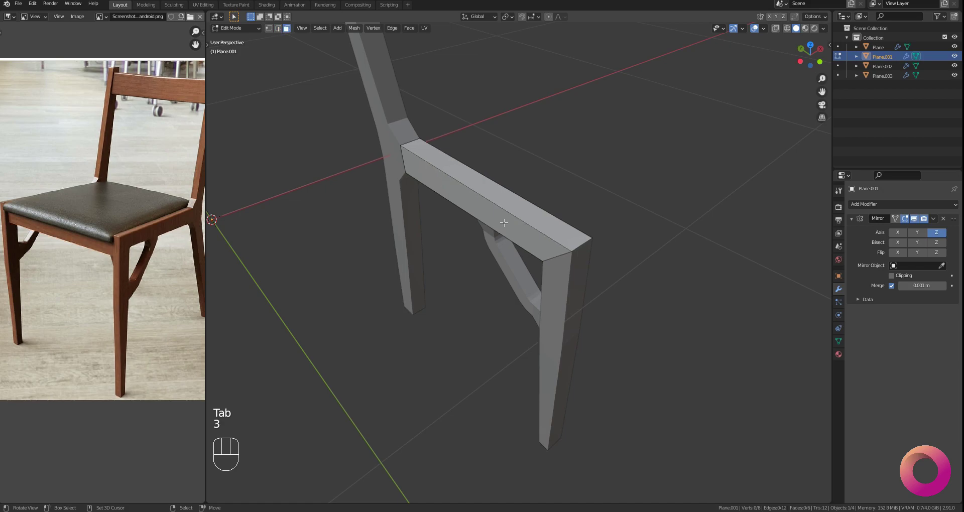
pyautogui.moveTo(506, 252); pyautogui.dragTo(525, 229)
pyautogui.scroll(2, 524, 229)
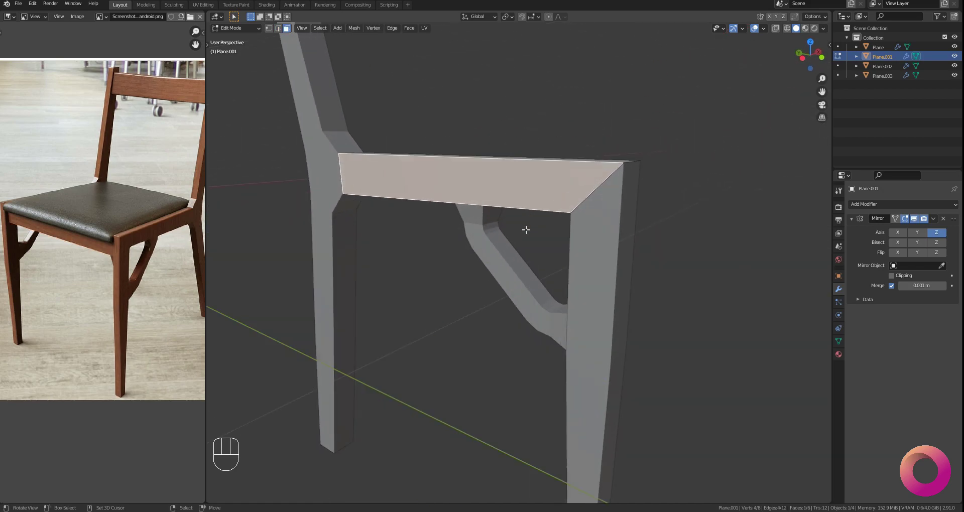
pyautogui.press('Tab')
pyautogui.rightClick(600, 248)
# Step: Duplicate the front leg's small inner side face between the two edge loops and separate it into its own object
pyautogui.press('Tab')
pyautogui.moveTo(600, 302); pyautogui.dragTo(597, 267)
pyautogui.scroll(1, 595, 274)
pyautogui.press('3')
pyautogui.rightClick(588, 286)
pyautogui.press('q')
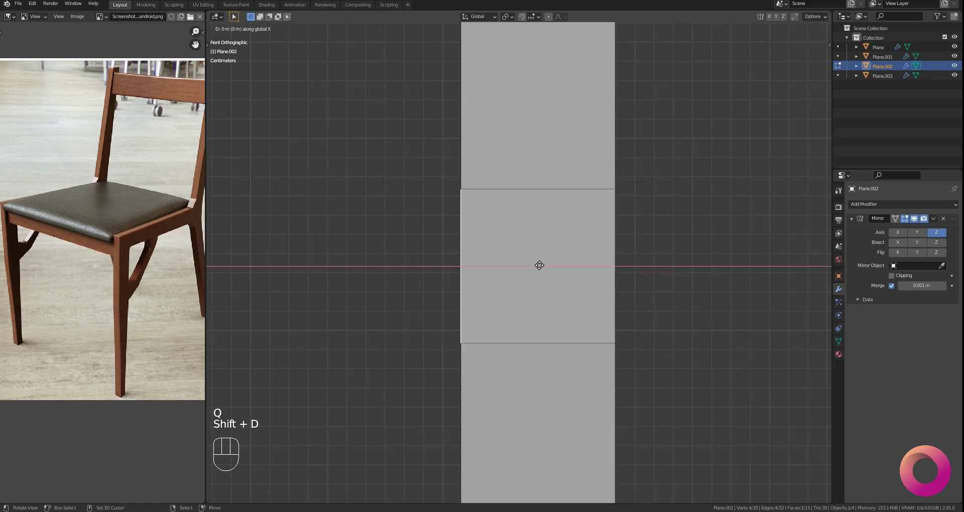
pyautogui.press('Tab')
pyautogui.click(529, 219)
pyautogui.press('z')
pyautogui.moveTo(534, 256); pyautogui.dragTo(620, 274)
pyautogui.rightClick(631, 281)
# Step: Enable clipping on the separated face's Mirror modifier and extrude the face along X toward the chair's centre
pyautogui.press('Tab')
pyautogui.click(627, 235)
pyautogui.press('q')
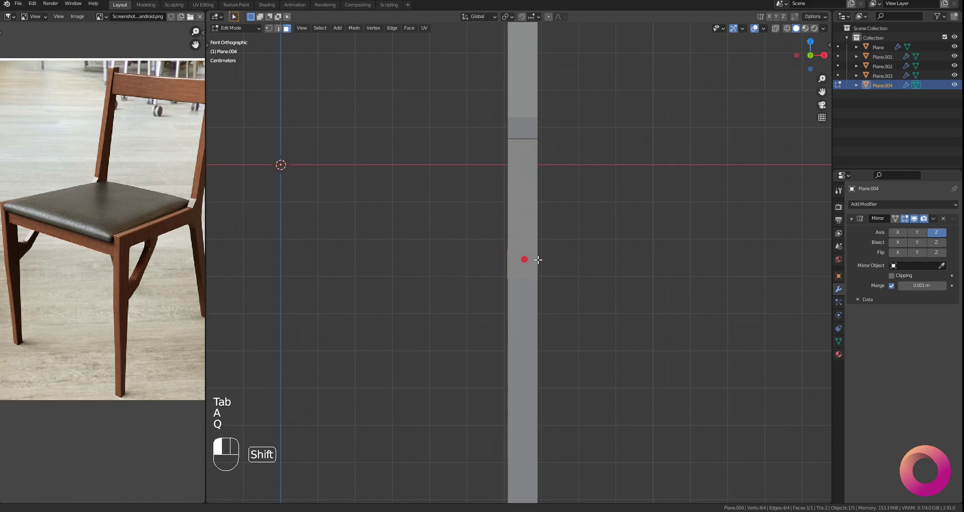
pyautogui.keyDown('shift'); pyautogui.moveTo(521, 258); pyautogui.dragTo(593, 251, button='middle'); pyautogui.keyUp('shift')
pyautogui.click(892, 275)
pyautogui.press('e')
pyautogui.press('x')
pyautogui.click(426, 254)
pyautogui.click(355, 254)
pyautogui.hotkey('ctrl', 'z')
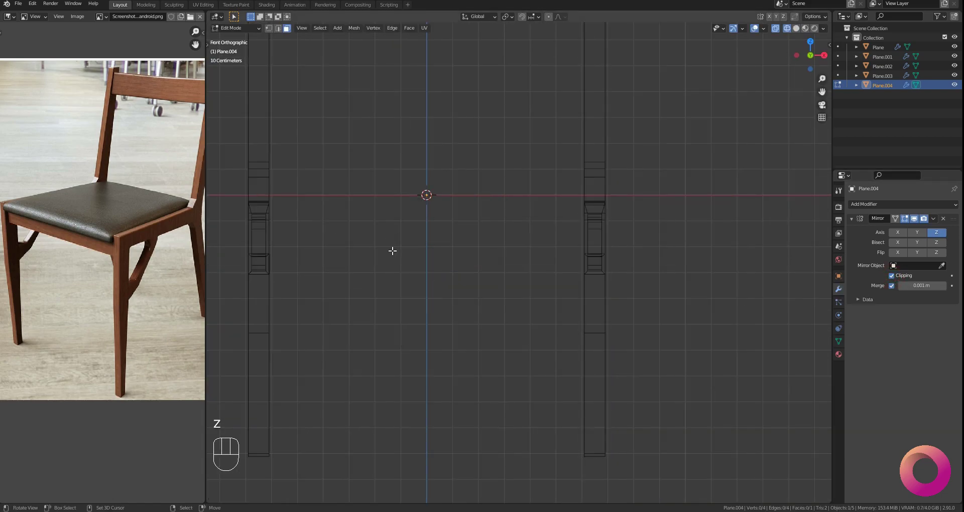
# Step: Delete the extruded front rail's inner end face and bring its open end onto the centre line
pyautogui.scroll(3, 442, 253)
pyautogui.press('x')
pyautogui.click(490, 260)
pyautogui.keyDown('shift'); pyautogui.moveTo(451, 277); pyautogui.dragTo(472, 263, button='middle'); pyautogui.keyUp('shift')
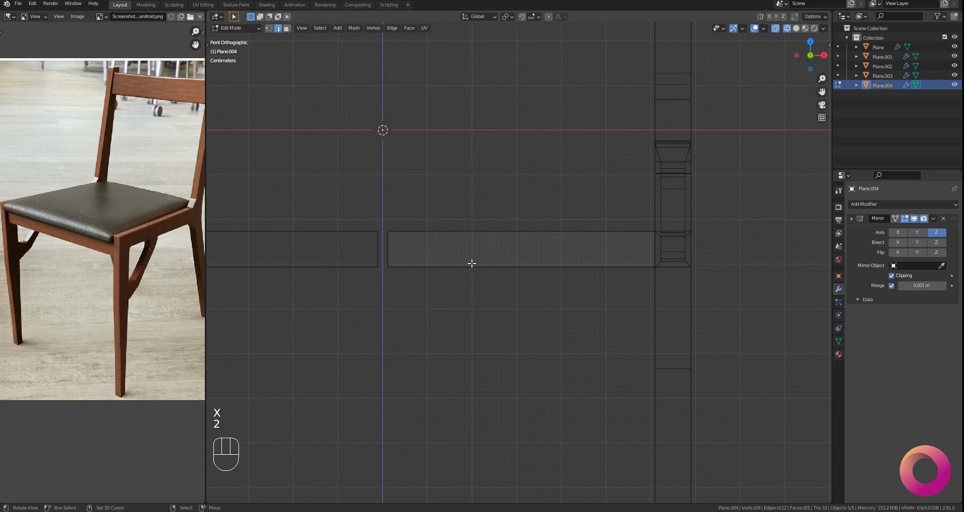
pyautogui.click(446, 247)
# Step: Select the entire front rail and raise it along Z to the height of the side rail's underside
pyautogui.press('l')
pyautogui.scroll(-1, 647, 243)
pyautogui.keyDown('shift'); pyautogui.moveTo(656, 236); pyautogui.dragTo(622, 288, button='middle'); pyautogui.keyUp('shift')
pyautogui.press('g')
pyautogui.press('z')
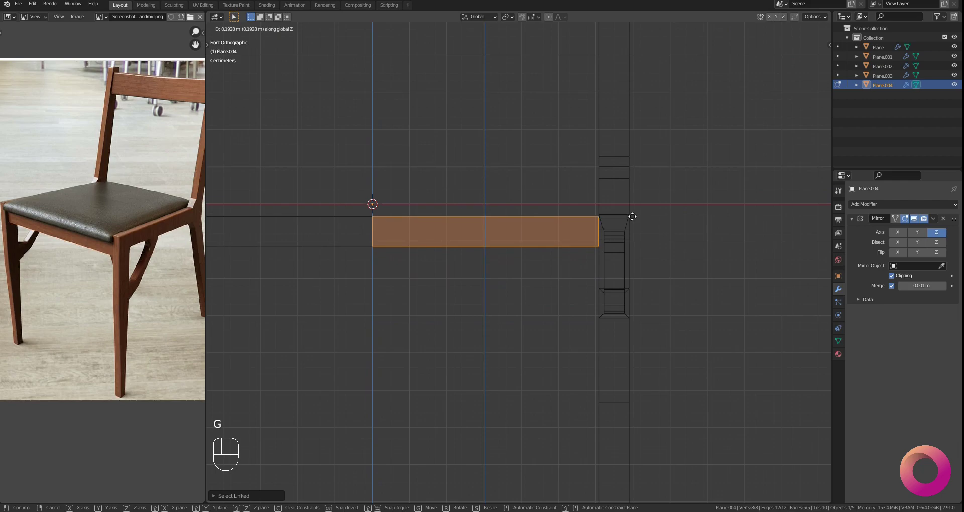
pyautogui.click(632, 216)
# Step: Check the front rail against the front leg in right view and raise it slightly along Z
pyautogui.press('q')
pyautogui.click(708, 221)
pyautogui.scroll(3, 533, 244)
pyautogui.keyDown('shift'); pyautogui.moveTo(527, 245); pyautogui.dragTo(578, 316); pyautogui.keyUp('shift')
pyautogui.scroll(5, 552, 307)
pyautogui.scroll(1, 551, 307)
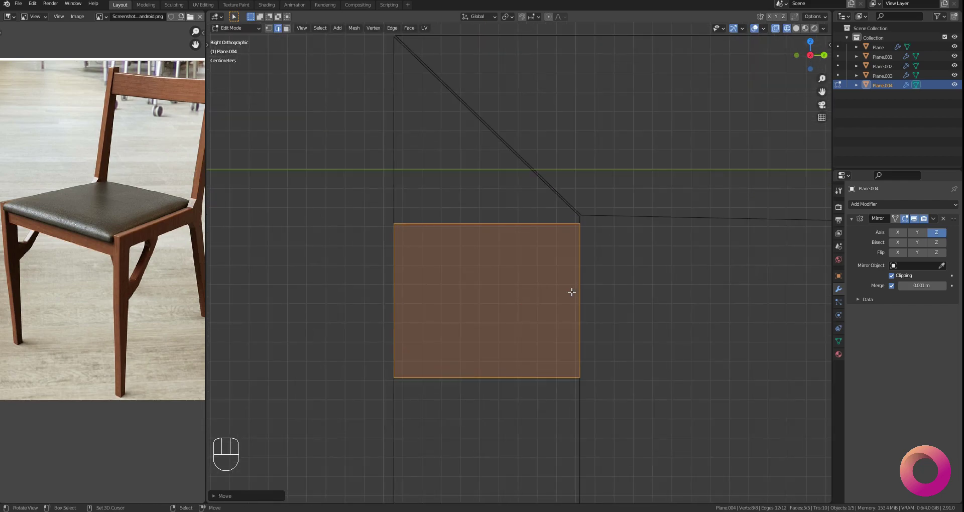
pyautogui.press('g')
pyautogui.press('y')
pyautogui.rightClick(571, 291)
pyautogui.press('g')
pyautogui.press('z')
pyautogui.click(573, 287)
# Step: Compare with the reference photo and thin the front rail by moving its rear vertices toward the front
pyautogui.scroll(3, 137, 258)
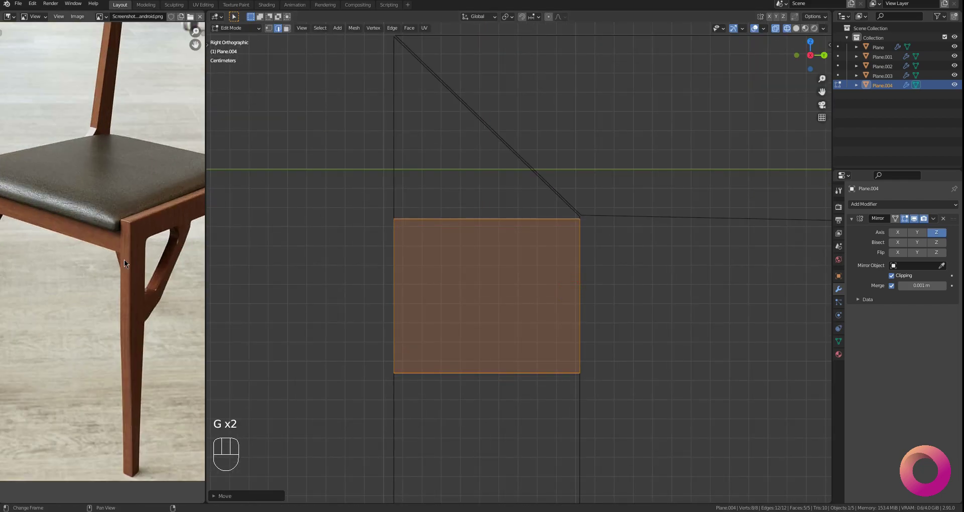
pyautogui.moveTo(137, 259); pyautogui.dragTo(155, 284, button='middle')
pyautogui.hotkey('alt', 'a')
pyautogui.press('b')
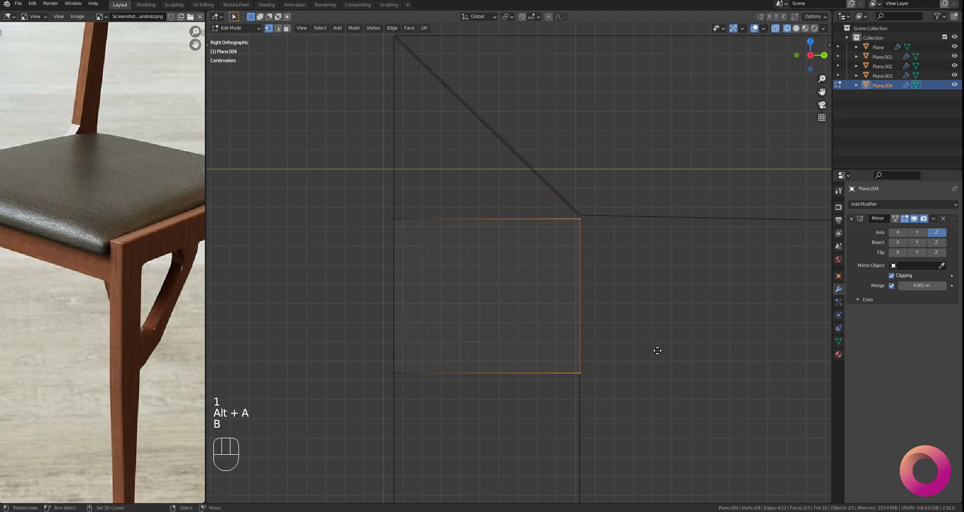
pyautogui.press('g')
pyautogui.click(548, 350)
pyautogui.scroll(1, 454, 335)
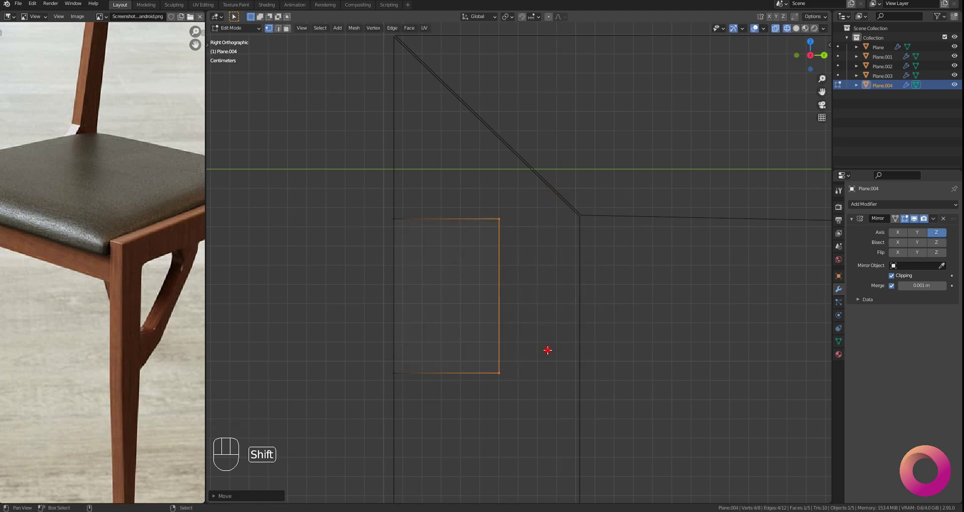
# Step: Move the front rail's front vertices back slightly along Y so they sit just behind the front leg's face
pyautogui.hotkey('alt', 'a')
pyautogui.press('b')
pyautogui.moveTo(364, 169); pyautogui.dragTo(437, 418)
pyautogui.scroll(1, 455, 325)
pyautogui.press('g')
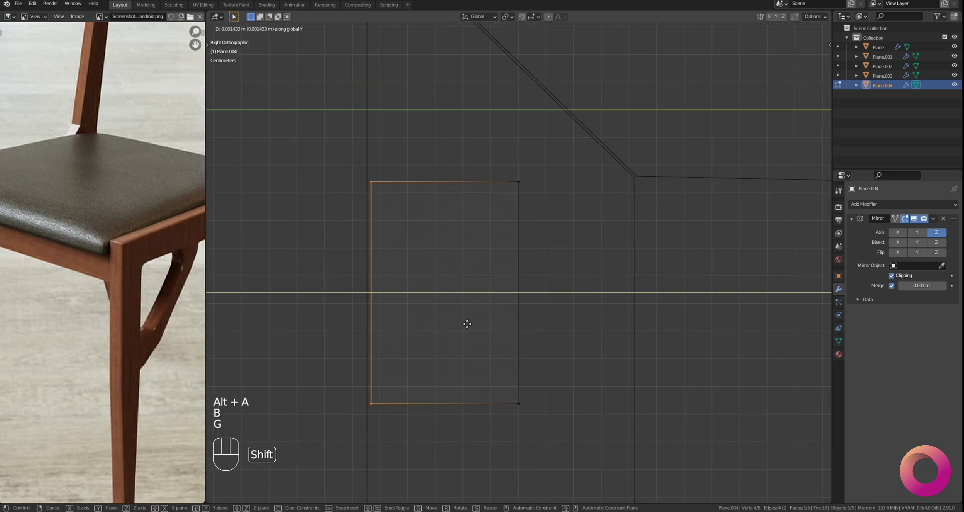
pyautogui.click(471, 328)
pyautogui.press('z')
pyautogui.moveTo(456, 342)
pyautogui.mouseDown()
pyautogui.moveTo(581, 371)
pyautogui.moveTo(505, 358)
pyautogui.mouseUp()
pyautogui.scroll(-1, 505, 358)
# Step: Leave mesh editing and examine how the front rail sits between the legs in perspective
pyautogui.press('Tab')
pyautogui.click(503, 318)
pyautogui.scroll(-2, 486, 339)
pyautogui.hotkey('ctrl', 'a')
pyautogui.click(543, 339)
pyautogui.scroll(-2, 543, 339)
pyautogui.moveTo(573, 311); pyautogui.dragTo(507, 312)
pyautogui.scroll(-3, 69, 269)
# Step: Duplicate the entire front rail within its mesh and move the copy along Y to the back legs
pyautogui.press('Tab')
pyautogui.click(526, 232)
pyautogui.press('a')
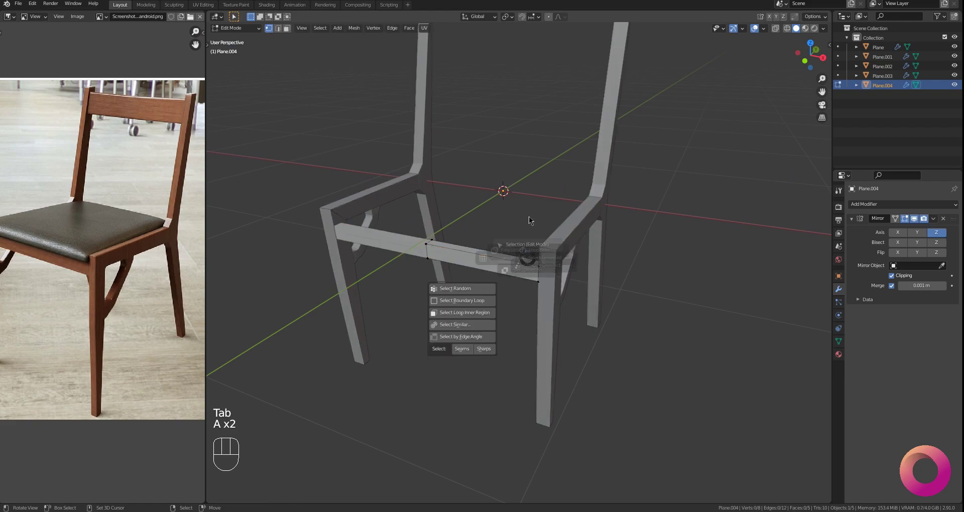
pyautogui.press('a')
pyautogui.moveTo(529, 237); pyautogui.dragTo(542, 283)
pyautogui.press('q')
pyautogui.click(571, 283)
pyautogui.click(605, 282)
pyautogui.press('g')
pyautogui.press('y')
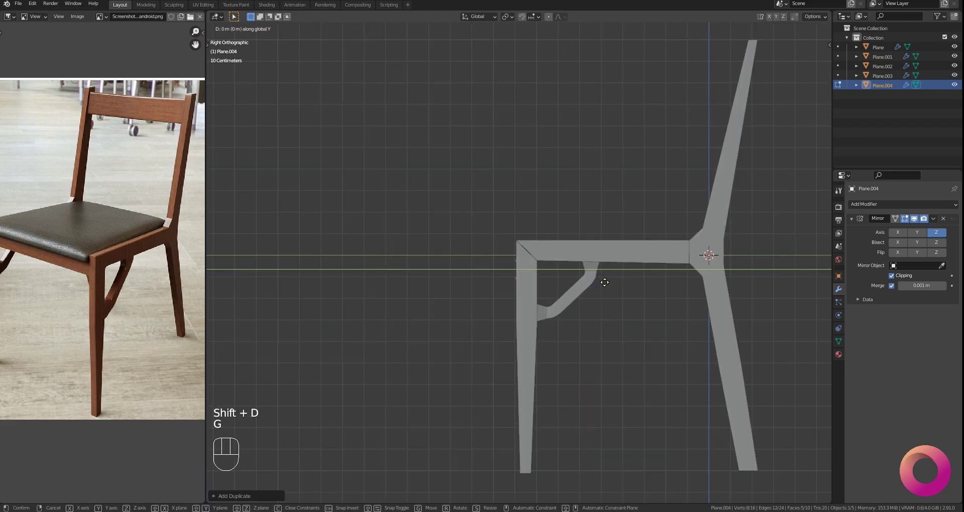
pyautogui.click(771, 289)
# Step: Fine-tune the rear rail along Y so it sits within the back leg just below the seat joint
pyautogui.scroll(5, 534, 302)
pyautogui.keyDown('shift'); pyautogui.moveTo(771, 288); pyautogui.dragTo(506, 292, button='middle'); pyautogui.keyUp('shift')
pyautogui.press('z')
pyautogui.scroll(1, 505, 293)
pyautogui.press('g')
pyautogui.press('y')
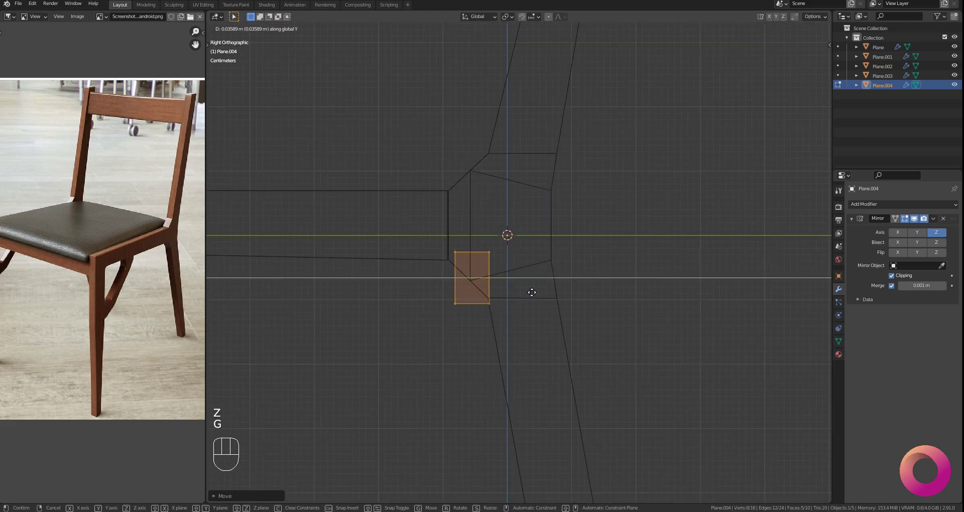
pyautogui.click(584, 293)
pyautogui.moveTo(583, 294)
pyautogui.mouseDown()
pyautogui.moveTo(573, 285)
pyautogui.moveTo(586, 309)
pyautogui.mouseUp()
pyautogui.press('z')
pyautogui.moveTo(587, 315)
pyautogui.mouseDown()
pyautogui.moveTo(560, 322)
pyautogui.moveTo(467, 308)
pyautogui.mouseUp()
pyautogui.press('q')
# Step: Duplicate the rear rail and place the copy near the top of the back leg as a backrest rail
pyautogui.press('z')
pyautogui.keyDown('shift'); pyautogui.moveTo(566, 242); pyautogui.dragTo(510, 348); pyautogui.keyUp('shift')
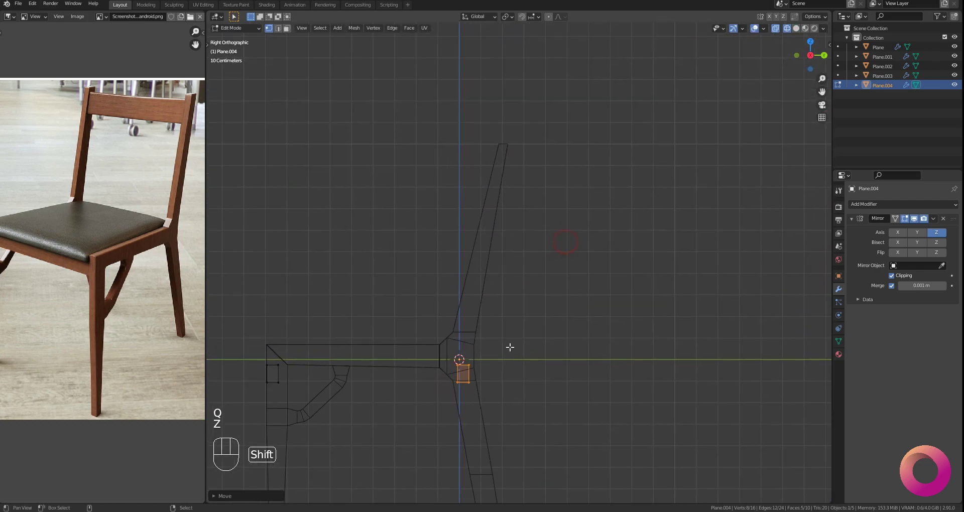
pyautogui.click(550, 132)
pyautogui.keyDown('shift'); pyautogui.moveTo(545, 168); pyautogui.dragTo(538, 254); pyautogui.keyUp('shift')
pyautogui.scroll(10, 535, 255)
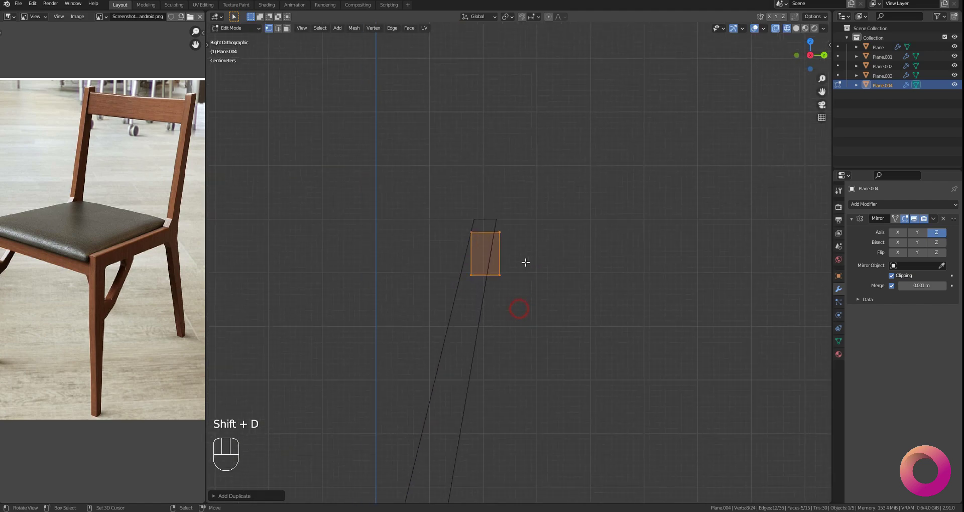
# Step: Thin the backrest rail by moving its rear vertices forward along Y
pyautogui.hotkey('alt', 'a')
pyautogui.scroll(4, 558, 291)
pyautogui.press('g')
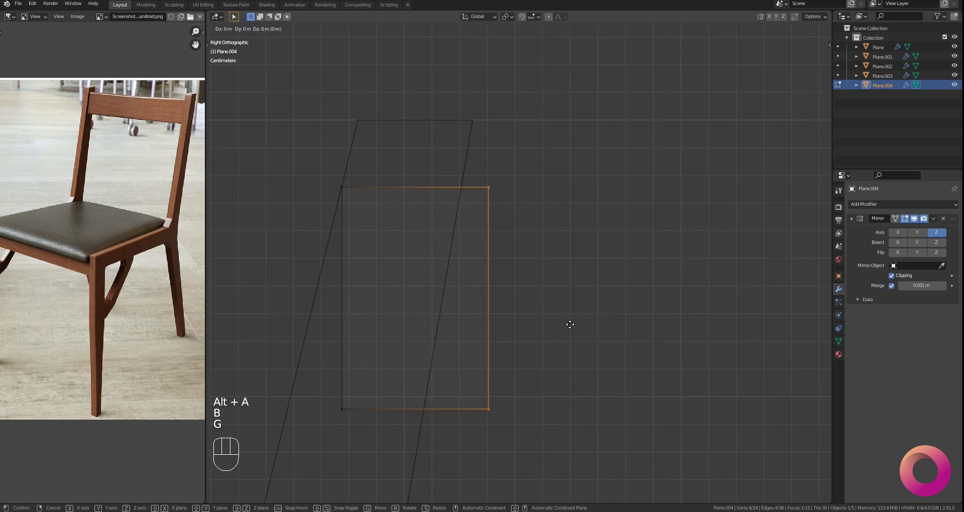
pyautogui.click(548, 321)
pyautogui.keyDown('shift'); pyautogui.moveTo(492, 305); pyautogui.dragTo(499, 315, button='middle'); pyautogui.keyUp('shift')
# Step: Select the entire backrest rail and shift it along Y to align its top with the slanted back leg
pyautogui.press('l')
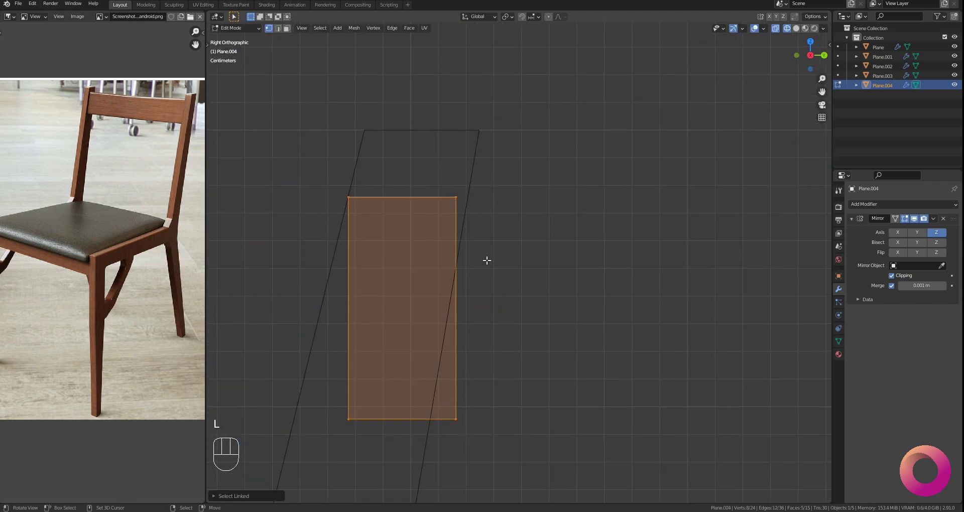
pyautogui.scroll(1, 489, 272)
pyautogui.press('g')
pyautogui.press('y')
pyautogui.click(571, 295)
pyautogui.scroll(-3, 538, 335)
# Step: Move the backrest rail's lower vertices forward along Y so the rail follows the back leg's slant
pyautogui.hotkey('alt', 'a')
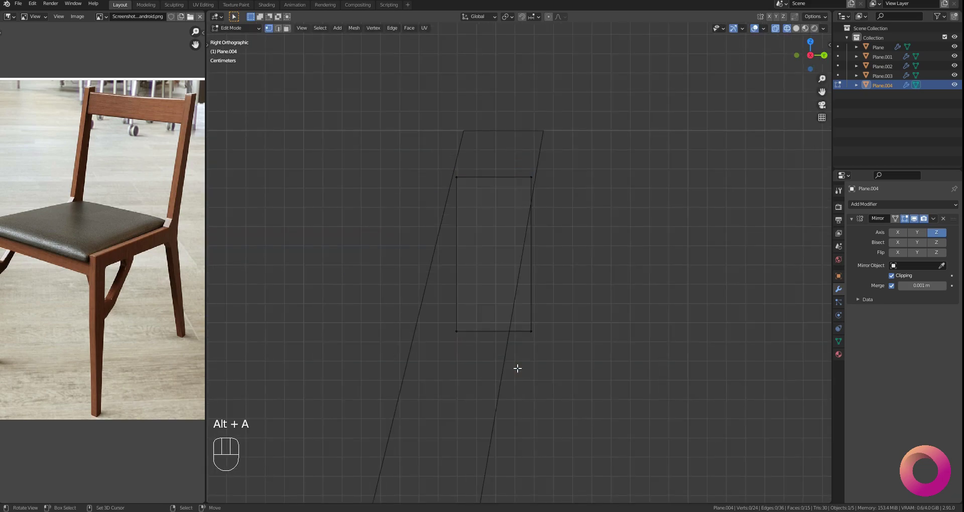
pyautogui.click(569, 375)
pyautogui.scroll(-4, 552, 380)
pyautogui.keyDown('shift'); pyautogui.moveTo(552, 381); pyautogui.dragTo(563, 268, button='middle'); pyautogui.keyUp('shift')
pyautogui.press('g')
pyautogui.scroll(-9, 535, 372)
pyautogui.press('z')
pyautogui.moveTo(527, 408)
pyautogui.mouseDown()
pyautogui.moveTo(581, 409)
pyautogui.moveTo(546, 414)
pyautogui.mouseUp()
pyautogui.scroll(-3, 546, 414)
pyautogui.moveTo(546, 414)
pyautogui.keyDown('shift'); pyautogui.mouseDown()
pyautogui.moveTo(563, 359)
pyautogui.moveTo(544, 362)
pyautogui.mouseUp(); pyautogui.keyUp('shift')
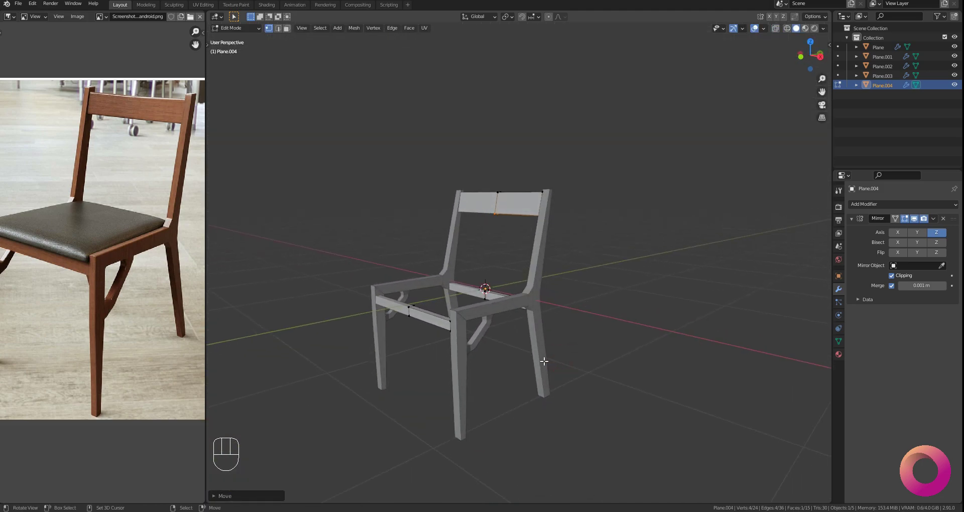
# Step: Edit the back legs and rails together and raise the leg tops with the backrest rail along Z
pyautogui.press('q')
pyautogui.press('z')
pyautogui.scroll(2, 536, 284)
pyautogui.keyDown('shift'); pyautogui.moveTo(536, 285); pyautogui.dragTo(532, 325); pyautogui.keyUp('shift')
pyautogui.scroll(2, 524, 279)
pyautogui.press('Tab')
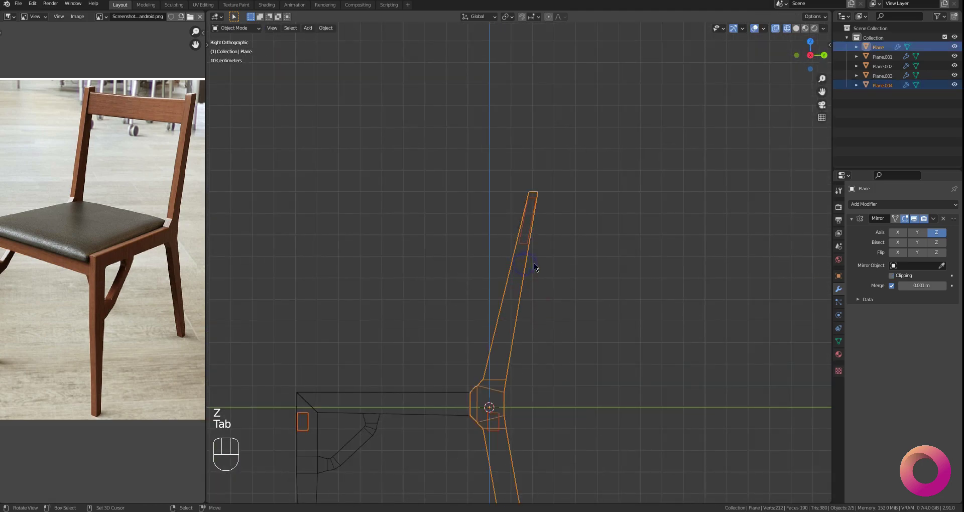
pyautogui.press('Tab')
pyautogui.press('b')
pyautogui.moveTo(469, 166); pyautogui.dragTo(568, 251)
pyautogui.press('g')
pyautogui.press('z')
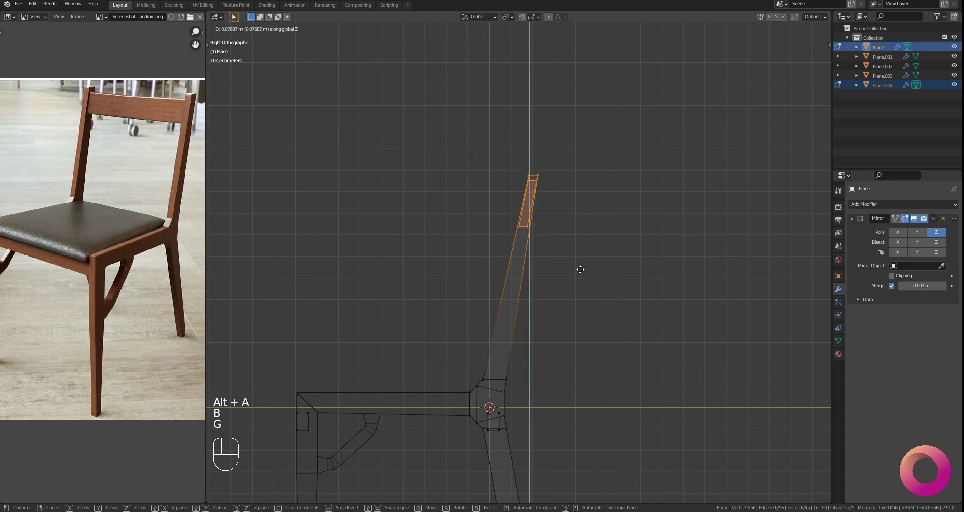
pyautogui.click(589, 233)
# Step: Lower the backrest rail's bottom edge about 0.045 m along Z in right view
pyautogui.press('z')
pyautogui.moveTo(491, 332)
pyautogui.mouseDown()
pyautogui.moveTo(589, 345)
pyautogui.moveTo(586, 336)
pyautogui.moveTo(557, 342)
pyautogui.moveTo(495, 329)
pyautogui.moveTo(547, 345)
pyautogui.mouseUp()
pyautogui.press('q')
pyautogui.press('z')
pyautogui.press('q')
pyautogui.press('z')
pyautogui.keyDown('shift'); pyautogui.moveTo(513, 285); pyautogui.dragTo(513, 371); pyautogui.keyUp('shift')
pyautogui.scroll(5, 556, 308)
pyautogui.keyDown('shift'); pyautogui.moveTo(556, 308); pyautogui.dragTo(507, 297); pyautogui.keyUp('shift')
pyautogui.scroll(3, 495, 312)
pyautogui.hotkey('alt', 'a')
pyautogui.press('b')
pyautogui.moveTo(402, 329); pyautogui.dragTo(555, 342)
pyautogui.press('g')
pyautogui.press('z')
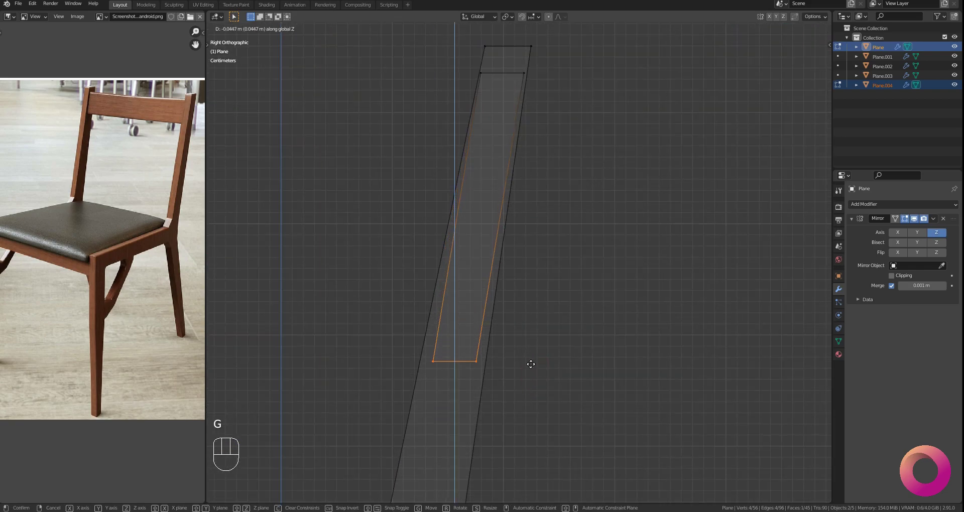
pyautogui.click(531, 366)
# Step: Widen the backrest rail's bottom edge and shift it slightly forward along Y to centre it in the leg
pyautogui.press('s')
pyautogui.click(562, 365)
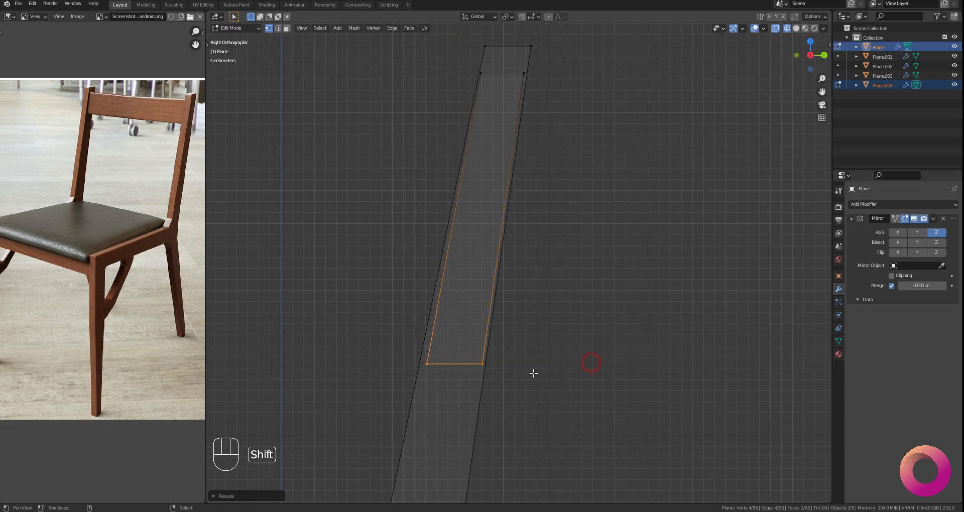
pyautogui.scroll(3, 537, 354)
pyautogui.press('g')
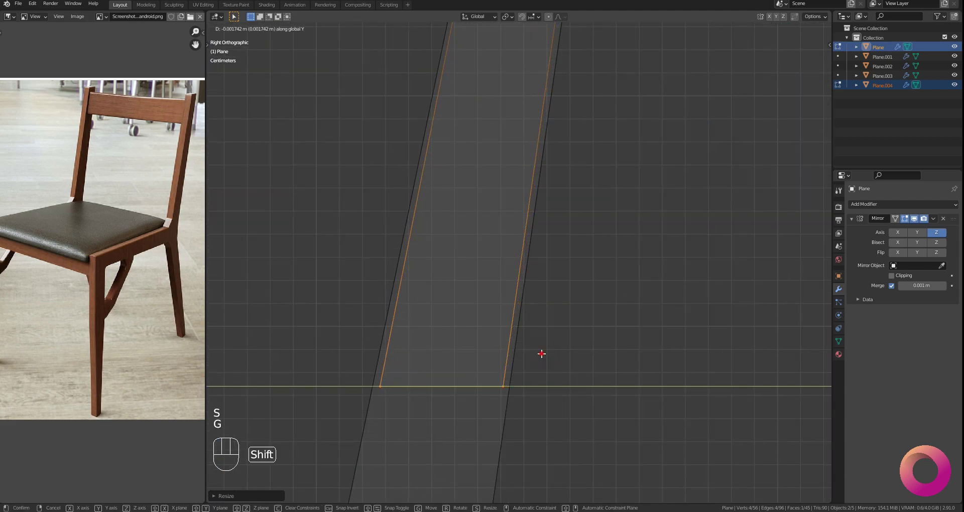
pyautogui.click(542, 354)
# Step: Scale the backrest rail's top edge along Y and adjust its position to fit within the back leg's thickness
pyautogui.scroll(-2, 542, 326)
pyautogui.keyDown('shift'); pyautogui.moveTo(544, 95); pyautogui.dragTo(510, 303, button='middle'); pyautogui.keyUp('shift')
pyautogui.hotkey('alt', 'a')
pyautogui.press('b')
pyautogui.moveTo(433, 209); pyautogui.dragTo(545, 239)
pyautogui.scroll(4, 554, 301)
pyautogui.press('s')
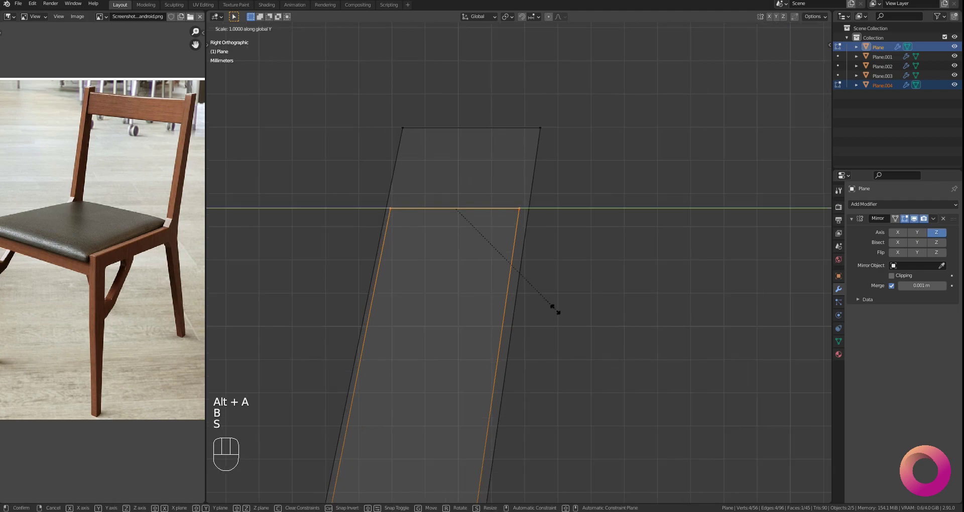
pyautogui.click(547, 307)
pyautogui.click(550, 307)
pyautogui.scroll(-5, 527, 331)
pyautogui.moveTo(525, 359)
pyautogui.keyDown('shift'); pyautogui.mouseDown()
pyautogui.moveTo(536, 246)
pyautogui.moveTo(525, 354)
pyautogui.mouseUp(); pyautogui.keyUp('shift')
pyautogui.scroll(4, 526, 354)
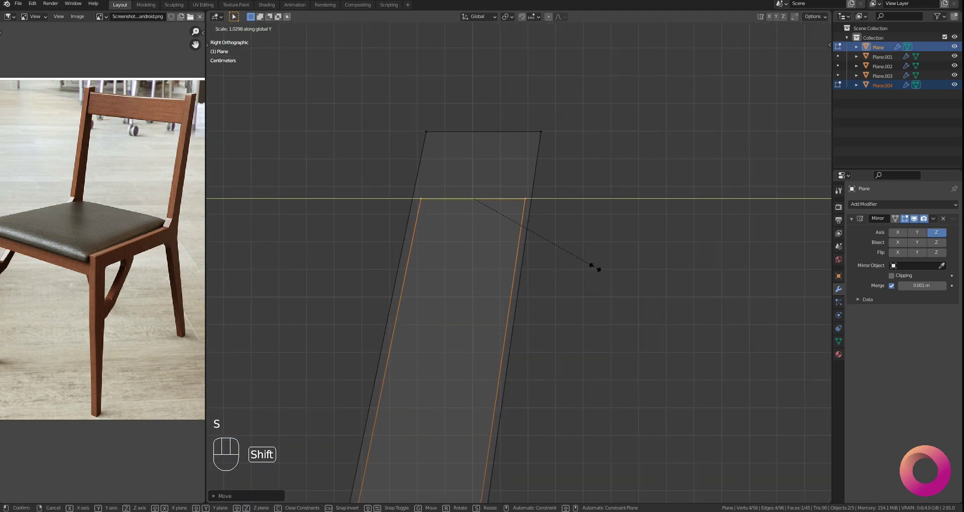
# Step: Move the entire backrest rail down about 0.05 m along the slant of the back leg
pyautogui.scroll(-6, 492, 298)
pyautogui.keyDown('shift'); pyautogui.moveTo(454, 447); pyautogui.dragTo(551, 219); pyautogui.keyUp('shift')
pyautogui.scroll(-2, 455, 280)
pyautogui.press('z')
pyautogui.press('q')
pyautogui.press('z')
pyautogui.scroll(3, 496, 262)
pyautogui.scroll(-1, 532, 226)
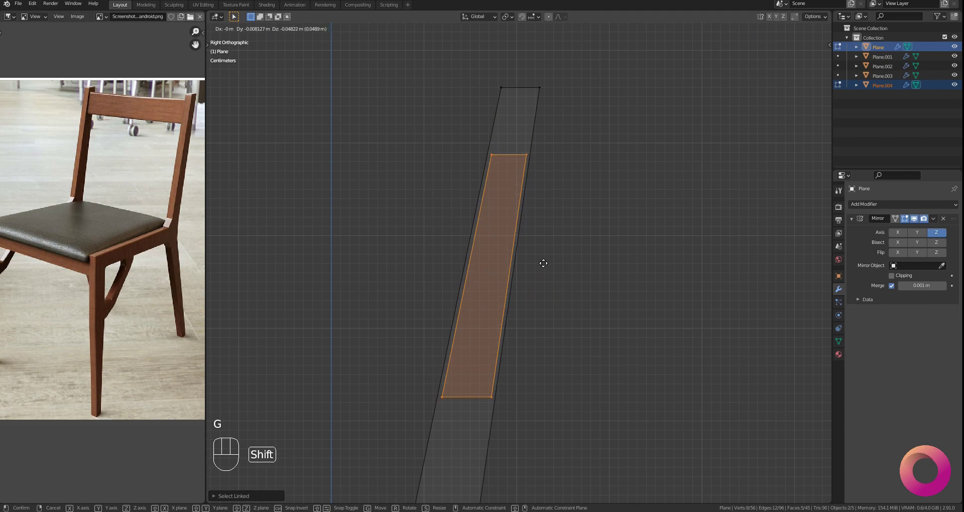
pyautogui.moveTo(528, 251); pyautogui.dragTo(502, 251, button='middle')
# Step: Return to object mode, deselect everything and compare the chair's proportions with the reference photo
pyautogui.press('z')
pyautogui.press('Tab')
pyautogui.click(513, 250)
pyautogui.hotkey('alt', 'a')
pyautogui.scroll(2, 508, 237)
pyautogui.scroll(-2, 100, 241)
pyautogui.moveTo(555, 270); pyautogui.dragTo(577, 255, button='middle')
# Step: Edit all chair parts together in front view and narrow the chair by moving the leg-side vertices inward along X
pyautogui.press('KP_1')
pyautogui.press('Tab')
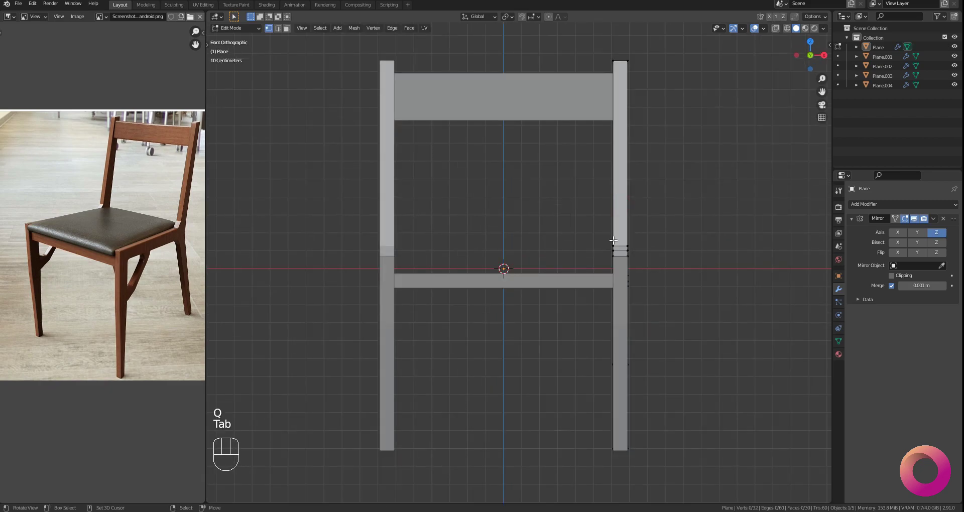
pyautogui.scroll(-2, 614, 241)
pyautogui.hotkey('alt', 'a')
pyautogui.press('Tab')
pyautogui.press('a')
pyautogui.press('Tab')
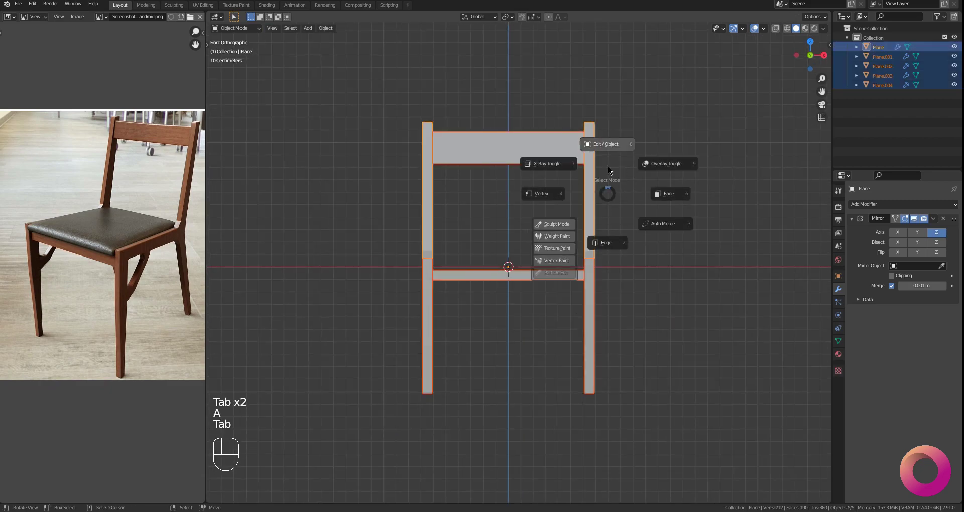
pyautogui.press('z')
pyautogui.hotkey('alt', 'a')
pyautogui.press('b')
pyautogui.moveTo(570, 93); pyautogui.dragTo(661, 405)
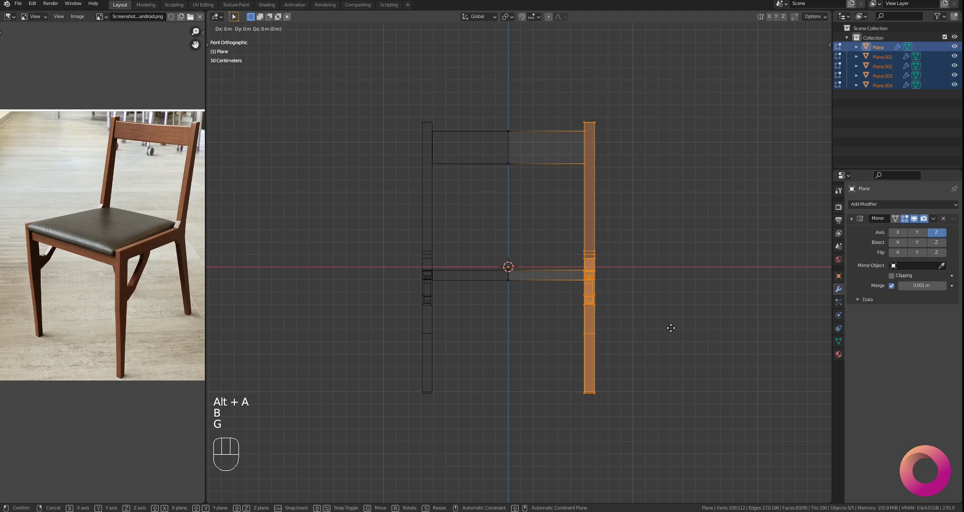
pyautogui.click(601, 320)
# Step: Raise the backrest rail's bottom edge along the back leg's slant to reduce the rail's height
pyautogui.scroll(4, 521, 317)
pyautogui.hotkey('alt', 'a')
pyautogui.press('b')
pyautogui.moveTo(512, 196); pyautogui.dragTo(603, 314)
pyautogui.press('g')
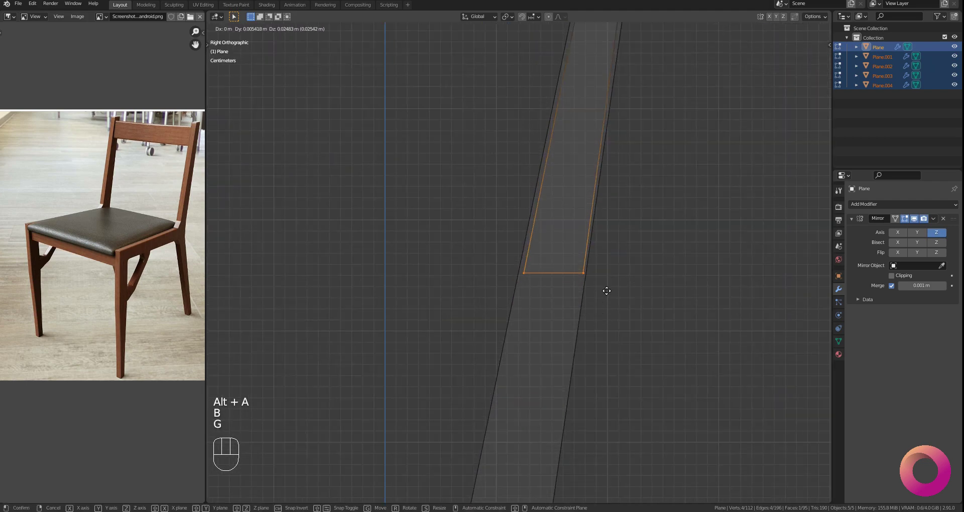
pyautogui.click(606, 280)
# Step: Leave mesh editing and examine the complete chair frame against the reference photo
pyautogui.press('z')
pyautogui.moveTo(528, 308)
pyautogui.mouseDown(button='middle')
pyautogui.moveTo(499, 319)
pyautogui.moveTo(564, 330)
pyautogui.moveTo(527, 308)
pyautogui.moveTo(607, 303)
pyautogui.moveTo(527, 311)
pyautogui.mouseUp(button='middle')
pyautogui.scroll(-2, 552, 342)
pyautogui.press('Tab')
pyautogui.scroll(2, 545, 356)
pyautogui.hotkey('alt', 'a')
pyautogui.scroll(1, 527, 312)
pyautogui.scroll(1, 123, 281)
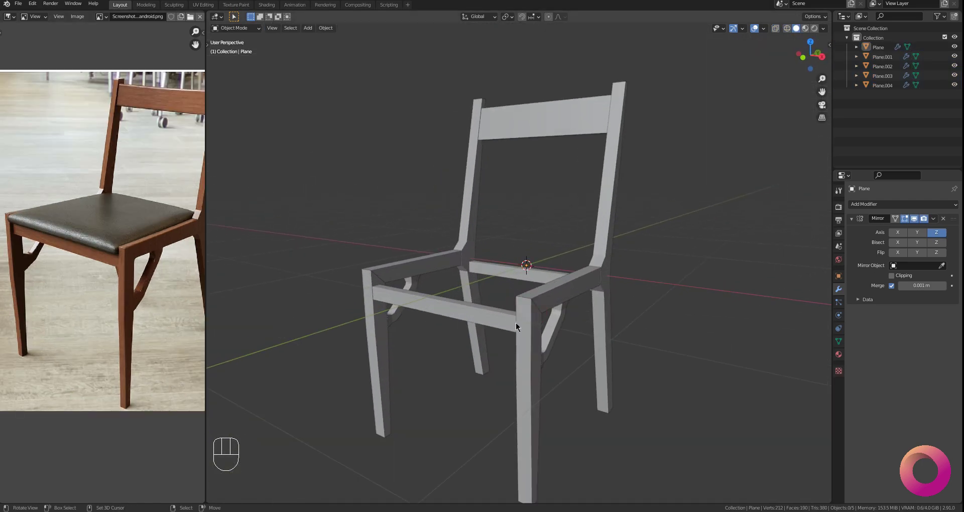
# Step: Add a plane for the seat, scale it to fit between the side rails and move it forward along Y
pyautogui.press('q')
pyautogui.hotkey('shift', 'a')
pyautogui.click(578, 235)
pyautogui.press('q')
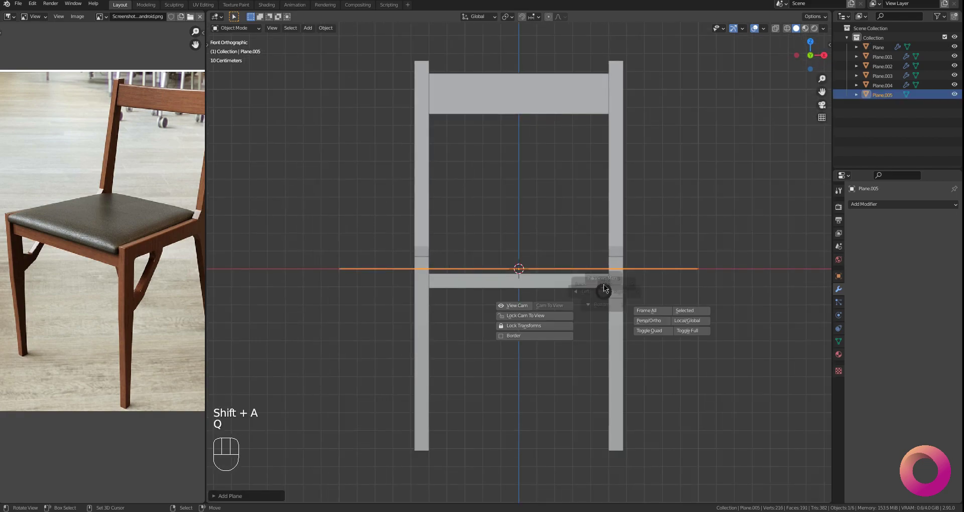
pyautogui.click(610, 291)
pyautogui.press('s')
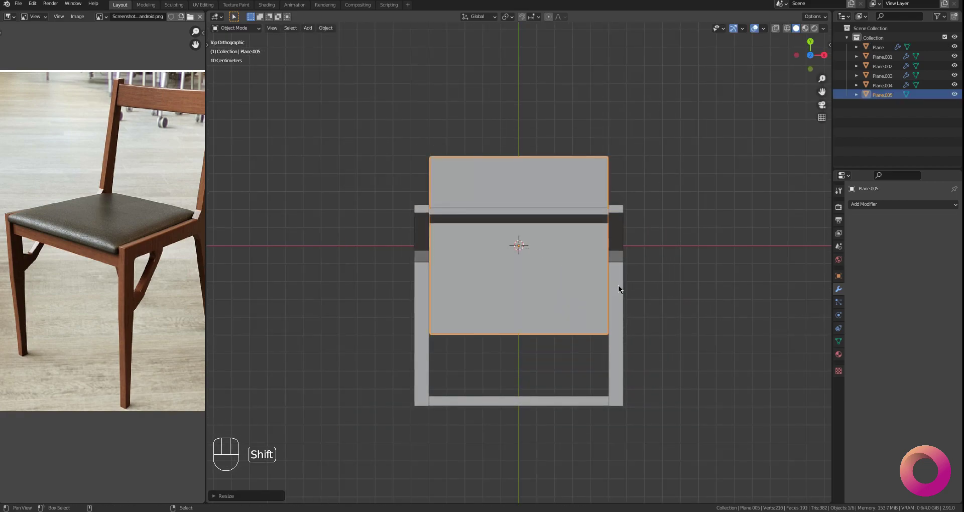
pyautogui.press('g')
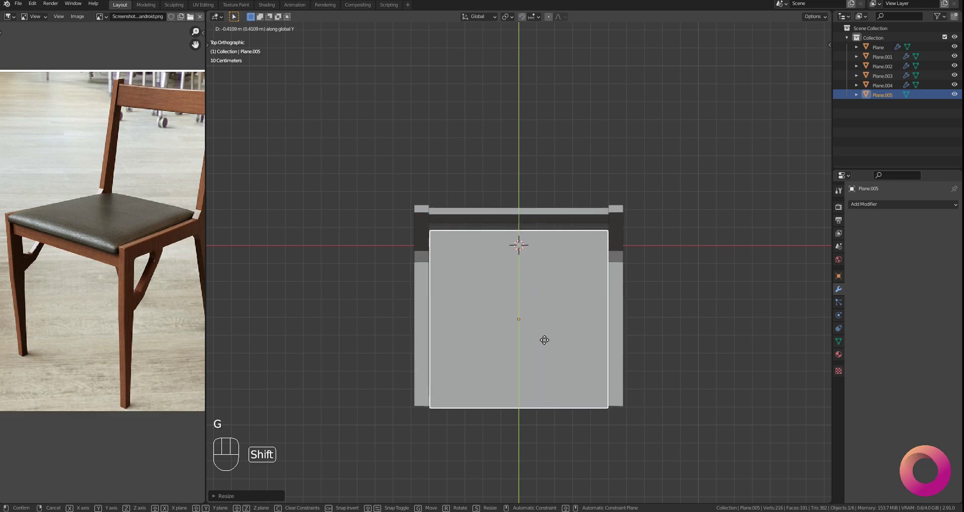
pyautogui.click(545, 340)
# Step: In side view, lower the seat plane's mesh toward the underside of the side rail and extrude it upward into a slab
pyautogui.moveTo(644, 387); pyautogui.dragTo(648, 370, button='middle')
pyautogui.press('q')
pyautogui.keyDown('shift'); pyautogui.moveTo(546, 340); pyautogui.dragTo(625, 325, button='middle'); pyautogui.keyUp('shift')
pyautogui.scroll(3, 577, 322)
pyautogui.press('Tab')
pyautogui.press('z')
pyautogui.click(528, 254)
pyautogui.scroll(4, 578, 315)
pyautogui.scroll(3, 493, 312)
pyautogui.press('g')
pyautogui.click(553, 328)
pyautogui.scroll(-1, 566, 334)
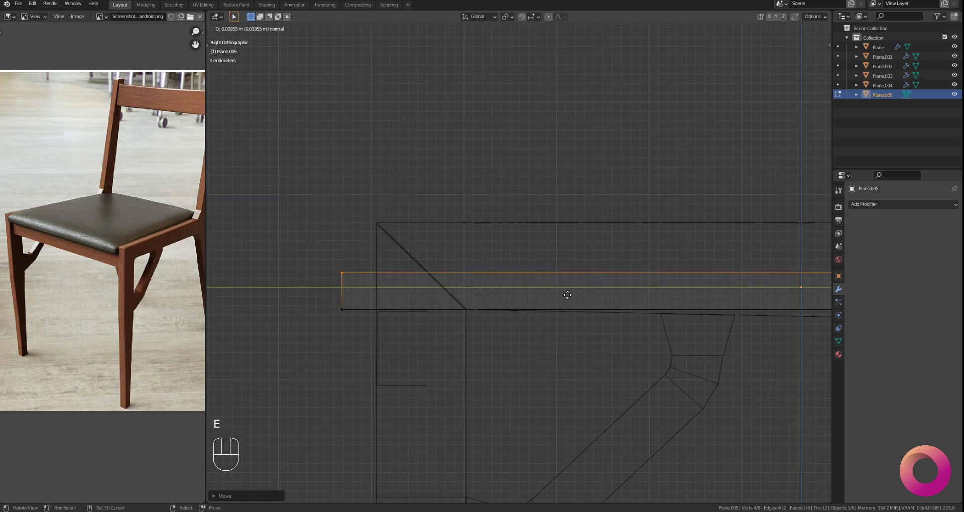
pyautogui.click(566, 219)
# Step: Check the seat slab within the frame, return to object mode and flatten the slab along Z
pyautogui.scroll(-5, 495, 302)
pyautogui.press('z')
pyautogui.moveTo(545, 302)
pyautogui.mouseDown()
pyautogui.moveTo(567, 336)
pyautogui.moveTo(480, 319)
pyautogui.moveTo(585, 323)
pyautogui.moveTo(549, 290)
pyautogui.moveTo(468, 314)
pyautogui.mouseUp()
pyautogui.scroll(-3, 586, 323)
pyautogui.scroll(3, 585, 323)
pyautogui.press('q')
pyautogui.press('z')
pyautogui.scroll(2, 530, 301)
pyautogui.scroll(-2, 527, 300)
pyautogui.press('Tab')
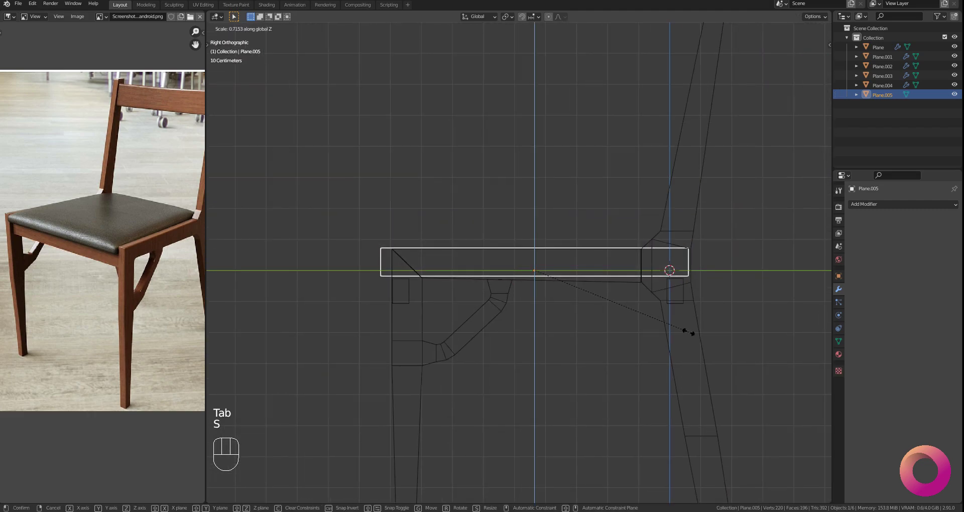
pyautogui.scroll(2, 508, 303)
# Step: Box-select the seat slab's vertices along its length in side view and move them vertically to adjust its fit
pyautogui.press('Tab')
pyautogui.rightClick(367, 303)
pyautogui.rightClick(358, 300)
pyautogui.keyDown('shift'); pyautogui.moveTo(646, 323); pyautogui.dragTo(621, 311); pyautogui.keyUp('shift')
pyautogui.press('Tab')
pyautogui.click(620, 282)
pyautogui.hotkey('alt', 'a')
pyautogui.press('b')
pyautogui.moveTo(261, 237); pyautogui.dragTo(781, 327)
pyautogui.keyDown('shift'); pyautogui.moveTo(457, 348); pyautogui.dragTo(622, 362); pyautogui.keyUp('shift')
pyautogui.scroll(4, 622, 362)
pyautogui.press('g')
pyautogui.press('z')
pyautogui.press('z')
pyautogui.moveTo(523, 355); pyautogui.dragTo(584, 353)
pyautogui.press('Tab')
# Step: Scale the whole seat slab thinner along Z and raise it slightly above the side rails
pyautogui.click(592, 316)
pyautogui.hotkey('alt', 'a')
pyautogui.rightClick(599, 282)
pyautogui.press('s')
pyautogui.press('z')
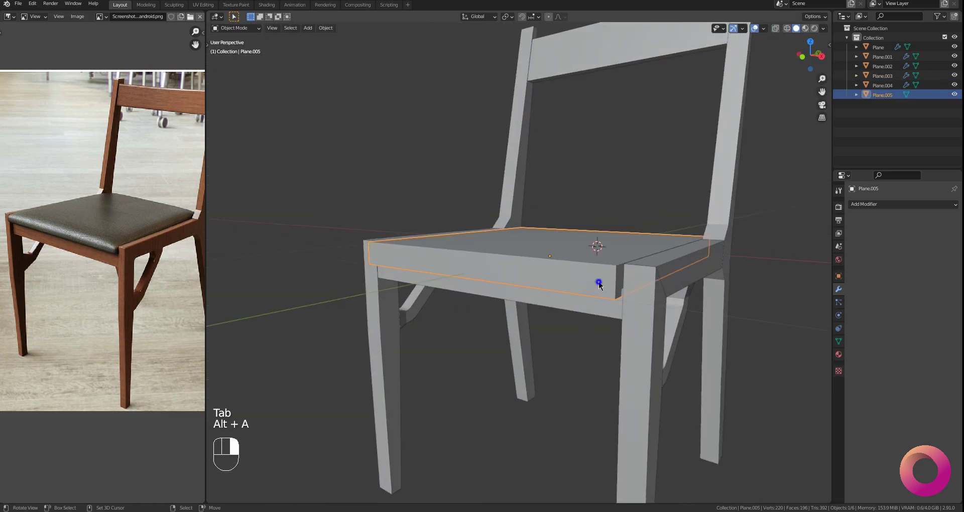
pyautogui.click(673, 338)
pyautogui.scroll(2, 665, 338)
pyautogui.press('g')
pyautogui.press('z')
pyautogui.click(666, 332)
pyautogui.press('q')
pyautogui.press('z')
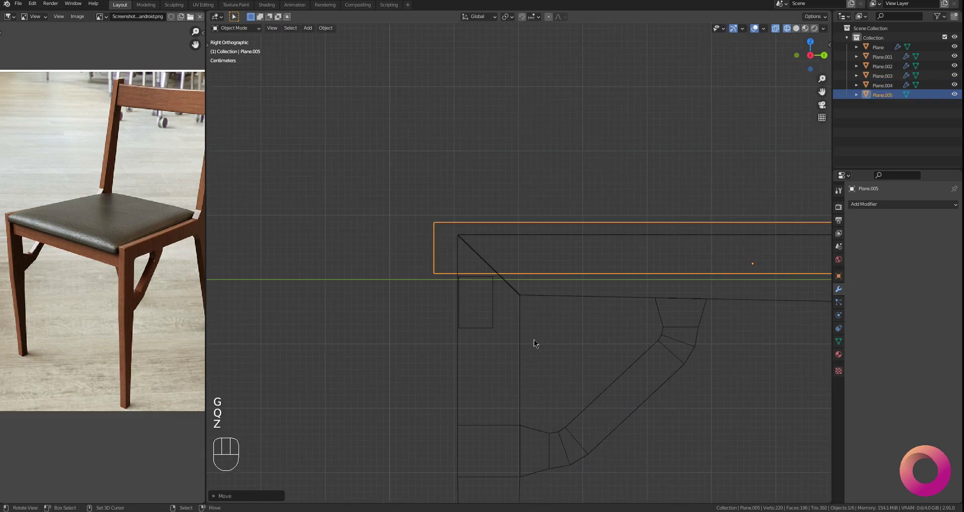
pyautogui.scroll(4, 534, 340)
pyautogui.press('g')
pyautogui.scroll(-8, 509, 356)
pyautogui.press('z')
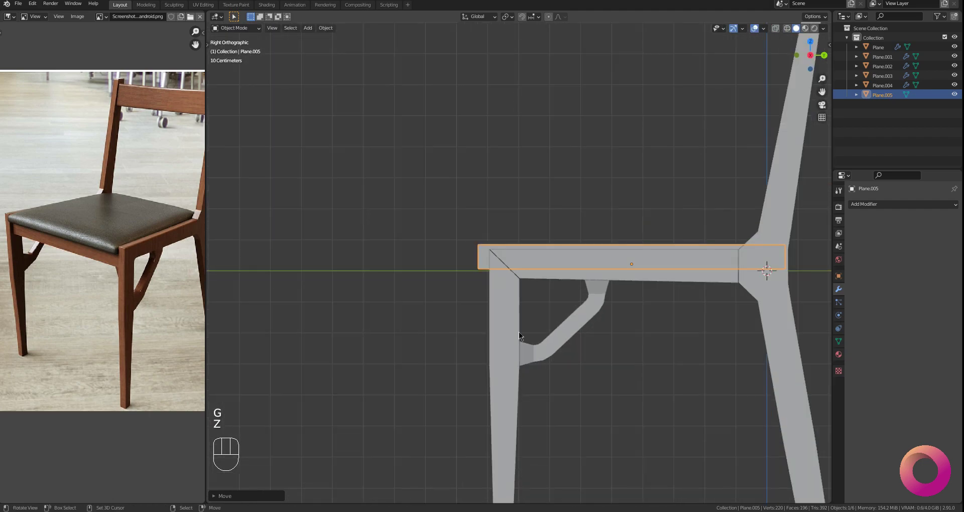
pyautogui.moveTo(523, 326); pyautogui.dragTo(597, 347)
# Step: Edit the seat slab and add three evenly spaced loop cuts running from front to back
pyautogui.press('q')
pyautogui.scroll(3, 173, 279)
pyautogui.moveTo(79, 239); pyautogui.dragTo(101, 308, button='middle')
pyautogui.press('Tab')
pyautogui.scroll(-4, 523, 261)
pyautogui.moveTo(526, 259); pyautogui.dragTo(521, 280)
pyautogui.scroll(2, 520, 281)
pyautogui.hotkey('ctrl', 'r')
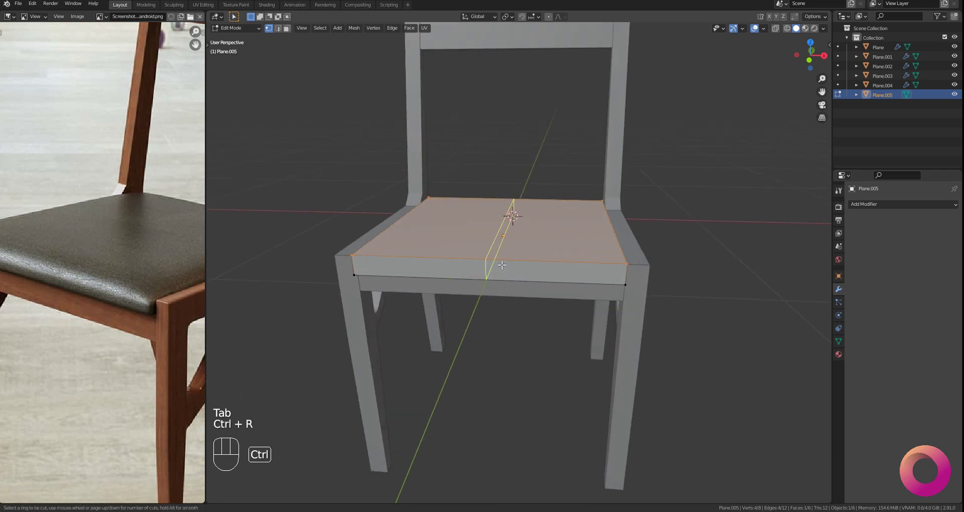
pyautogui.moveTo(597, 293); pyautogui.dragTo(571, 299, button='middle')
# Step: Lower the seat's outer top edge beside the side rail along Z to slope the surface
pyautogui.press('2')
pyautogui.click(636, 267)
pyautogui.moveTo(636, 266); pyautogui.dragTo(654, 297, button='middle')
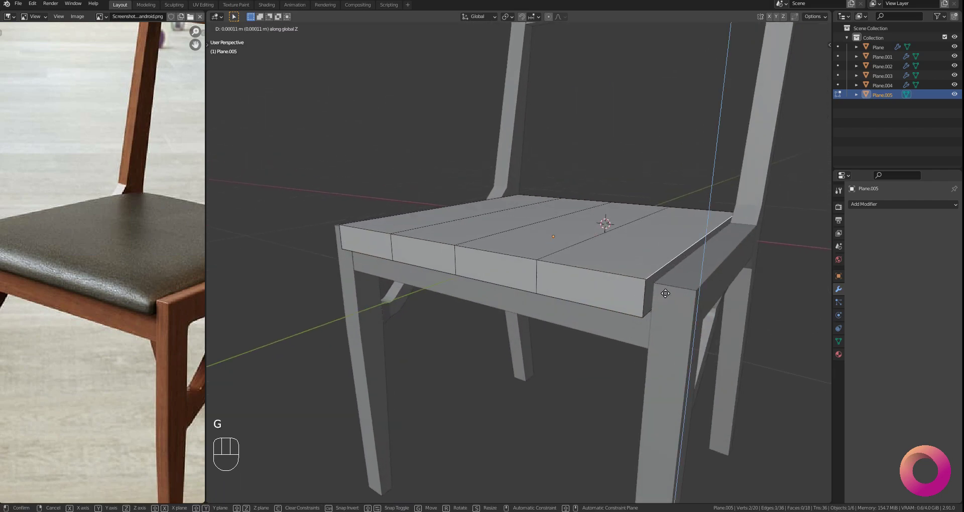
pyautogui.press('q')
pyautogui.moveTo(660, 308); pyautogui.dragTo(549, 351)
# Step: Add a horizontal loop cut around the seat's sides at about mid-thickness
pyautogui.hotkey('ctrl', 'r')
pyautogui.click(551, 326)
pyautogui.moveTo(551, 326); pyautogui.dragTo(522, 307, button='middle')
pyautogui.hotkey('alt', 'a')
# Step: In front view, box-select the unsloped half of the seat mesh and delete it
pyautogui.press('q')
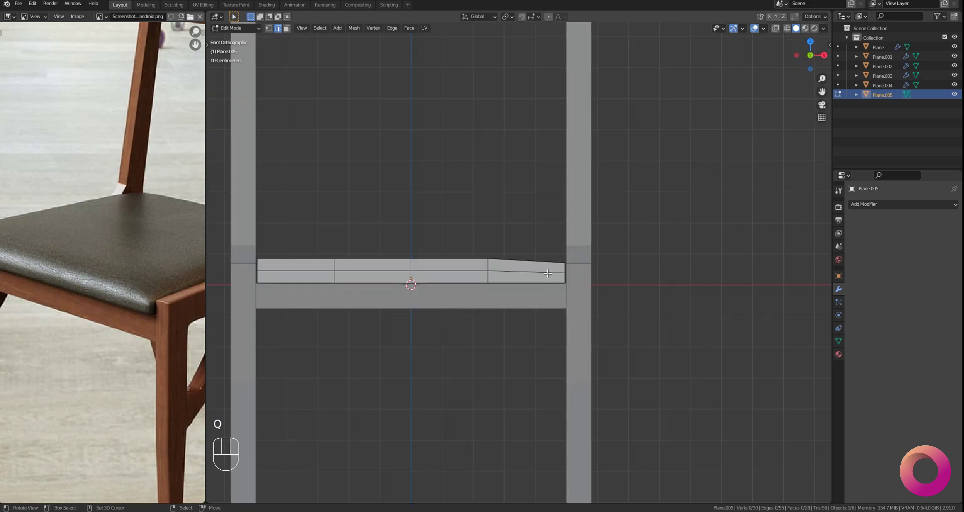
pyautogui.keyDown('shift'); pyautogui.moveTo(435, 284); pyautogui.dragTo(504, 286); pyautogui.keyUp('shift')
pyautogui.scroll(-1, 503, 286)
pyautogui.press('z')
pyautogui.hotkey('alt', 'a')
pyautogui.press('b')
pyautogui.moveTo(311, 207); pyautogui.dragTo(444, 335)
pyautogui.press('x')
pyautogui.click(381, 337)
# Step: Add a Mirror modifier on the X axis to complete the seat and return to object mode
pyautogui.click(906, 207)
pyautogui.click(793, 300)
pyautogui.press('z')
pyautogui.moveTo(604, 299); pyautogui.dragTo(550, 334)
pyautogui.press('Tab')
pyautogui.scroll(-3, 570, 284)
pyautogui.moveTo(573, 296); pyautogui.dragTo(600, 299)
pyautogui.keyDown('shift'); pyautogui.moveTo(608, 283); pyautogui.dragTo(526, 273); pyautogui.keyUp('shift')
pyautogui.scroll(2, 526, 273)
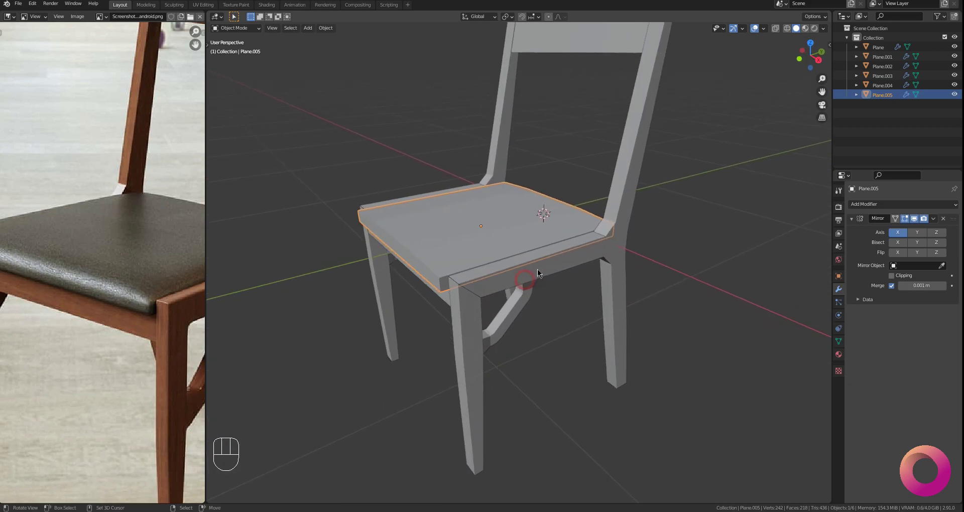
# Step: Bevel the seat object with the Fast Carve add-on using a width of 0.01 m and three segments
pyautogui.press('n')
pyautogui.click(829, 146)
pyautogui.click(774, 193)
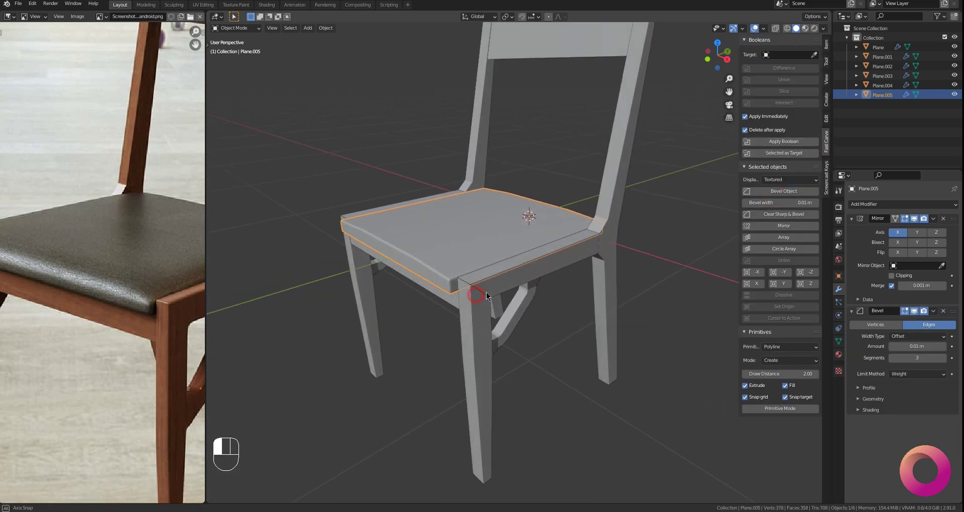
pyautogui.scroll(5, 486, 294)
pyautogui.moveTo(492, 284); pyautogui.dragTo(498, 276, button='middle')
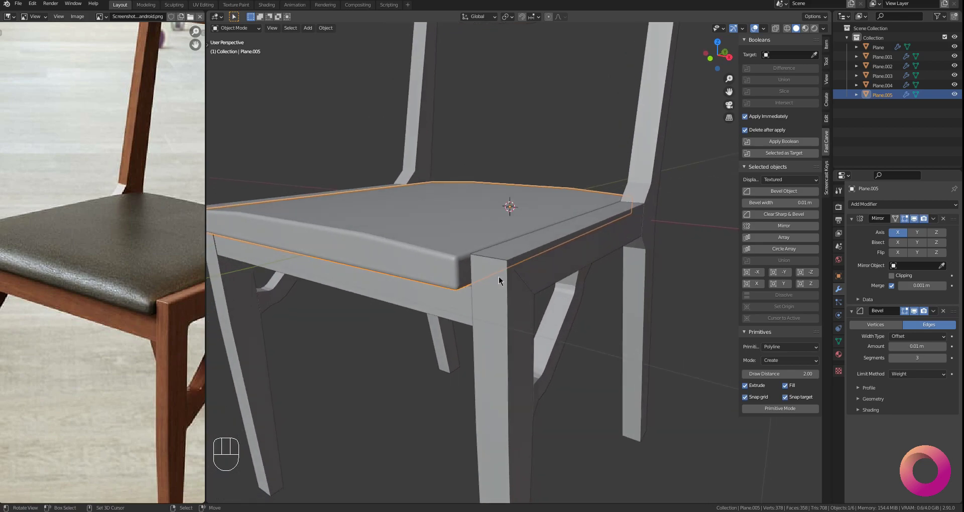
# Step: Try a 0.1 m seat bevel, set the width to 0.05 m and reduce the bevel segments to 1
pyautogui.keyDown('shift'); pyautogui.scroll(-1, 499, 276); pyautogui.keyUp('shift')
pyautogui.press('Return')
pyautogui.click(792, 204)
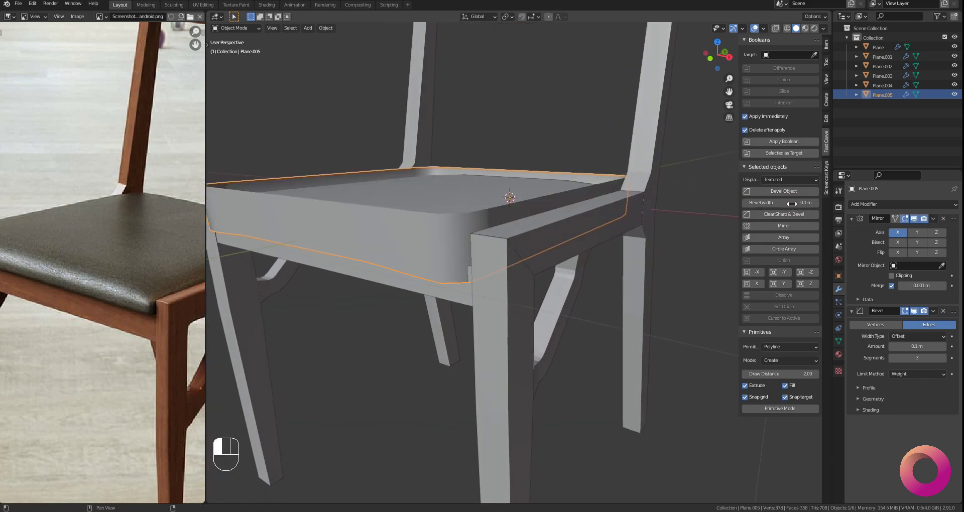
pyautogui.write('.05')
pyautogui.press('Return')
pyautogui.moveTo(472, 242); pyautogui.dragTo(510, 254, button='middle')
pyautogui.moveTo(511, 251); pyautogui.dragTo(528, 248)
pyautogui.click(892, 358)
pyautogui.click(892, 359)
pyautogui.moveTo(597, 262); pyautogui.dragTo(527, 259)
pyautogui.scroll(2, 527, 258)
# Step: Try seat bevel widths of 0.01 m and 0.03 m and settle on 0.025 m
pyautogui.click(788, 203)
pyautogui.write('.0')
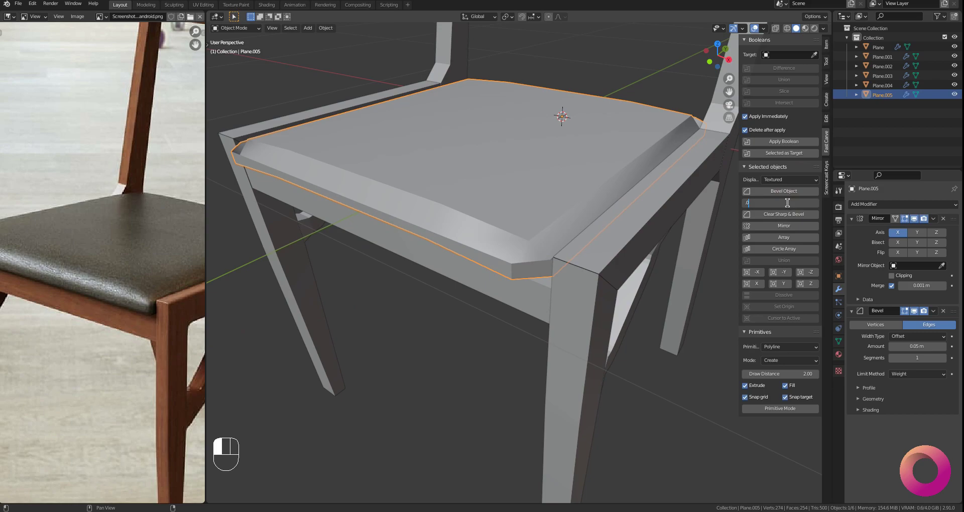
pyautogui.write('1')
pyautogui.press('Return')
pyautogui.write('3')
pyautogui.press('Return')
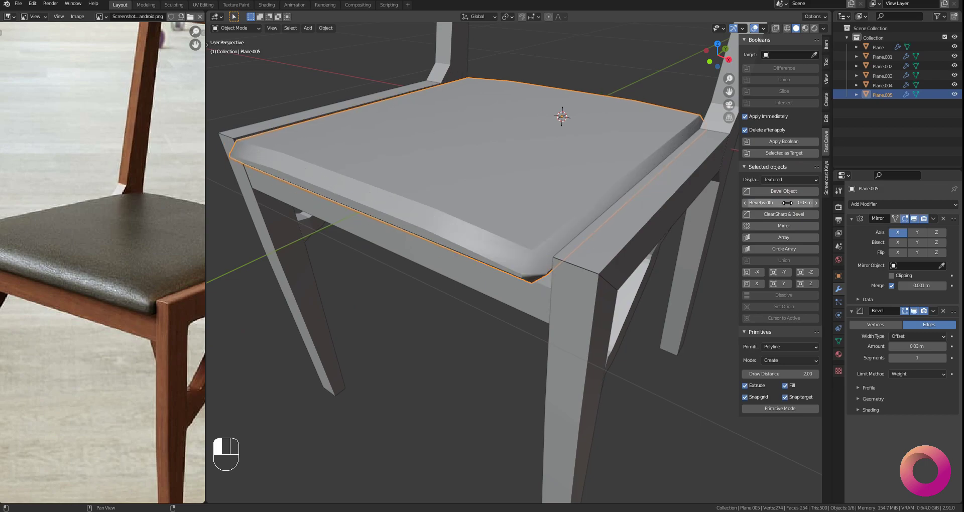
pyautogui.scroll(-2, 490, 243)
pyautogui.moveTo(483, 254)
pyautogui.mouseDown()
pyautogui.moveTo(490, 243)
pyautogui.moveTo(547, 247)
pyautogui.moveTo(496, 243)
pyautogui.mouseUp()
pyautogui.scroll(1, 490, 243)
pyautogui.press('n')
# Step: Add a Subdivision Surface modifier to the seat with a viewport level of 2
pyautogui.click(903, 204)
pyautogui.click(804, 361)
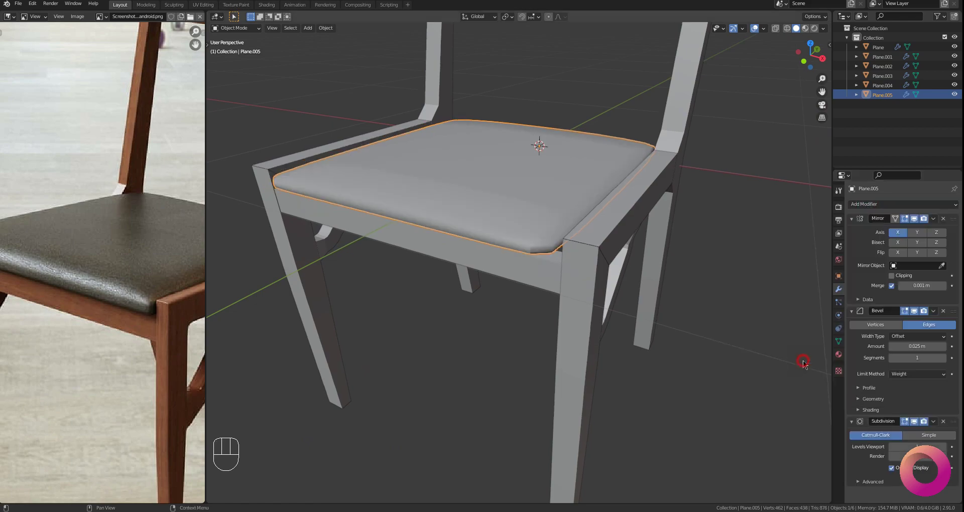
pyautogui.moveTo(578, 261); pyautogui.dragTo(534, 231, button='middle')
pyautogui.click(944, 448)
pyautogui.moveTo(485, 183); pyautogui.dragTo(482, 209)
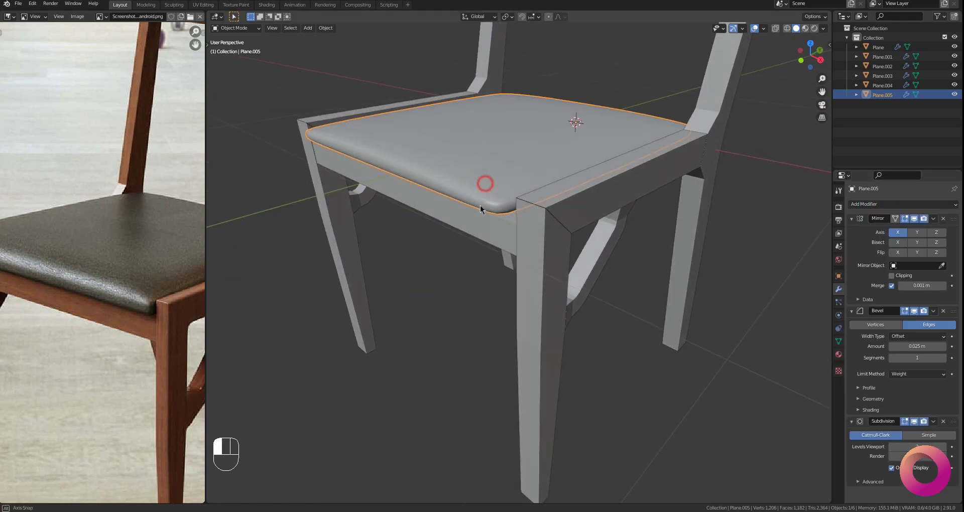
pyautogui.scroll(1, 503, 219)
# Step: Edit the seat mesh and add three evenly spaced loop cuts running across its width
pyautogui.press('Tab')
pyautogui.click(520, 190)
pyautogui.moveTo(562, 185); pyautogui.dragTo(509, 226)
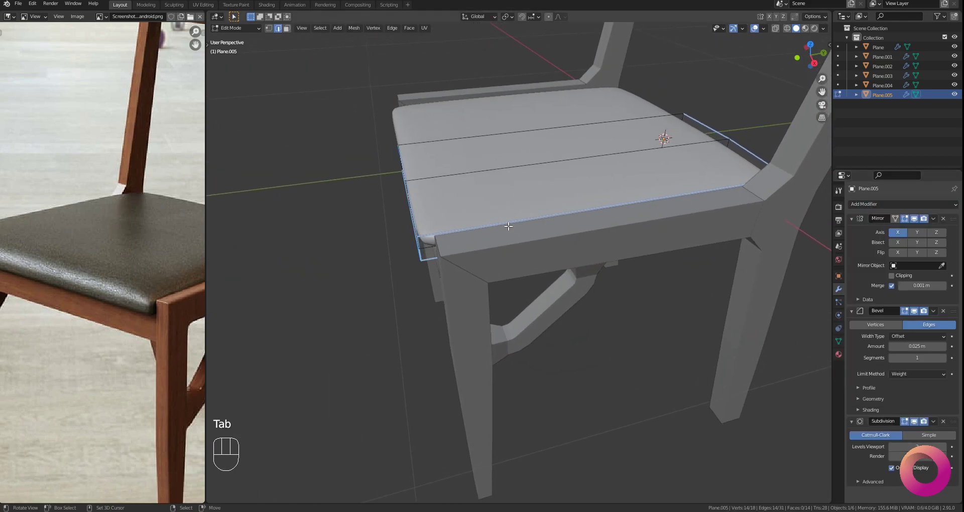
pyautogui.click(569, 164)
pyautogui.moveTo(570, 164); pyautogui.dragTo(591, 198)
# Step: Select all underside faces of the seat half and try to inset them
pyautogui.press('q')
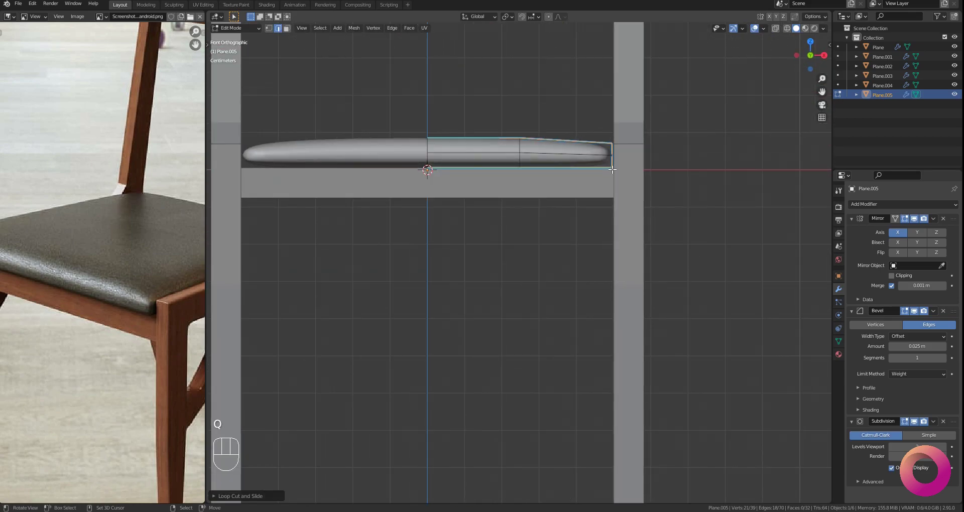
pyautogui.keyDown('shift'); pyautogui.moveTo(610, 166); pyautogui.dragTo(601, 217); pyautogui.keyUp('shift')
pyautogui.scroll(2, 601, 217)
pyautogui.scroll(-3, 586, 233)
pyautogui.moveTo(586, 234); pyautogui.dragTo(588, 188, button='middle')
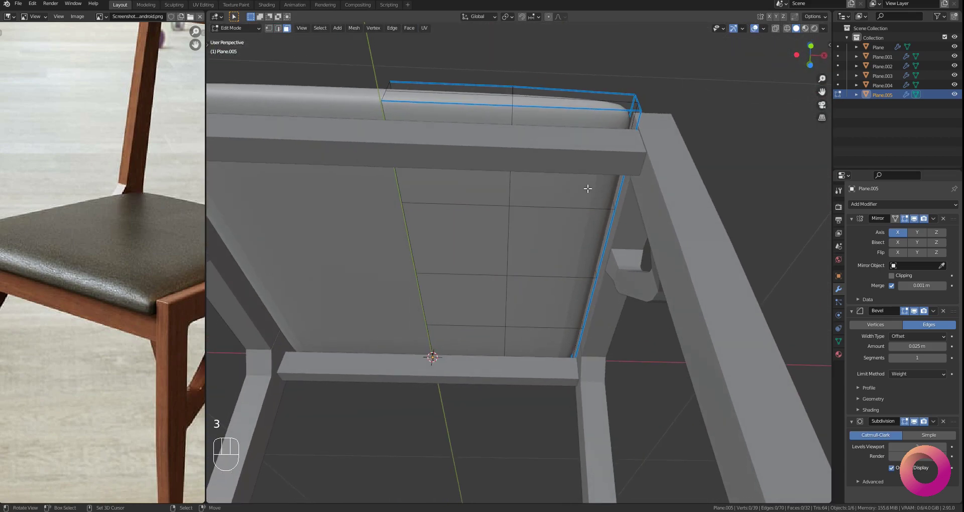
pyautogui.moveTo(558, 188); pyautogui.dragTo(505, 295)
pyautogui.press('i')
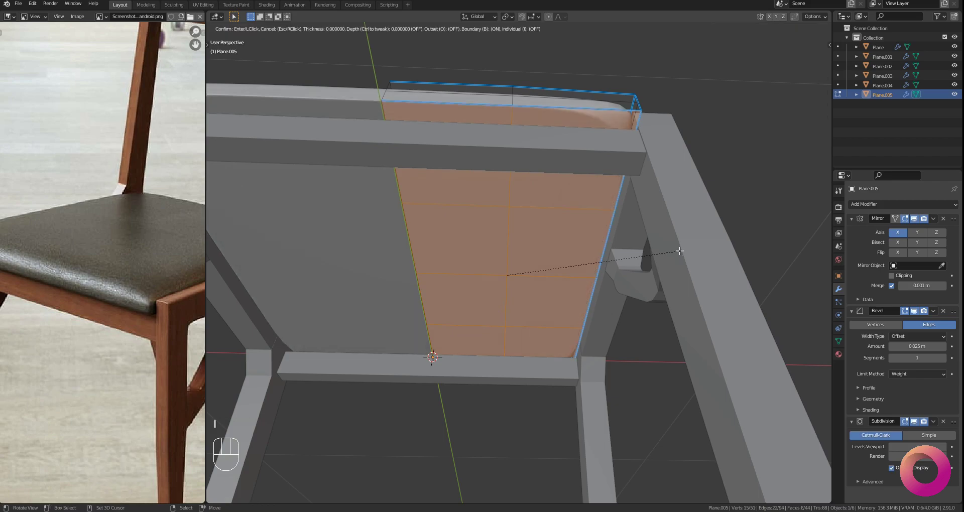
pyautogui.rightClick(645, 254)
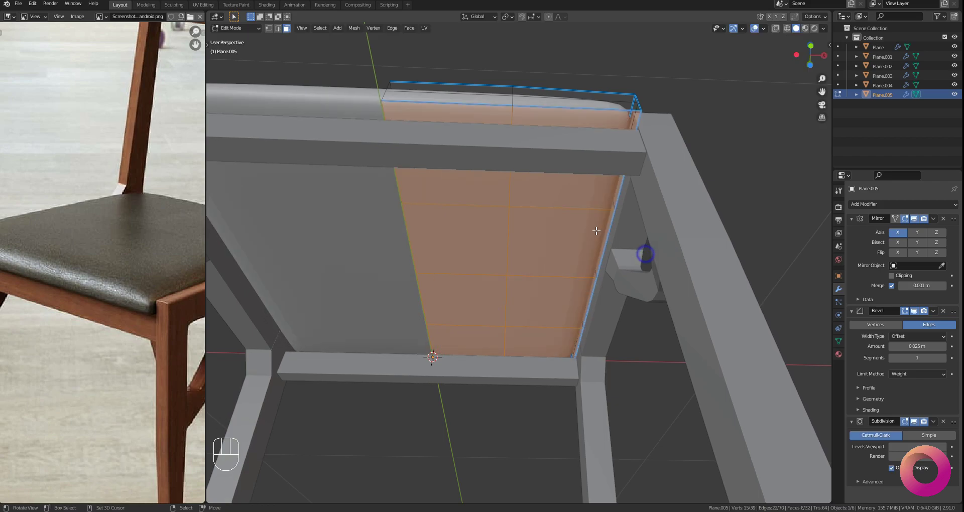
# Step: Apply the seat's Mirror modifier and inset the underside faces across the full seat
pyautogui.click(551, 196)
pyautogui.moveTo(551, 196); pyautogui.dragTo(607, 209, button='middle')
pyautogui.click(895, 229)
pyautogui.press('Tab')
pyautogui.click(620, 205)
pyautogui.press('q')
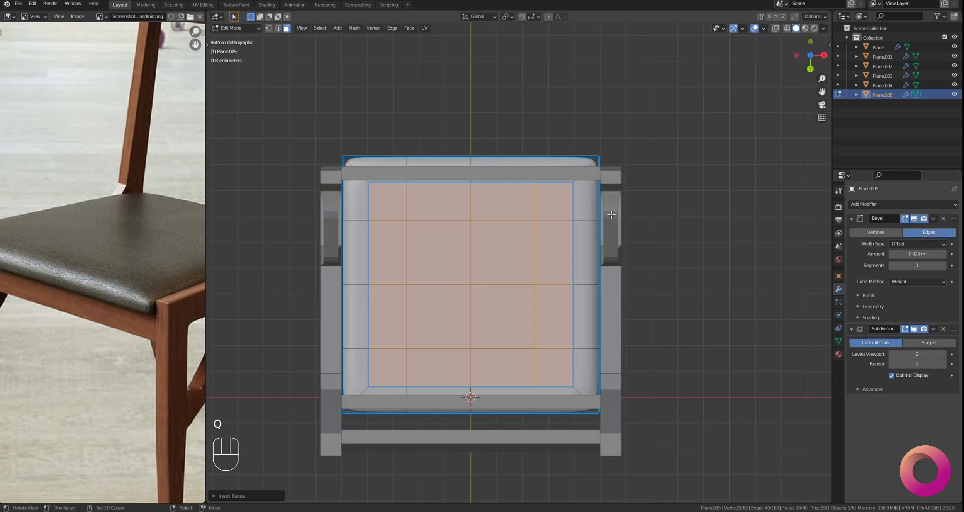
# Step: Scale the inset faces on the seat's underside and check the resulting shape in Object Mode
pyautogui.scroll(2, 618, 209)
pyautogui.press('s')
pyautogui.click(628, 180)
pyautogui.moveTo(627, 180); pyautogui.dragTo(567, 251, button='middle')
pyautogui.press('Tab')
pyautogui.moveTo(566, 200); pyautogui.dragTo(524, 234, button='middle')
# Step: Select the seat's upper vertices in wireframe front view and raise them about 0.019 m along Z
pyautogui.hotkey('alt', 'a')
pyautogui.press('Tab')
pyautogui.press('q')
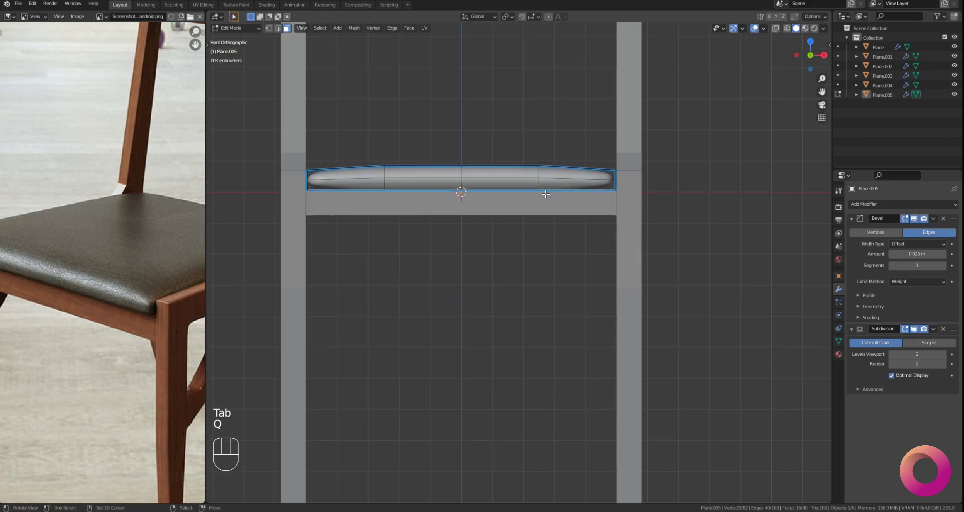
pyautogui.press('z')
pyautogui.hotkey('alt', 'a')
pyautogui.scroll(2, 372, 235)
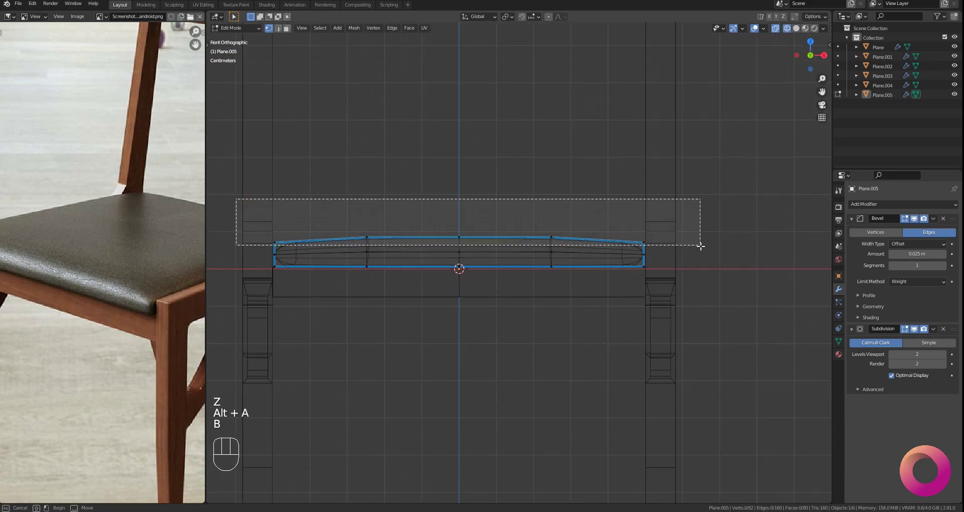
pyautogui.moveTo(701, 246); pyautogui.dragTo(701, 246)
pyautogui.scroll(1, 652, 275)
pyautogui.press('g')
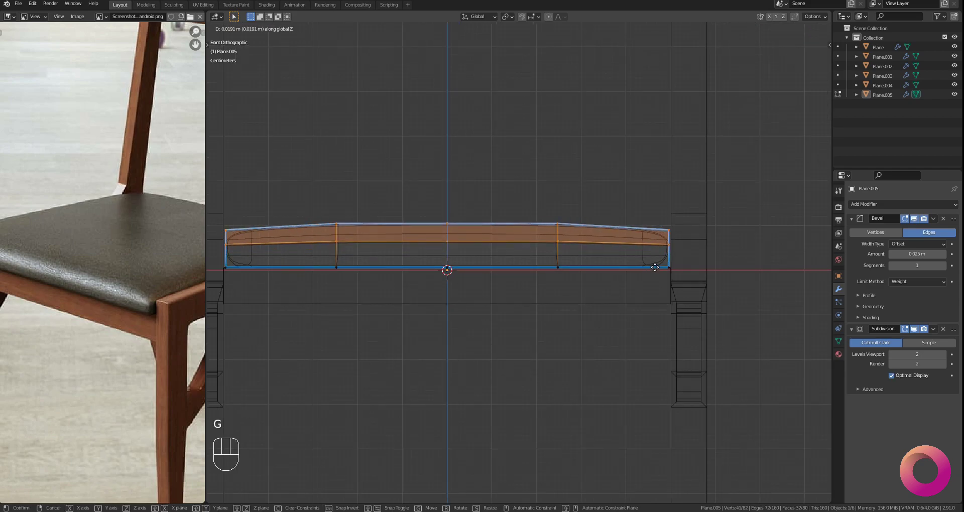
pyautogui.click(655, 268)
# Step: Select the middle-row vertices along both side edges of the seat and lower them slightly along Z
pyautogui.scroll(2, 621, 239)
pyautogui.moveTo(652, 231); pyautogui.dragTo(654, 232)
pyautogui.scroll(1, 671, 216)
pyautogui.press('g')
pyautogui.rightClick(678, 211)
pyautogui.scroll(-5, 568, 237)
pyautogui.press('b')
pyautogui.moveTo(283, 210); pyautogui.dragTo(304, 243)
pyautogui.scroll(3, 556, 239)
pyautogui.scroll(3, 635, 258)
pyautogui.press('g')
pyautogui.press('z')
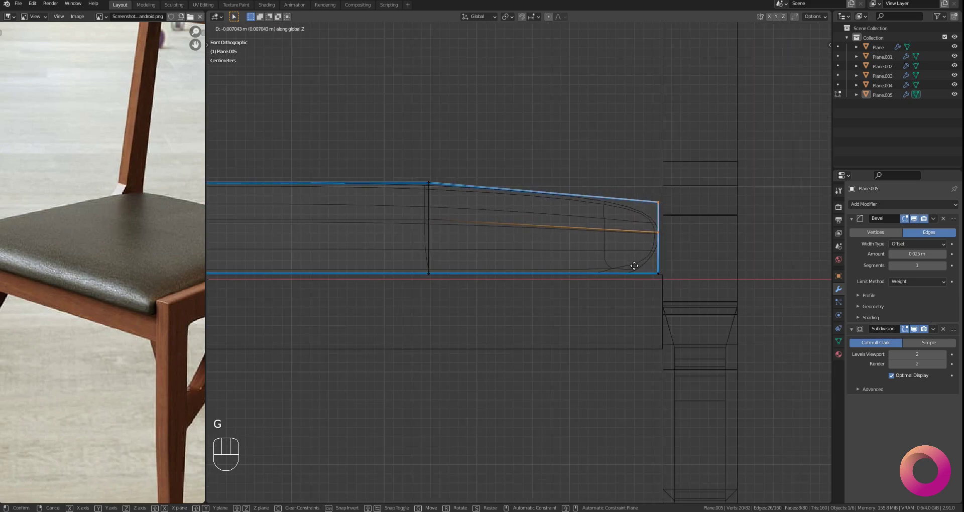
pyautogui.click(642, 251)
pyautogui.scroll(-5, 523, 260)
pyautogui.moveTo(477, 258); pyautogui.dragTo(424, 295, button='middle')
pyautogui.press('z')
pyautogui.click(472, 292)
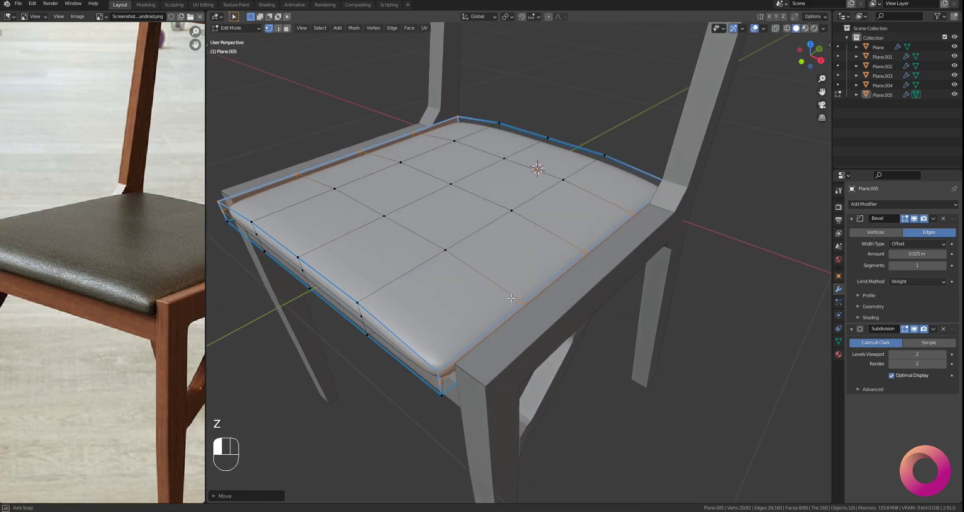
# Step: Lower the three middle vertices of the seat's front upper edge along Z and adjust the row beneath them
pyautogui.scroll(-3, 452, 286)
pyautogui.scroll(-1, 103, 281)
pyautogui.moveTo(102, 282)
pyautogui.mouseDown(button='middle')
pyautogui.moveTo(156, 270)
pyautogui.moveTo(143, 272)
pyautogui.mouseUp(button='middle')
pyautogui.moveTo(482, 241); pyautogui.dragTo(573, 213, button='middle')
pyautogui.scroll(2, 505, 246)
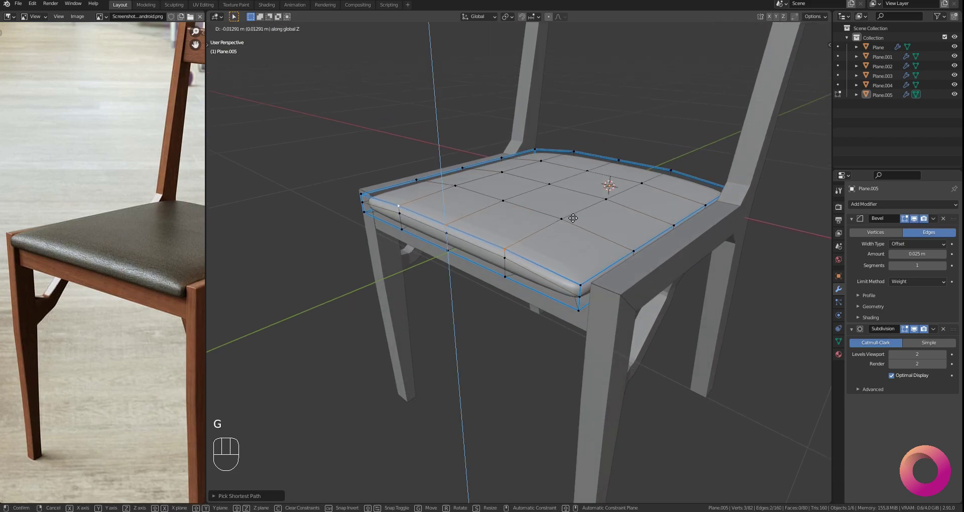
pyautogui.press('q')
pyautogui.keyDown('shift'); pyautogui.moveTo(513, 212); pyautogui.dragTo(568, 244); pyautogui.keyUp('shift')
pyautogui.scroll(6, 566, 245)
pyautogui.press('g')
pyautogui.press('z')
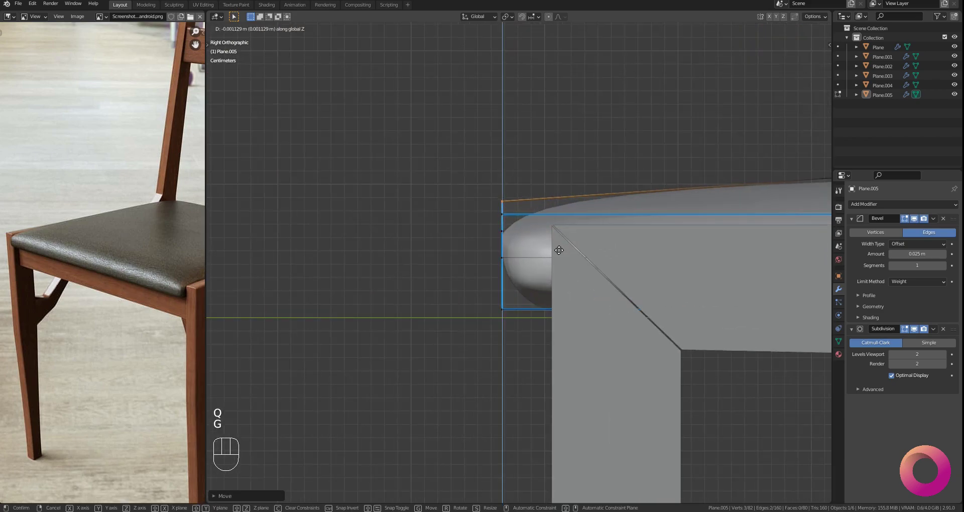
pyautogui.click(560, 255)
pyautogui.moveTo(560, 255); pyautogui.dragTo(462, 249, button='middle')
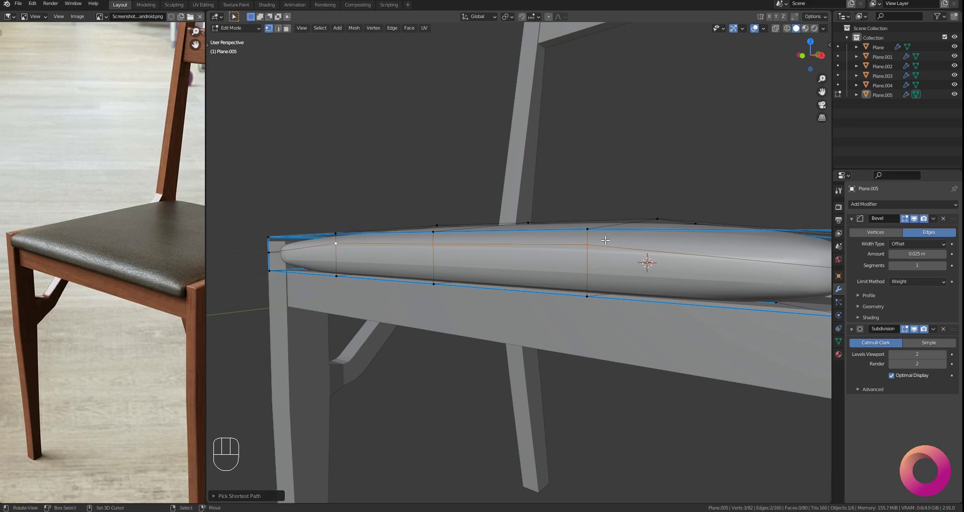
pyautogui.click(605, 254)
# Step: Examine the cushion's rounded shape from several angles and compare it with the chair in the reference photo
pyautogui.scroll(-5, 606, 254)
pyautogui.moveTo(553, 241); pyautogui.dragTo(512, 227, button='middle')
pyautogui.scroll(3, 512, 227)
pyautogui.press('Tab')
pyautogui.hotkey('alt', 'a')
pyautogui.moveTo(504, 230)
pyautogui.mouseDown()
pyautogui.moveTo(575, 247)
pyautogui.moveTo(487, 224)
pyautogui.mouseUp()
pyautogui.scroll(-1, 131, 251)
pyautogui.moveTo(131, 251); pyautogui.dragTo(88, 261, button='middle')
pyautogui.scroll(1, 649, 280)
pyautogui.keyDown('shift'); pyautogui.moveTo(649, 277); pyautogui.dragTo(573, 271); pyautogui.keyUp('shift')
pyautogui.moveTo(573, 271); pyautogui.dragTo(616, 267)
pyautogui.rightClick(516, 181)
# Step: Adjust the height of the seat's faces along Z and check the cushion's profile from the side
pyautogui.press('Tab')
pyautogui.moveTo(513, 212); pyautogui.dragTo(533, 252, button='middle')
pyautogui.hotkey('alt', 'a')
pyautogui.press('3')
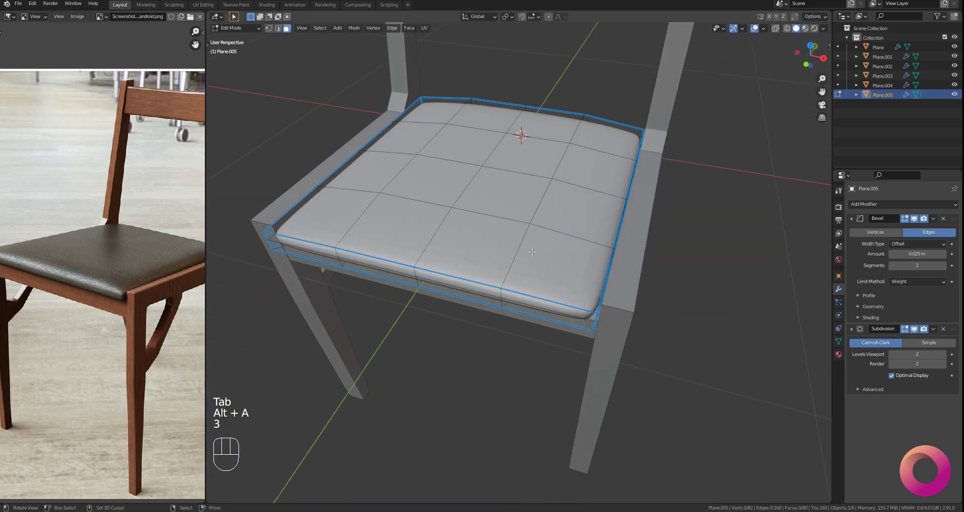
pyautogui.press('q')
pyautogui.click(645, 195)
pyautogui.keyDown('shift'); pyautogui.moveTo(641, 301); pyautogui.dragTo(580, 259); pyautogui.keyUp('shift')
pyautogui.scroll(1, 511, 249)
pyautogui.press('g')
pyautogui.press('z')
pyautogui.press('q')
pyautogui.click(549, 236)
pyautogui.click(549, 239)
pyautogui.press('Tab')
pyautogui.click(579, 224)
pyautogui.press('q')
pyautogui.click(596, 284)
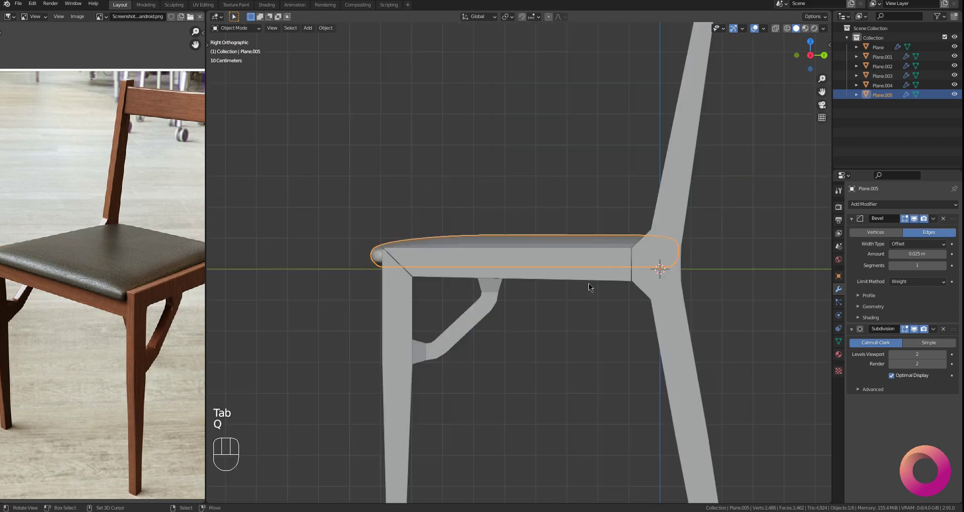
# Step: Edit the seat mesh in wireframe and fine-tune the height of its edge vertices along Z
pyautogui.scroll(-2, 582, 289)
pyautogui.moveTo(583, 288); pyautogui.dragTo(539, 295, button='middle')
pyautogui.moveTo(539, 295); pyautogui.dragTo(583, 277)
pyautogui.rightClick(502, 293)
pyautogui.press('q')
pyautogui.press('Tab')
pyautogui.click(542, 254)
pyautogui.press('z')
pyautogui.scroll(2, 432, 261)
pyautogui.keyDown('shift'); pyautogui.moveTo(378, 283); pyautogui.dragTo(495, 292); pyautogui.keyUp('shift')
pyautogui.scroll(5, 495, 291)
pyautogui.press('g')
pyautogui.press('z')
pyautogui.click(499, 274)
# Step: Examine the whole chair in Object Mode to compare the seat and leg shapes with the reference photo
pyautogui.scroll(-7, 463, 273)
pyautogui.press('z')
pyautogui.moveTo(423, 274); pyautogui.dragTo(494, 293)
pyautogui.hotkey('alt', 'a')
pyautogui.press('Tab')
pyautogui.scroll(-2, 504, 257)
pyautogui.hotkey('alt', 'a')
pyautogui.scroll(1, 511, 264)
pyautogui.scroll(-3, 75, 276)
pyautogui.scroll(1, 92, 273)
# Step: Select the front and rear leg objects and edit both meshes together in front view
pyautogui.press('q')
pyautogui.click(562, 271)
pyautogui.scroll(3, 522, 272)
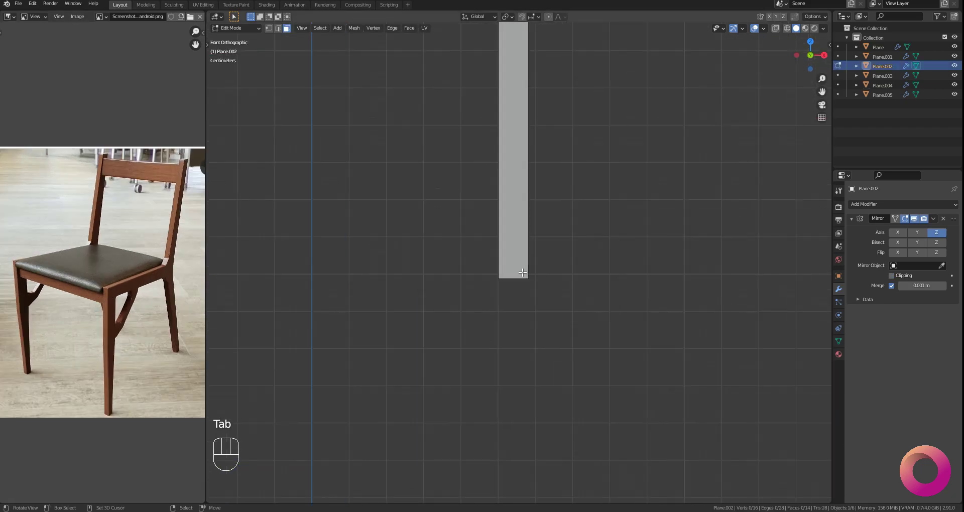
pyautogui.press('z')
pyautogui.scroll(-3, 523, 272)
pyautogui.moveTo(549, 267); pyautogui.dragTo(491, 279)
pyautogui.press('Tab')
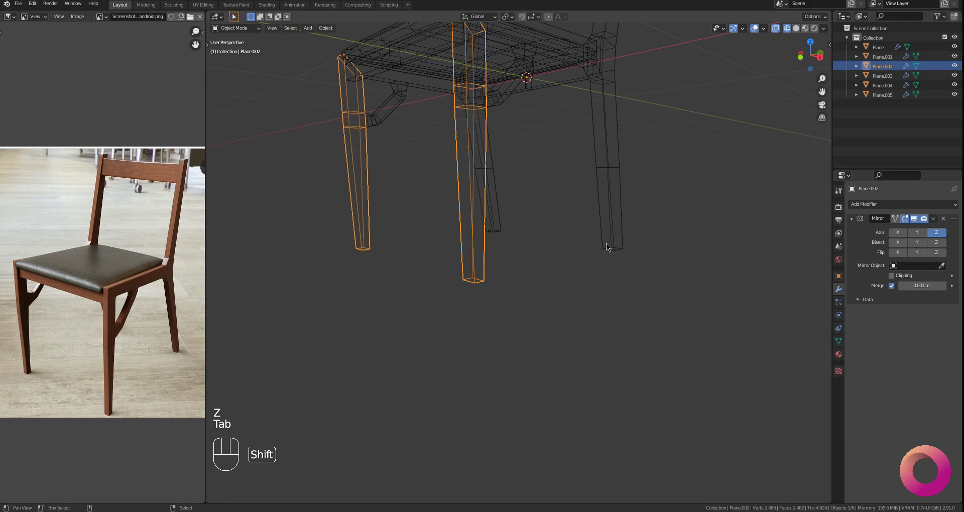
pyautogui.keyDown('shift'); pyautogui.rightClick(603, 247); pyautogui.keyUp('shift')
pyautogui.press('Tab')
pyautogui.press('q')
pyautogui.hotkey('alt', 'a')
pyautogui.scroll(3, 529, 270)
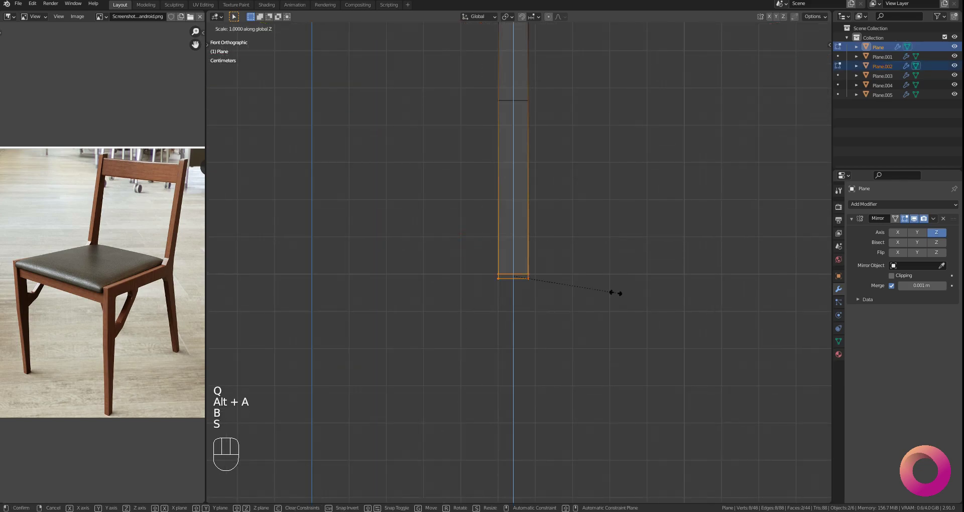
# Step: Flatten the bottom ends of the front and rear legs to one height and narrow them along X
pyautogui.scroll(4, 616, 293)
pyautogui.press('s')
pyautogui.press('x')
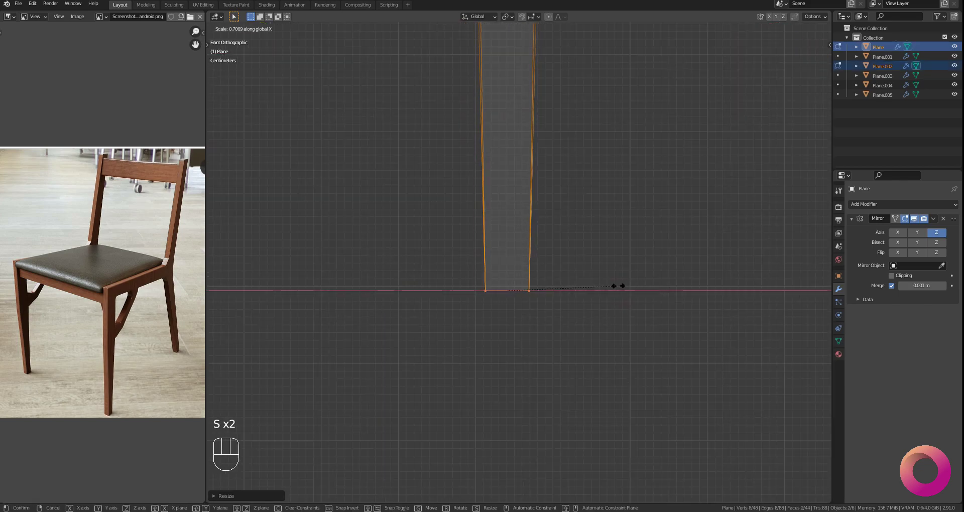
pyautogui.click(601, 285)
pyautogui.press('q')
pyautogui.scroll(-5, 540, 285)
pyautogui.keyDown('shift'); pyautogui.moveTo(531, 311); pyautogui.dragTo(511, 239); pyautogui.keyUp('shift')
pyautogui.press('z')
pyautogui.moveTo(586, 243)
pyautogui.mouseDown()
pyautogui.moveTo(525, 275)
pyautogui.moveTo(544, 276)
pyautogui.mouseUp()
pyautogui.press('Tab')
# Step: Lengthen the front and rear legs by moving their bottom vertices down along Z in side view
pyautogui.scroll(-4, 478, 262)
pyautogui.moveTo(478, 261); pyautogui.dragTo(495, 293)
pyautogui.scroll(-1, 495, 293)
pyautogui.press('q')
pyautogui.press('Tab')
pyautogui.scroll(1, 517, 246)
pyautogui.press('g')
pyautogui.press('z')
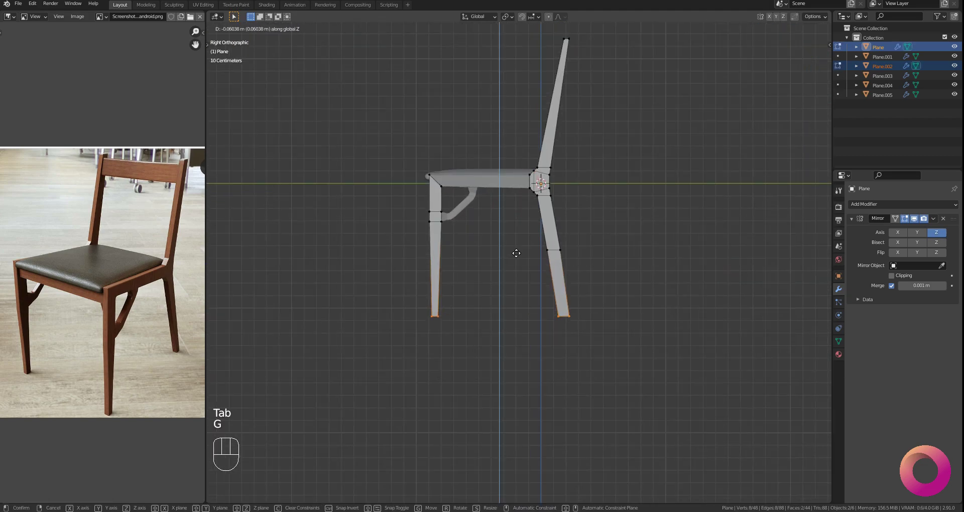
pyautogui.scroll(1, 513, 267)
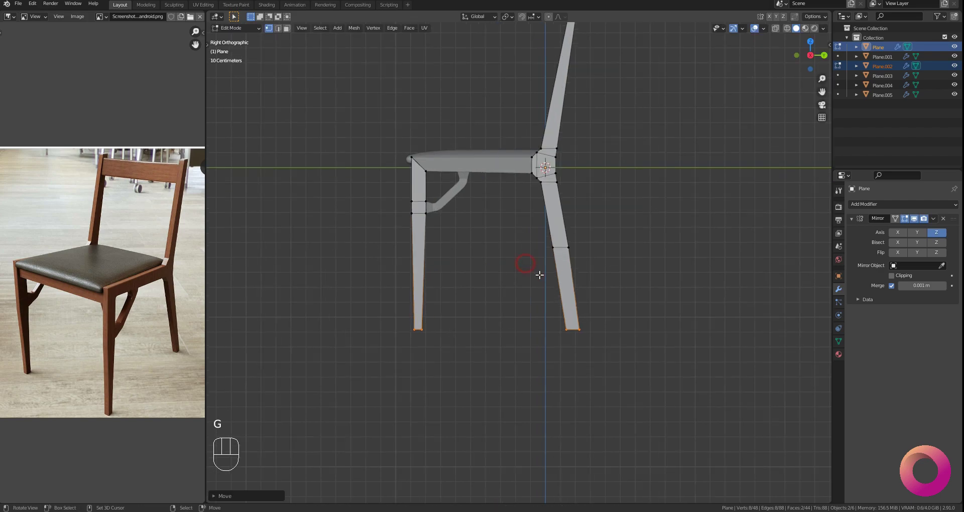
pyautogui.scroll(-1, 525, 267)
pyautogui.scroll(2, 522, 301)
# Step: Dissolve the edge loop midway down the lower part of the rear leg
pyautogui.hotkey('alt', 'a')
pyautogui.press('z')
pyautogui.scroll(2, 516, 296)
pyautogui.press('b')
pyautogui.moveTo(514, 308); pyautogui.dragTo(594, 346)
pyautogui.scroll(1, 593, 341)
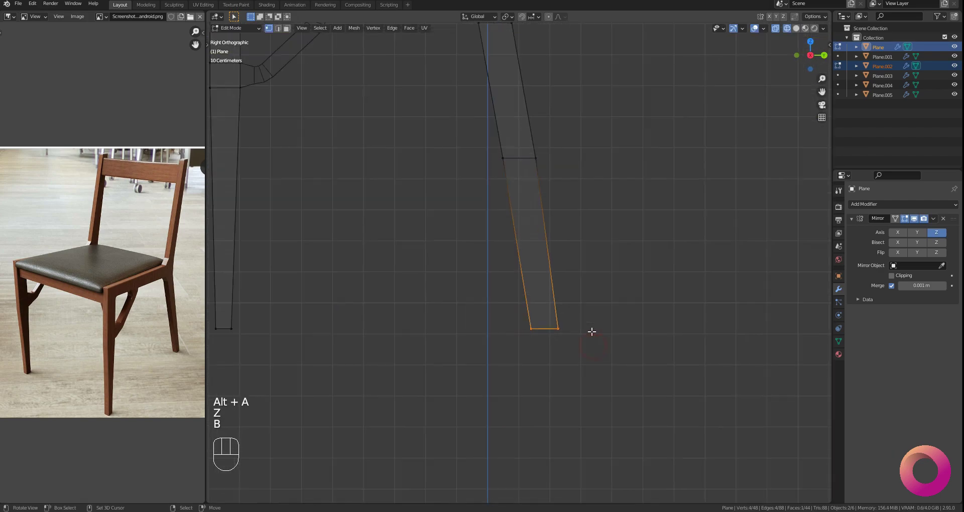
pyautogui.scroll(-1, 542, 303)
pyautogui.scroll(-2, 543, 303)
pyautogui.press('2')
pyautogui.hotkey('alt', 'a')
pyautogui.press('x')
pyautogui.hotkey('alt', 'a')
# Step: Move the front vertices of the rear leg's bottom end backward to taper the leg
pyautogui.scroll(2, 550, 303)
pyautogui.moveTo(528, 344); pyautogui.dragTo(562, 351)
pyautogui.scroll(3, 563, 351)
pyautogui.click(573, 324)
pyautogui.scroll(-6, 521, 349)
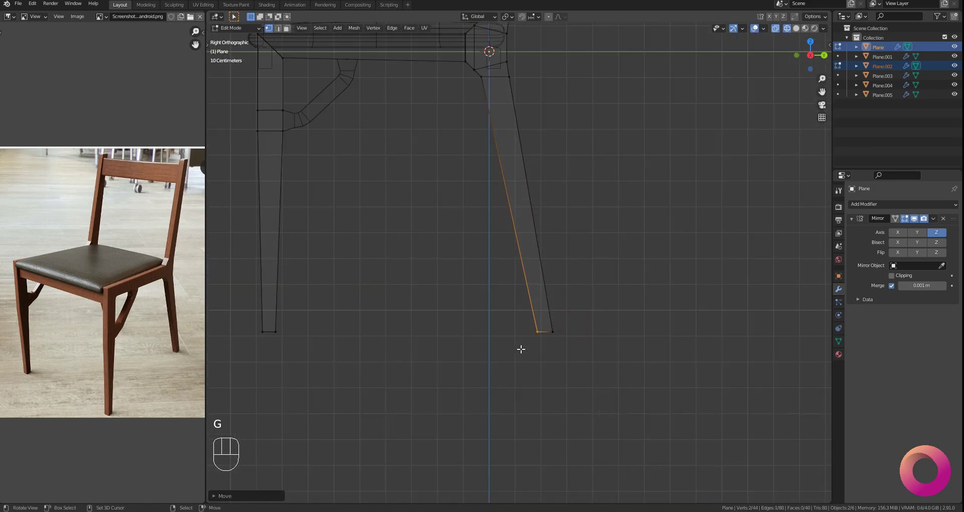
# Step: Scale the bottom face of the front leg along Y by a factor of about 0.93 in bottom view
pyautogui.press('z')
pyautogui.press('q')
pyautogui.scroll(1, 529, 300)
pyautogui.keyDown('shift'); pyautogui.moveTo(536, 169); pyautogui.dragTo(518, 379, button='middle'); pyautogui.keyUp('shift')
pyautogui.scroll(9, 515, 346)
pyautogui.press('3')
pyautogui.rightClick(495, 323)
pyautogui.scroll(2, 577, 355)
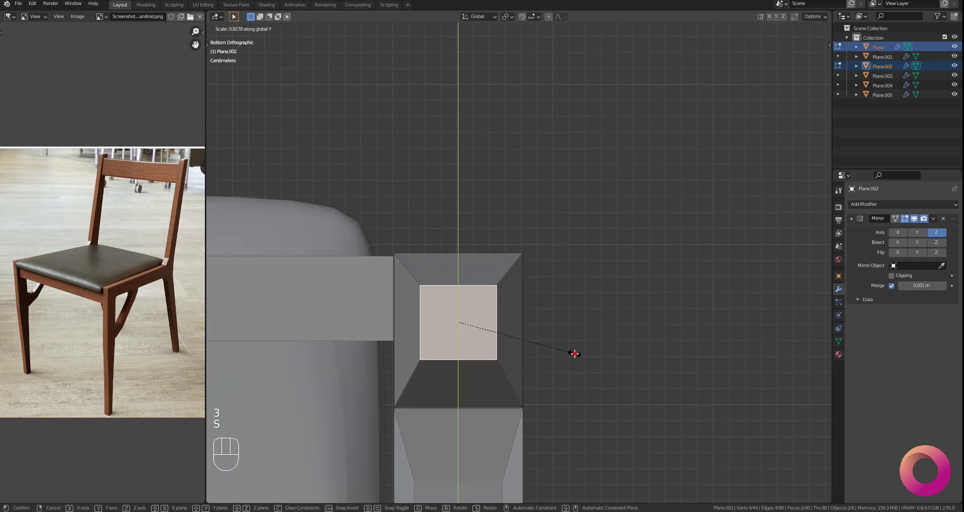
pyautogui.click(575, 354)
# Step: Duplicate the front leg's bottom face and move the copy back along Y near the rear leg's foot
pyautogui.scroll(-5, 517, 353)
pyautogui.press('q')
pyautogui.scroll(-7, 578, 352)
pyautogui.keyDown('shift'); pyautogui.moveTo(581, 349); pyautogui.dragTo(498, 358); pyautogui.keyUp('shift')
pyautogui.scroll(2, 514, 358)
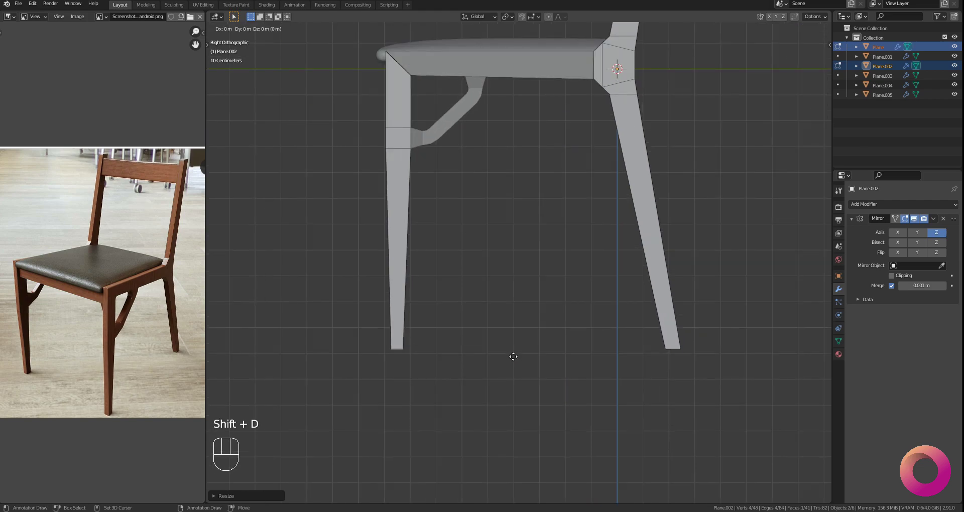
pyautogui.click(788, 356)
# Step: Align the duplicated face with the rear leg's bottom end by moving it along Y
pyautogui.keyDown('shift'); pyautogui.moveTo(688, 366); pyautogui.dragTo(533, 344); pyautogui.keyUp('shift')
pyautogui.scroll(4, 529, 342)
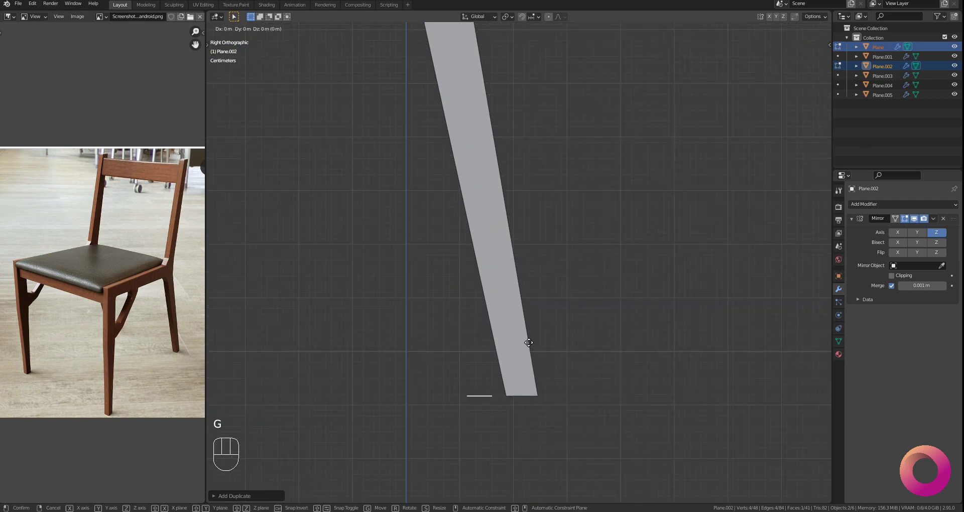
pyautogui.click(571, 342)
pyautogui.press('q')
pyautogui.scroll(4, 542, 327)
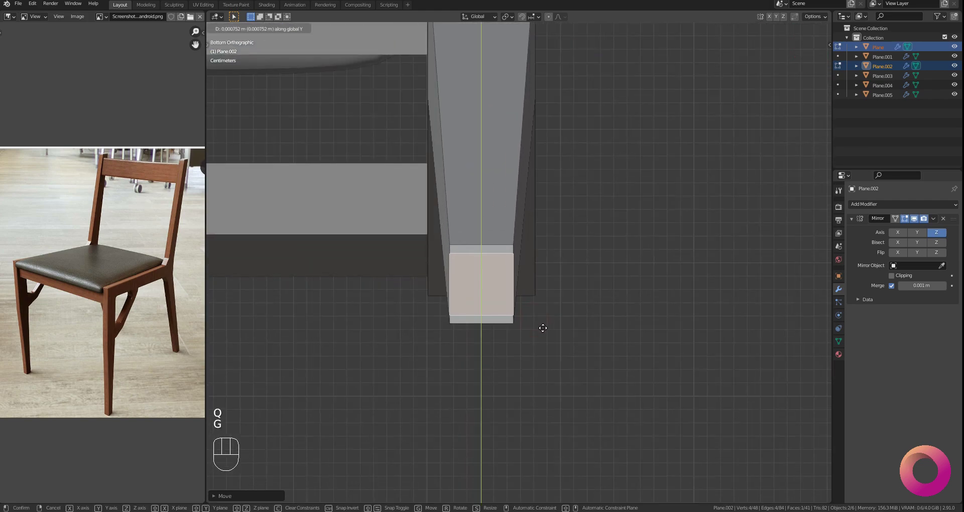
pyautogui.click(543, 328)
# Step: Separate the duplicated face from the front leg mesh and join it to the rear leg object
pyautogui.moveTo(545, 327); pyautogui.dragTo(526, 316, button='middle')
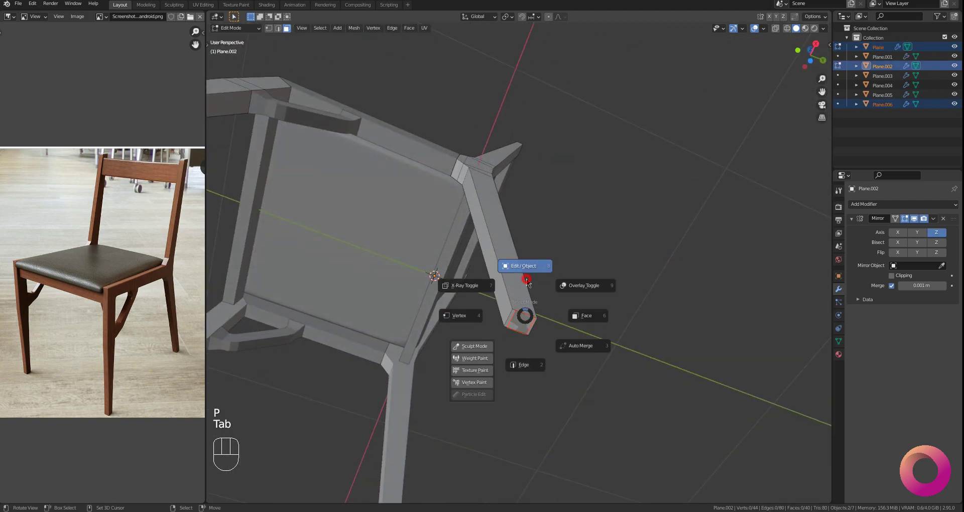
pyautogui.press('Tab')
pyautogui.press('Tab')
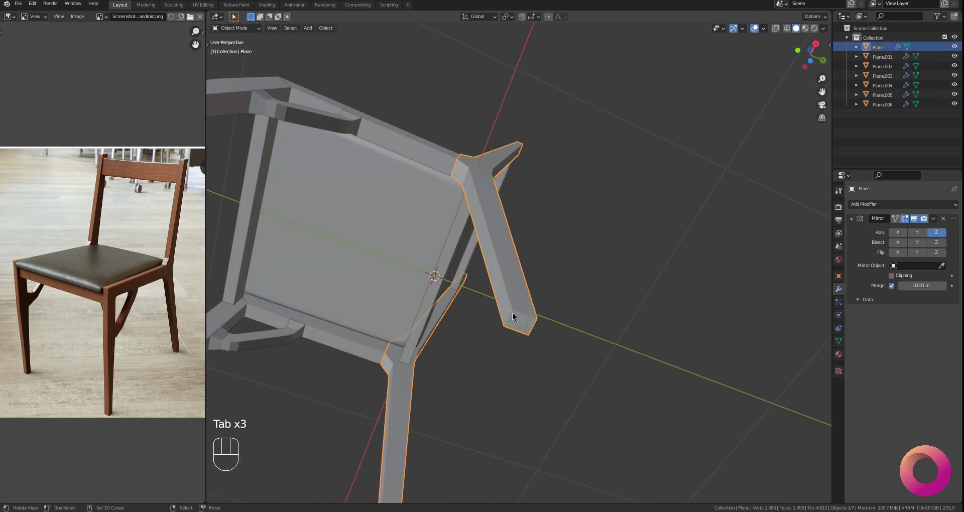
pyautogui.hotkey('ctrl', 'j')
# Step: Delete the vertices of the rear leg's original bottom face, keeping the joined square face
pyautogui.press('Tab')
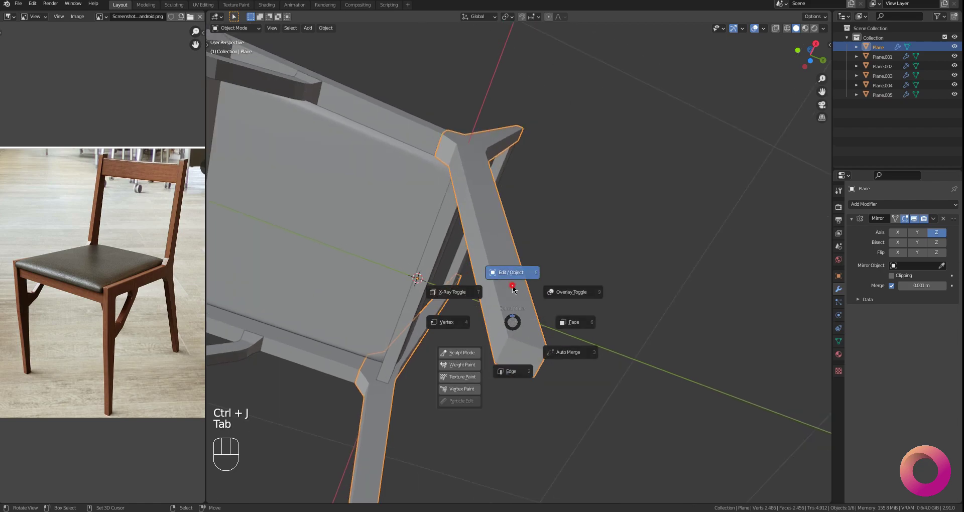
pyautogui.scroll(4, 507, 294)
pyautogui.press('x')
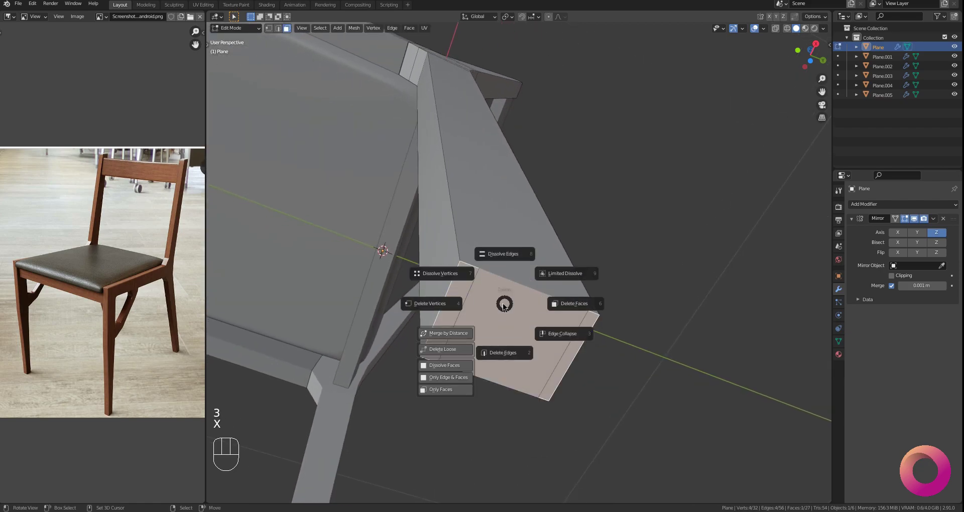
pyautogui.click(437, 299)
# Step: Bridge the edge loops of the joined foot face and the open underside of the rear leg's joint
pyautogui.press('2')
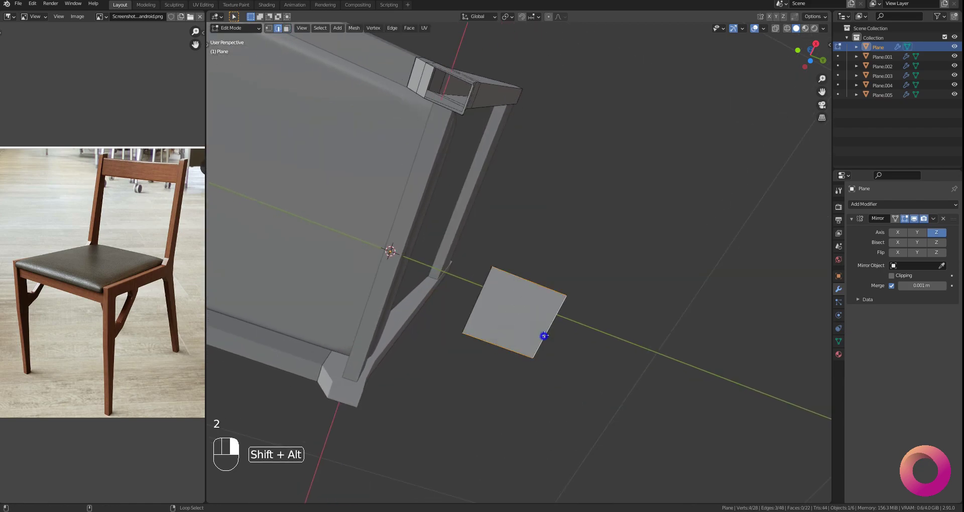
pyautogui.keyDown('alt'); pyautogui.keyDown('shift'); pyautogui.rightClick(495, 301); pyautogui.keyUp('shift'); pyautogui.keyUp('alt')
pyautogui.scroll(-2, 501, 301)
pyautogui.moveTo(501, 301); pyautogui.dragTo(502, 366, button='middle')
pyautogui.keyDown('shift'); pyautogui.moveTo(515, 114); pyautogui.dragTo(484, 265, button='middle'); pyautogui.keyUp('shift')
pyautogui.scroll(2, 484, 265)
pyautogui.keyDown('alt'); pyautogui.keyDown('shift'); pyautogui.rightClick(452, 205); pyautogui.keyUp('shift'); pyautogui.keyUp('alt')
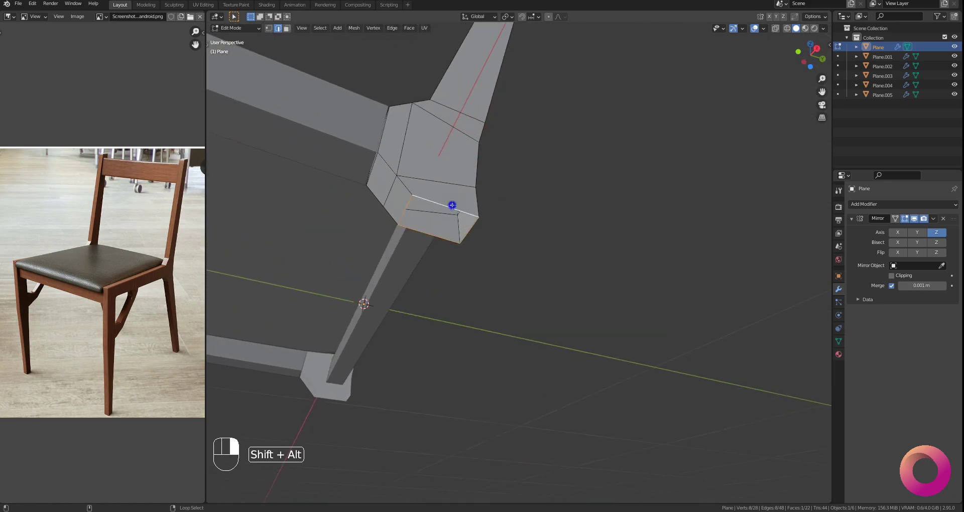
pyautogui.scroll(-8, 453, 205)
pyautogui.press('2')
pyautogui.press('w')
pyautogui.click(535, 222)
# Step: Inspect the rebuilt rear legs from the side and in perspective in object mode
pyautogui.press('q')
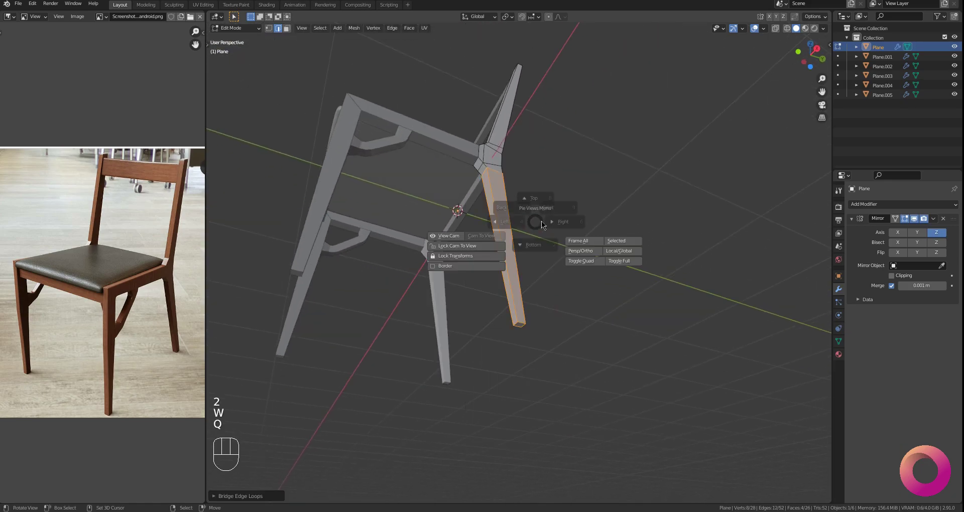
pyautogui.click(565, 223)
pyautogui.press('Tab')
pyautogui.click(513, 226)
pyautogui.scroll(-3, 482, 251)
pyautogui.keyDown('shift'); pyautogui.moveTo(452, 264); pyautogui.dragTo(480, 274, button='middle'); pyautogui.keyUp('shift')
pyautogui.moveTo(510, 293); pyautogui.dragTo(574, 322, button='middle')
pyautogui.hotkey('alt', 'a')
pyautogui.keyDown('shift'); pyautogui.moveTo(539, 274); pyautogui.dragTo(535, 199, button='middle'); pyautogui.keyUp('shift')
# Step: Taper the backrest post by moving its outer top vertices inward about 0.022 m along X in front view
pyautogui.press('q')
pyautogui.click(541, 295)
pyautogui.scroll(4, 535, 199)
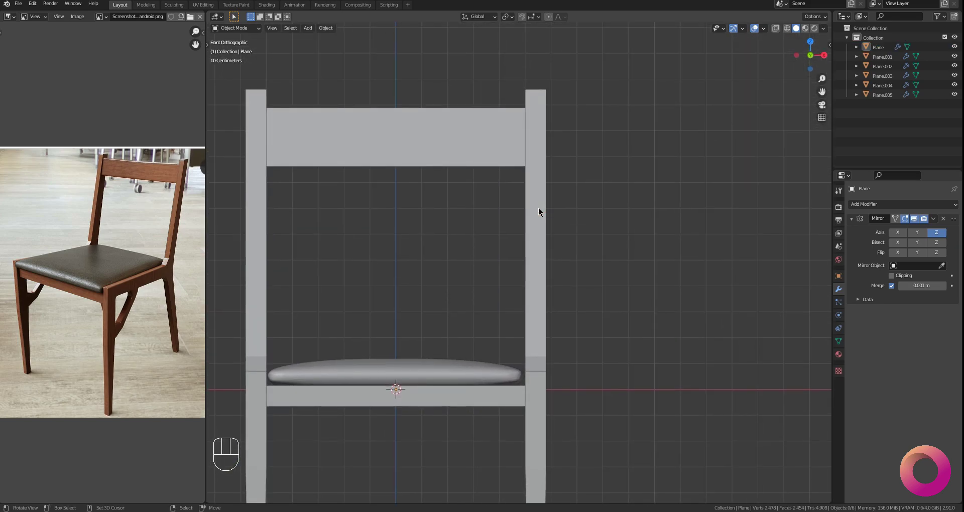
pyautogui.scroll(-3, 539, 208)
pyautogui.scroll(2, 539, 208)
pyautogui.click(538, 208)
pyautogui.press('Tab')
pyautogui.scroll(4, 538, 209)
pyautogui.press('1')
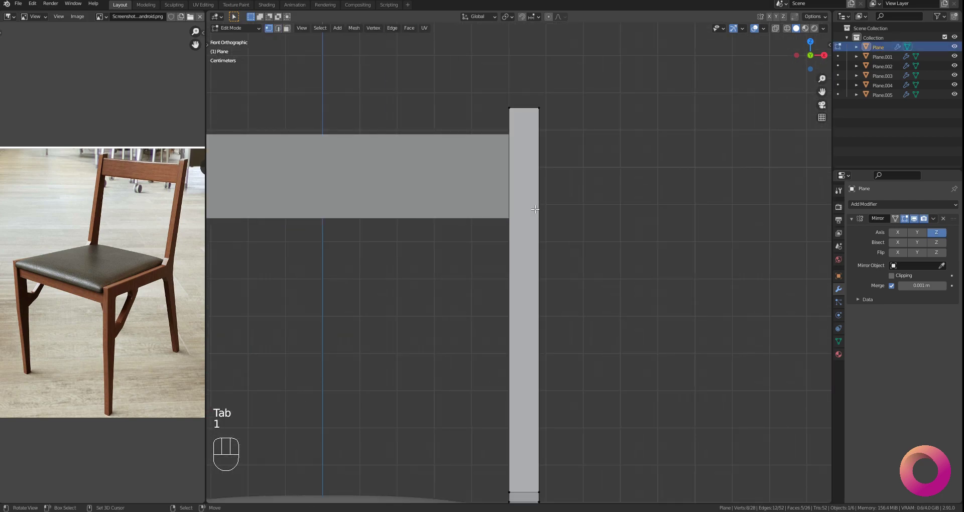
pyautogui.press('z')
pyautogui.hotkey('alt', 'a')
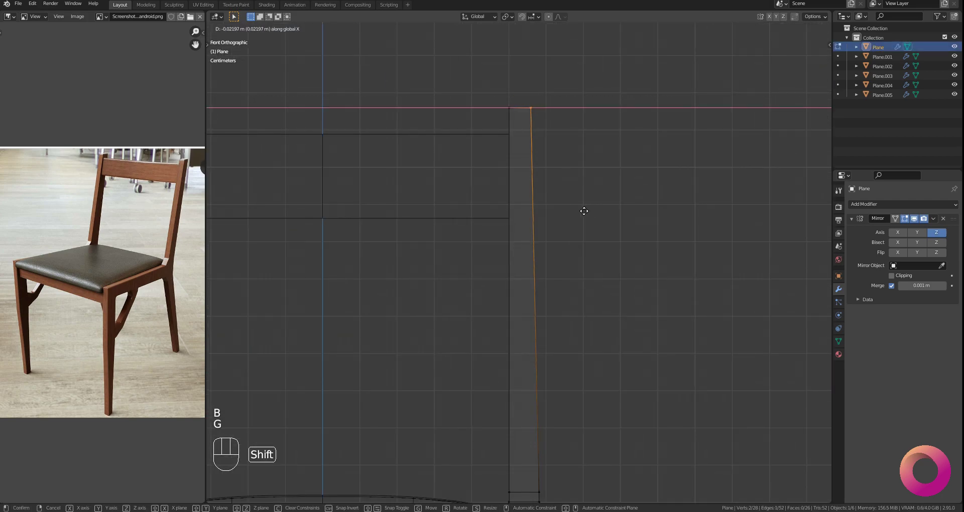
pyautogui.click(582, 211)
# Step: Examine the tapered backrest posts and the whole chair in perspective, returning to solid shading
pyautogui.scroll(-3, 547, 211)
pyautogui.moveTo(547, 211); pyautogui.dragTo(505, 251)
pyautogui.scroll(2, 542, 242)
pyautogui.press('Tab')
pyautogui.scroll(-2, 521, 251)
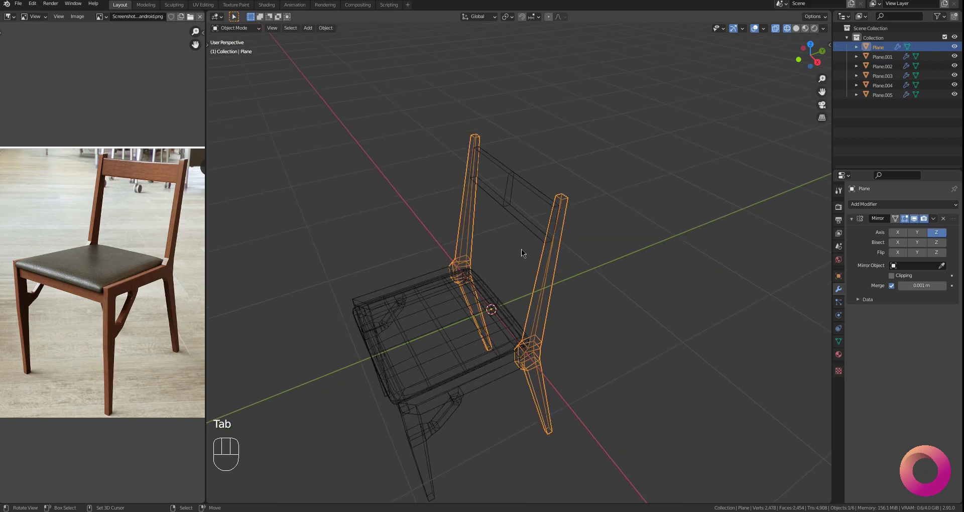
pyautogui.hotkey('alt', 'a')
pyautogui.press('z')
pyautogui.moveTo(527, 292)
pyautogui.mouseDown(button='middle')
pyautogui.moveTo(523, 242)
pyautogui.moveTo(571, 255)
pyautogui.mouseUp(button='middle')
pyautogui.hotkey('shift', 'c')
pyautogui.moveTo(571, 256); pyautogui.dragTo(542, 288)
pyautogui.scroll(3, 580, 287)
pyautogui.keyDown('shift'); pyautogui.moveTo(541, 287); pyautogui.dragTo(547, 260); pyautogui.keyUp('shift')
# Step: Add a bevel to the side rail of the seat frame with the Bevel Object operation
pyautogui.press('n')
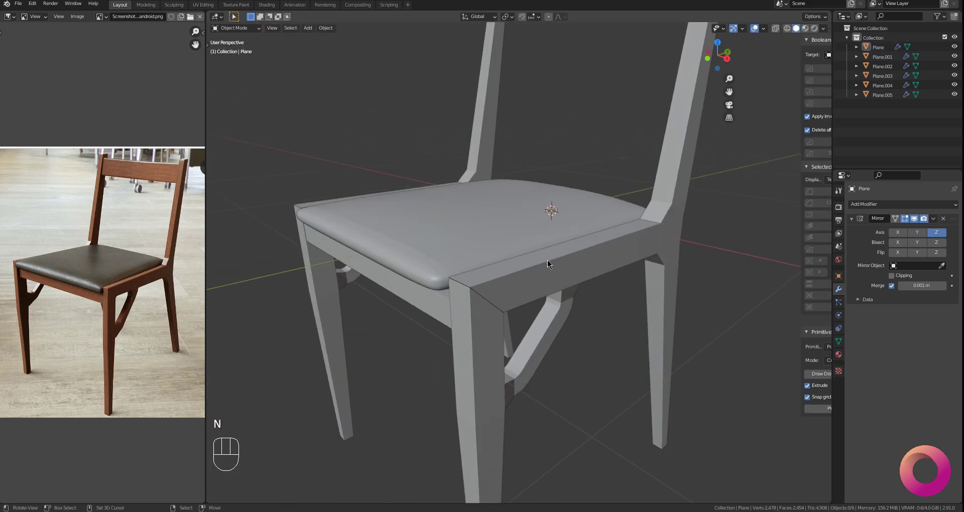
pyautogui.click(570, 261)
pyautogui.scroll(3, 560, 271)
pyautogui.click(778, 193)
pyautogui.keyDown('shift'); pyautogui.moveTo(538, 288); pyautogui.dragTo(501, 274, button='middle'); pyautogui.keyUp('shift')
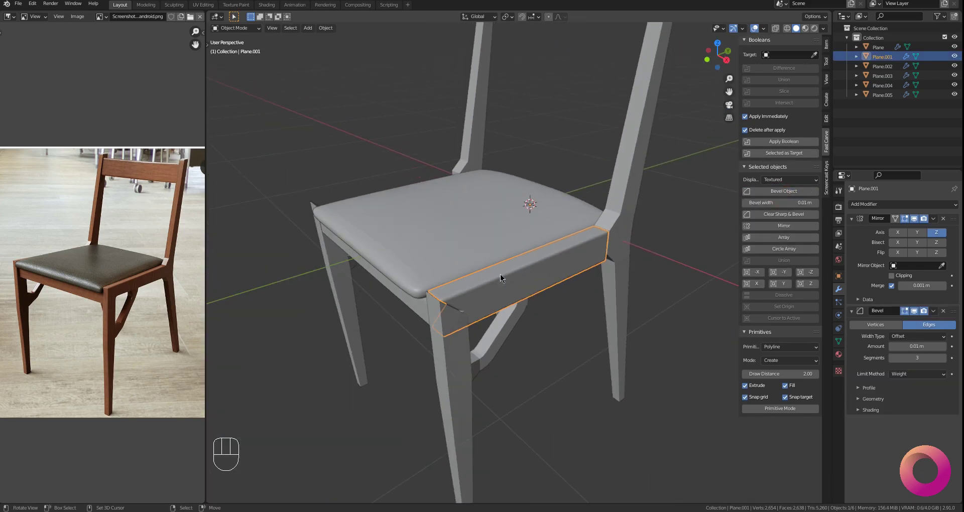
# Step: Try bevel widths of 0.001 m and 0.05 m on the side rail
pyautogui.scroll(3, 567, 260)
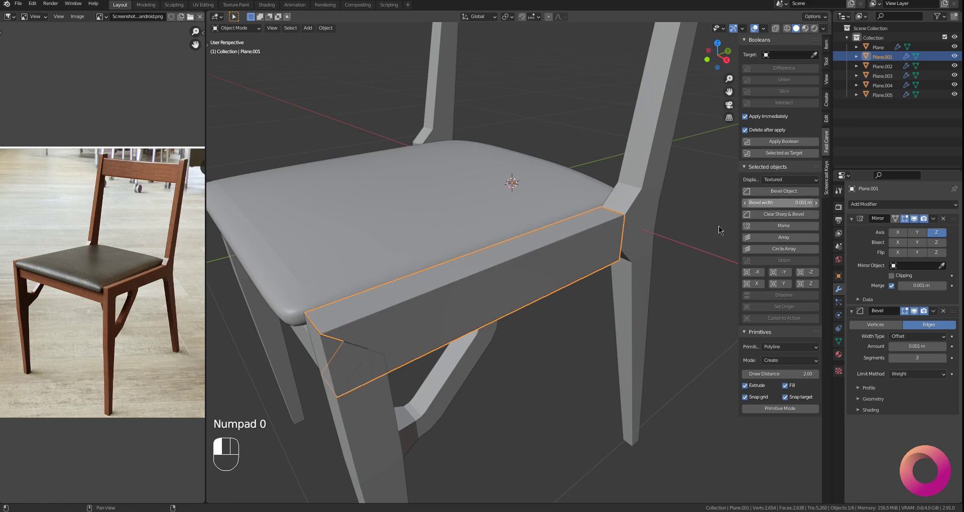
pyautogui.scroll(3, 475, 273)
pyautogui.moveTo(475, 272); pyautogui.dragTo(500, 261)
pyautogui.scroll(-1, 598, 266)
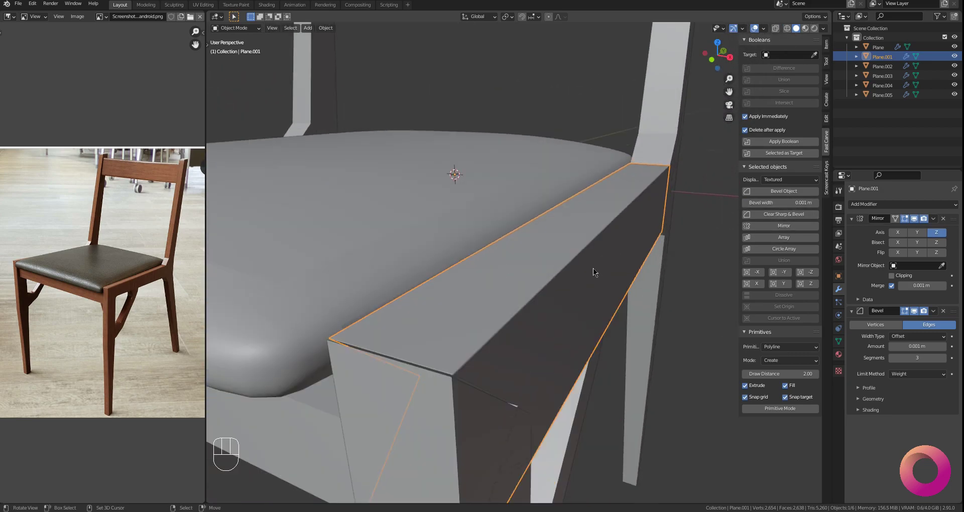
pyautogui.keyDown('shift'); pyautogui.moveTo(597, 267); pyautogui.dragTo(614, 246, button='middle'); pyautogui.keyUp('shift')
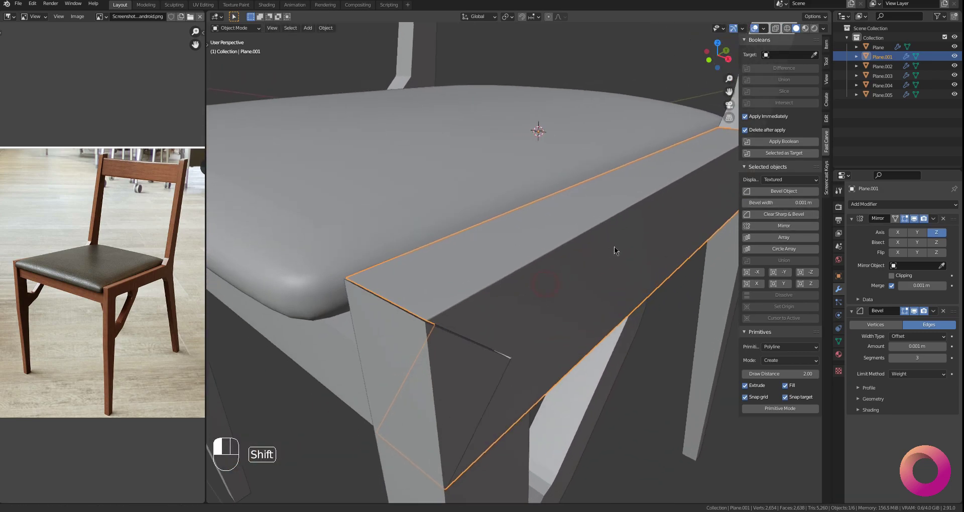
pyautogui.click(785, 203)
pyautogui.write('.05')
pyautogui.press('Return')
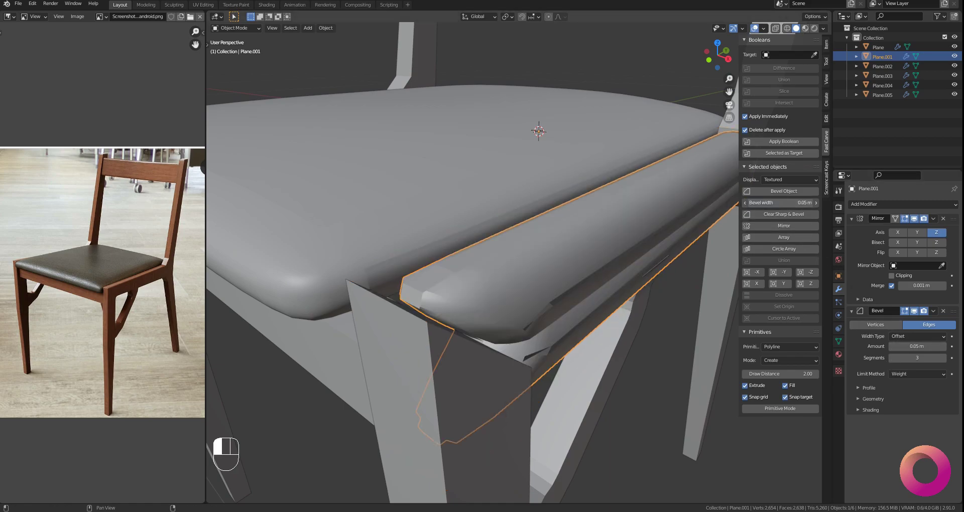
# Step: Set the side rail's bevel width to 0.005 m
pyautogui.press('Return')
pyautogui.scroll(-4, 551, 261)
pyautogui.moveTo(551, 261)
pyautogui.mouseDown()
pyautogui.moveTo(527, 233)
pyautogui.moveTo(542, 255)
pyautogui.moveTo(547, 245)
pyautogui.mouseUp()
pyautogui.scroll(1, 547, 245)
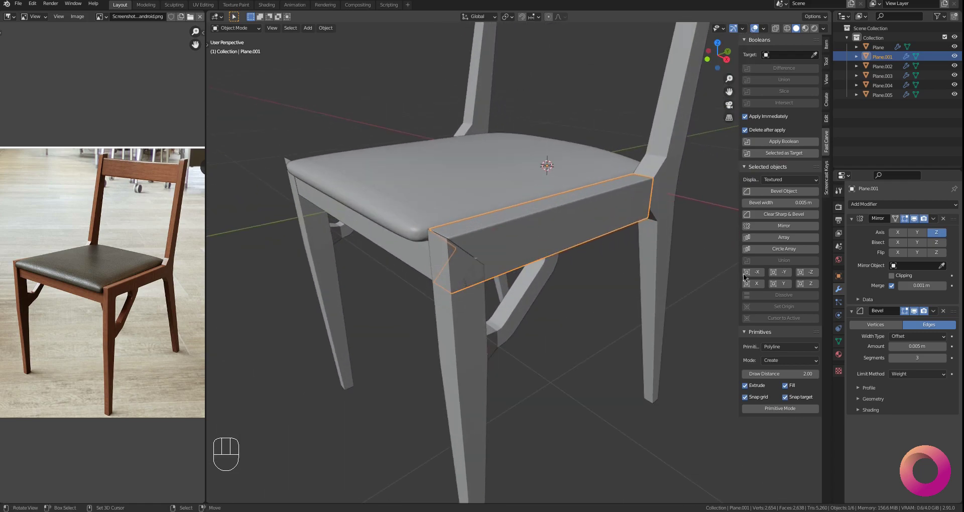
# Step: Try to symmetrize the side rail across the X axis
pyautogui.click(750, 272)
pyautogui.scroll(-2, 461, 266)
pyautogui.moveTo(461, 266)
pyautogui.mouseDown()
pyautogui.moveTo(503, 266)
pyautogui.moveTo(455, 254)
pyautogui.mouseUp()
pyautogui.hotkey('ctrl', 'z')
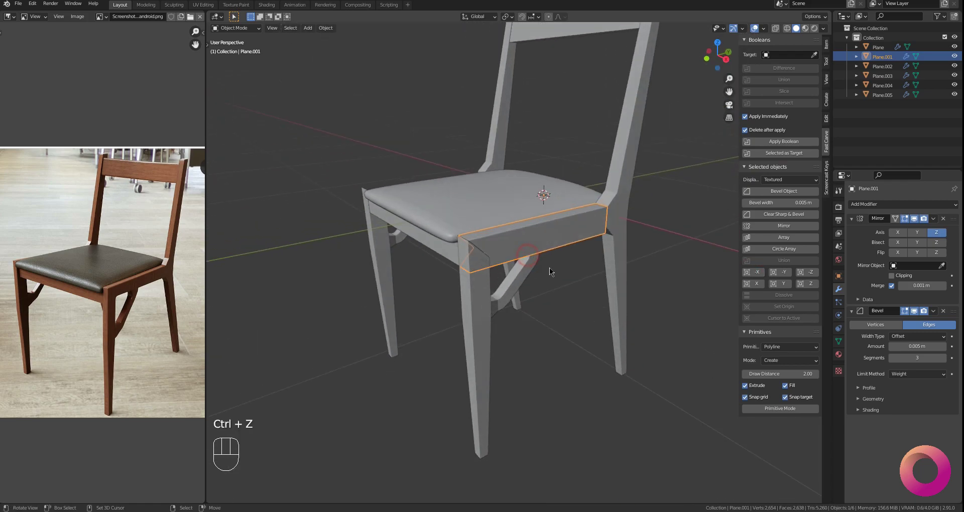
pyautogui.hotkey('ctrl', 'z')
# Step: Replace the side rail's Z-axis mirror modifier with an X-axis mirror placed after the bevel
pyautogui.click(896, 206)
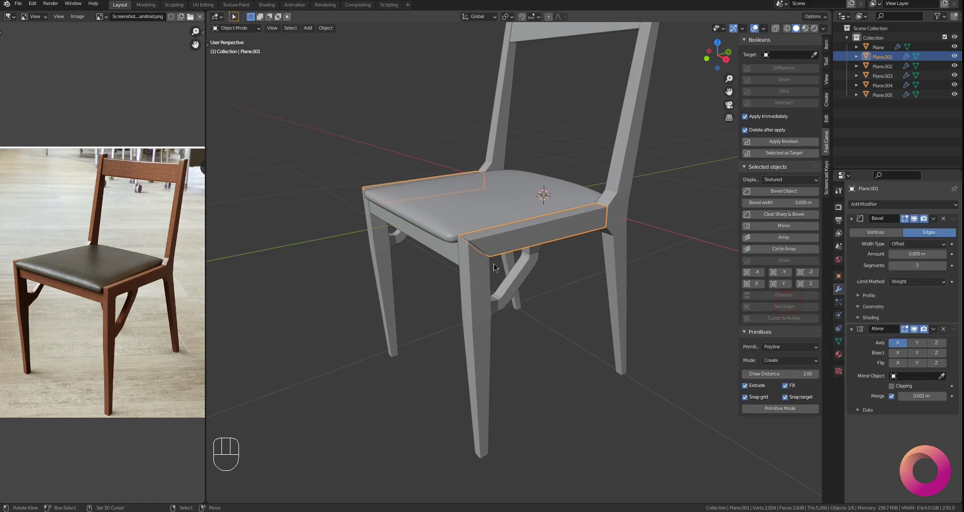
pyautogui.scroll(2, 496, 263)
# Step: Bevel the front leg with a 0.005 m width and replace its mirror modifier with geometry symmetrized across X
pyautogui.click(497, 262)
pyautogui.scroll(2, 496, 262)
pyautogui.moveTo(496, 262); pyautogui.dragTo(493, 243, button='middle')
pyautogui.click(785, 194)
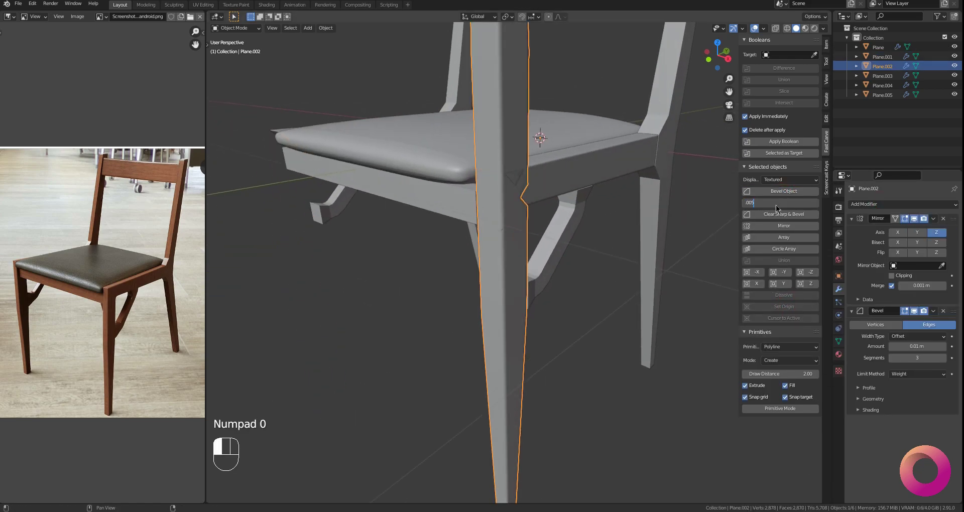
pyautogui.click(944, 219)
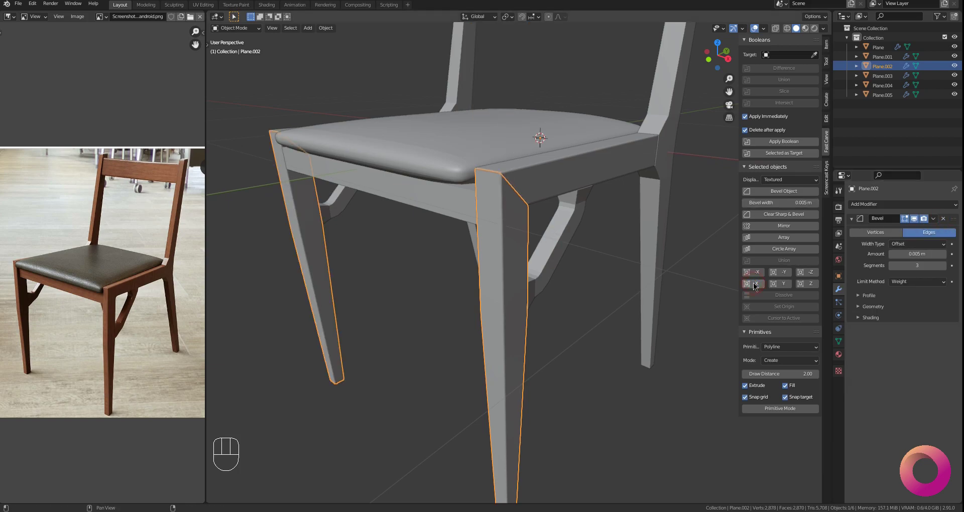
# Step: Bevel the front rail object with a 0.005 m width, symmetrize it across X and remove its mirror modifier
pyautogui.scroll(-3, 481, 228)
pyautogui.click(480, 232)
pyautogui.scroll(4, 635, 220)
pyautogui.click(774, 191)
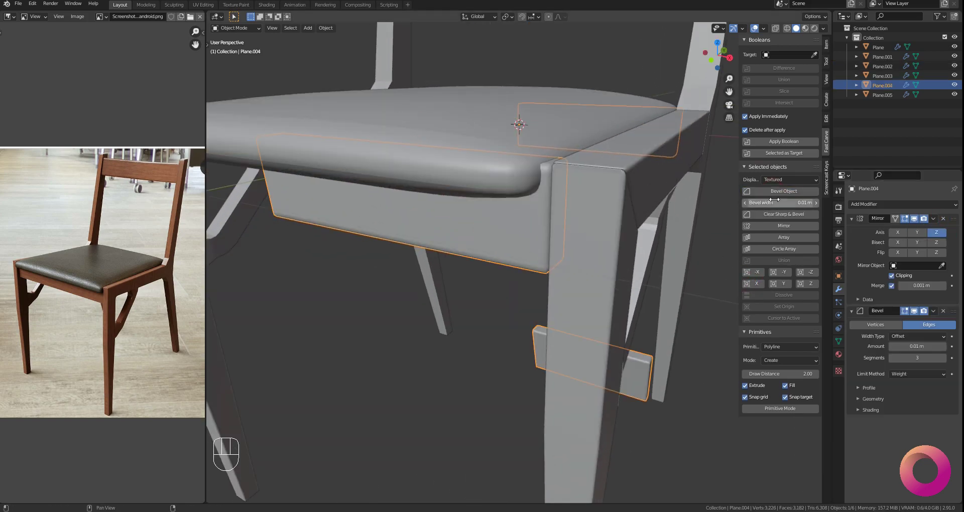
pyautogui.scroll(-5, 527, 221)
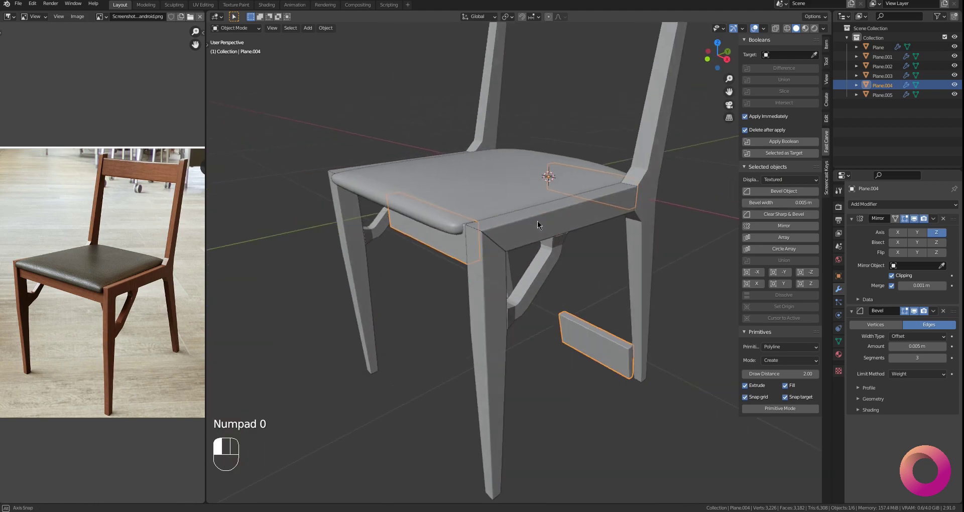
pyautogui.scroll(-2, 522, 260)
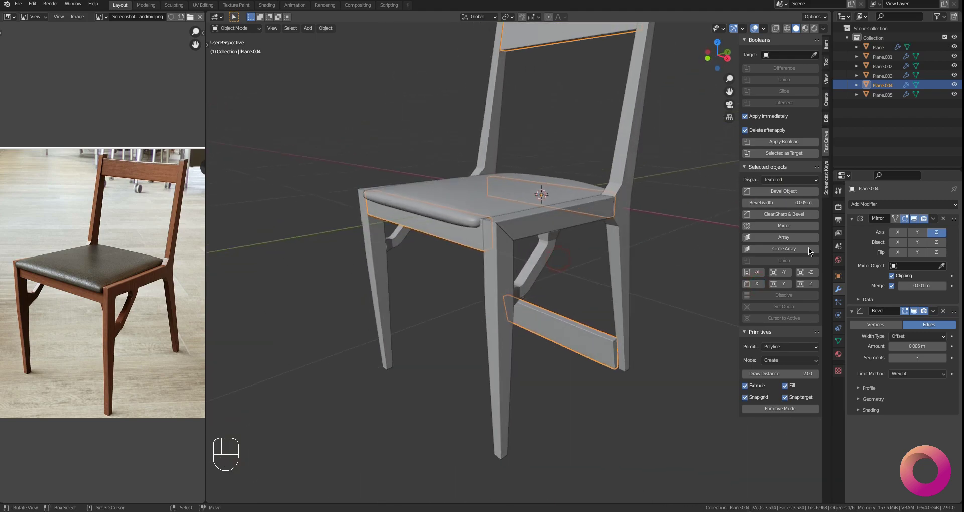
pyautogui.click(943, 220)
# Step: Bevel the rear legs with a 0.005 m width and replace their mirror modifier with geometry symmetrized across X
pyautogui.keyDown('shift'); pyautogui.moveTo(567, 243); pyautogui.dragTo(480, 288); pyautogui.keyUp('shift')
pyautogui.scroll(-2, 480, 288)
pyautogui.rightClick(517, 245)
pyautogui.scroll(4, 514, 240)
pyautogui.keyDown('shift'); pyautogui.moveTo(514, 237); pyautogui.dragTo(550, 271); pyautogui.keyUp('shift')
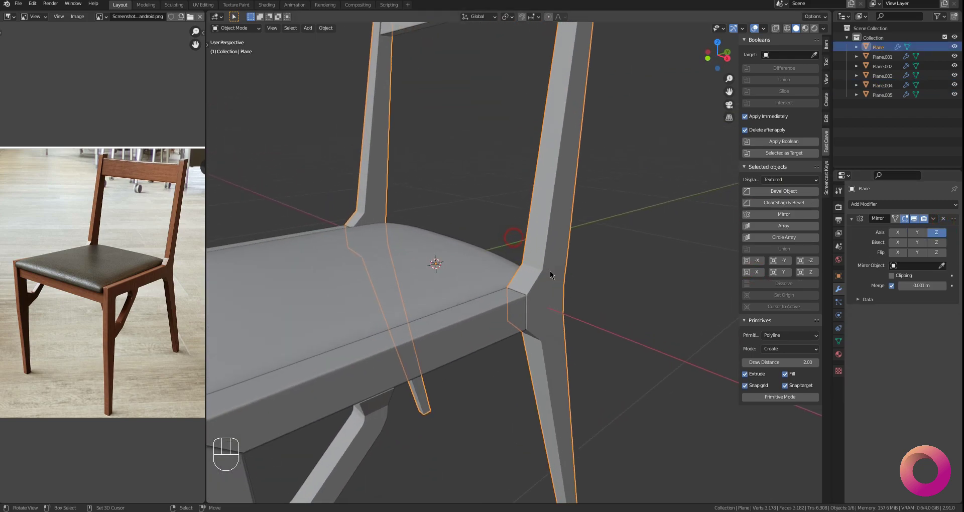
pyautogui.scroll(2, 550, 271)
pyautogui.click(785, 192)
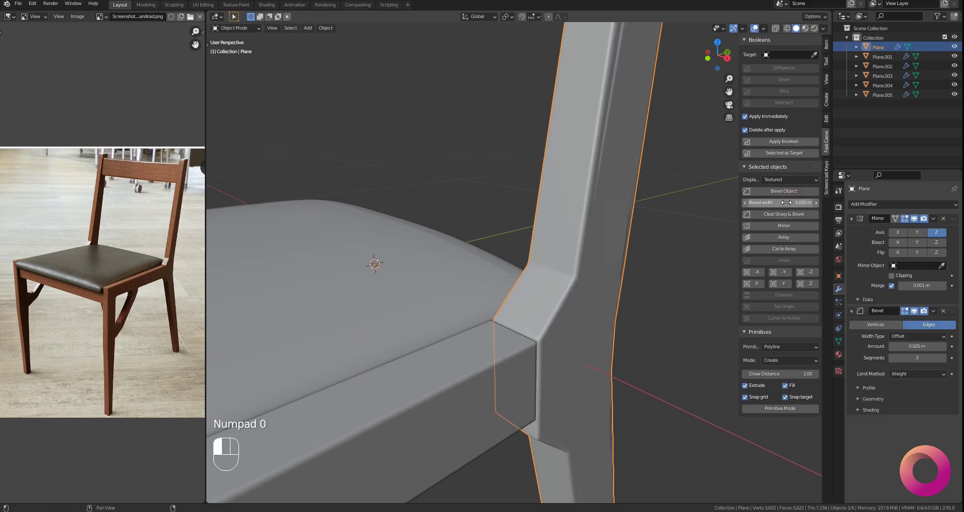
pyautogui.click(944, 219)
pyautogui.scroll(-6, 521, 279)
pyautogui.press('n')
# Step: Apply the object transforms of the rear legs and the other chair parts one by one
pyautogui.moveTo(521, 279)
pyautogui.mouseDown(button='middle')
pyautogui.moveTo(511, 276)
pyautogui.moveTo(520, 282)
pyautogui.mouseUp(button='middle')
pyautogui.scroll(4, 520, 279)
pyautogui.moveTo(521, 278); pyautogui.dragTo(605, 270)
pyautogui.hotkey('ctrl', 'a')
pyautogui.click(525, 257)
pyautogui.scroll(-3, 540, 258)
pyautogui.moveTo(540, 257); pyautogui.dragTo(513, 148)
pyautogui.rightClick(514, 148)
pyautogui.hotkey('ctrl', 'a')
pyautogui.click(556, 150)
pyautogui.hotkey('ctrl', 'a')
pyautogui.click(610, 152)
pyautogui.moveTo(558, 307); pyautogui.dragTo(545, 286)
pyautogui.rightClick(520, 286)
pyautogui.hotkey('ctrl', 'a')
pyautogui.click(589, 287)
pyautogui.rightClick(565, 281)
pyautogui.hotkey('ctrl', 'a')
pyautogui.click(620, 288)
pyautogui.rightClick(510, 269)
pyautogui.hotkey('ctrl', 'a')
pyautogui.click(584, 269)
pyautogui.scroll(-1, 584, 269)
pyautogui.hotkey('alt', 'a')
# Step: Remove the side rail's X-axis mirror modifier and symmetrize its geometry across X instead
pyautogui.moveTo(650, 285); pyautogui.dragTo(530, 259)
pyautogui.rightClick(531, 263)
pyautogui.scroll(2, 557, 256)
pyautogui.click(942, 329)
pyautogui.scroll(1, 580, 254)
pyautogui.press('n')
pyautogui.click(753, 284)
pyautogui.scroll(1, 529, 259)
pyautogui.press('n')
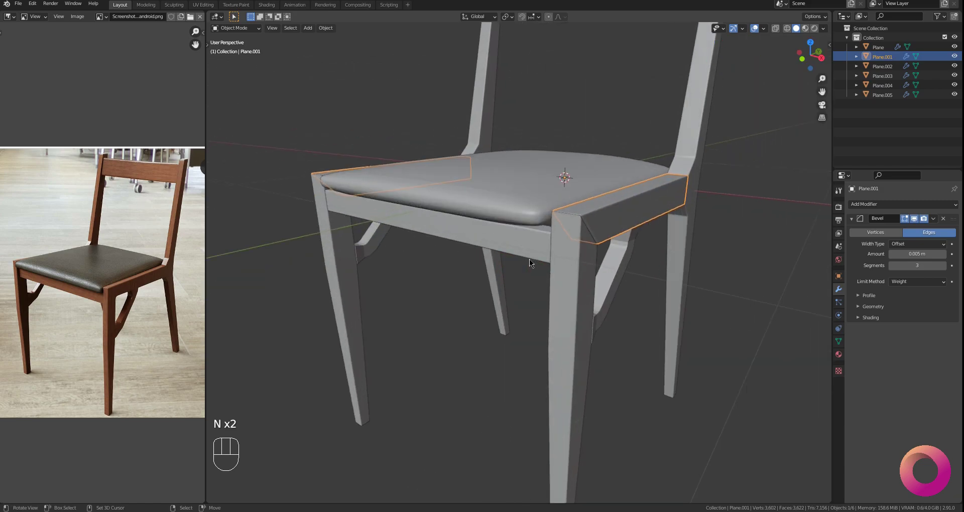
# Step: Set the diagonal side brace's bevel width to 0.005 m and remove its Z-axis mirror modifier
pyautogui.rightClick(556, 250)
pyautogui.rightClick(555, 250)
pyautogui.scroll(-1, 643, 257)
pyautogui.rightClick(590, 258)
pyautogui.scroll(1, 603, 258)
pyautogui.moveTo(644, 261); pyautogui.dragTo(566, 263)
pyautogui.scroll(1, 565, 264)
pyautogui.press('n')
pyautogui.click(785, 192)
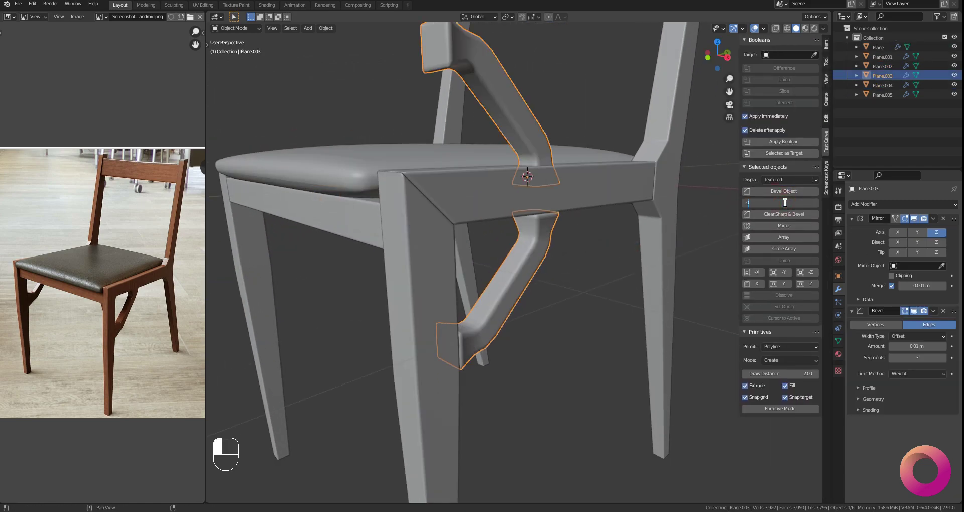
pyautogui.click(943, 219)
# Step: Compare the bevelled side brace and its joints with the brace in the reference photo
pyautogui.moveTo(518, 302); pyautogui.dragTo(495, 285, button='middle')
pyautogui.scroll(1, 495, 285)
pyautogui.press('n')
pyautogui.scroll(2, 517, 298)
pyautogui.scroll(3, 105, 263)
pyautogui.moveTo(105, 263); pyautogui.dragTo(43, 204, button='middle')
pyautogui.scroll(3, 98, 265)
pyautogui.scroll(-3, 549, 263)
pyautogui.moveTo(553, 262); pyautogui.dragTo(525, 248, button='middle')
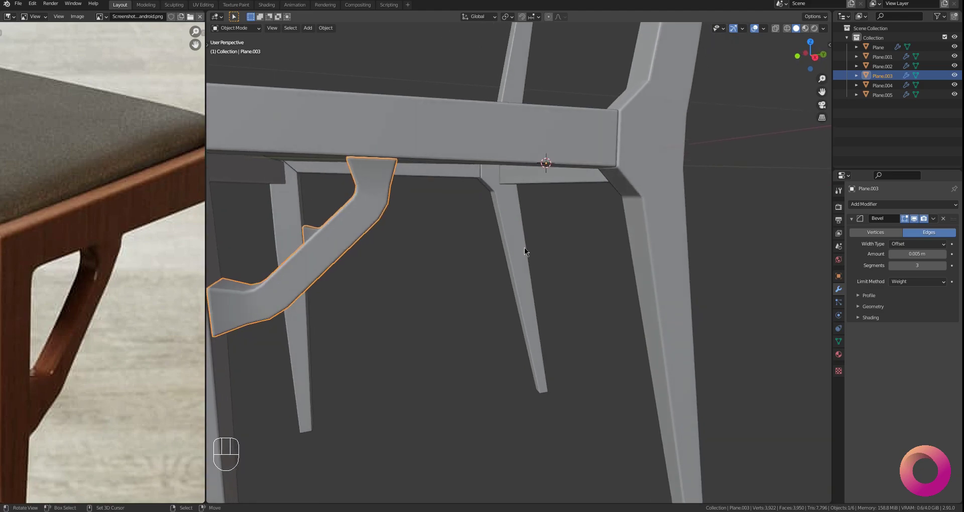
pyautogui.press('q')
pyautogui.keyDown('shift'); pyautogui.moveTo(428, 224); pyautogui.dragTo(556, 276); pyautogui.keyUp('shift')
pyautogui.scroll(4, 532, 276)
pyautogui.moveTo(514, 254); pyautogui.dragTo(553, 282)
pyautogui.keyDown('shift'); pyautogui.moveTo(653, 301); pyautogui.dragTo(519, 272); pyautogui.keyUp('shift')
pyautogui.press('Tab')
pyautogui.press('q')
pyautogui.press('z')
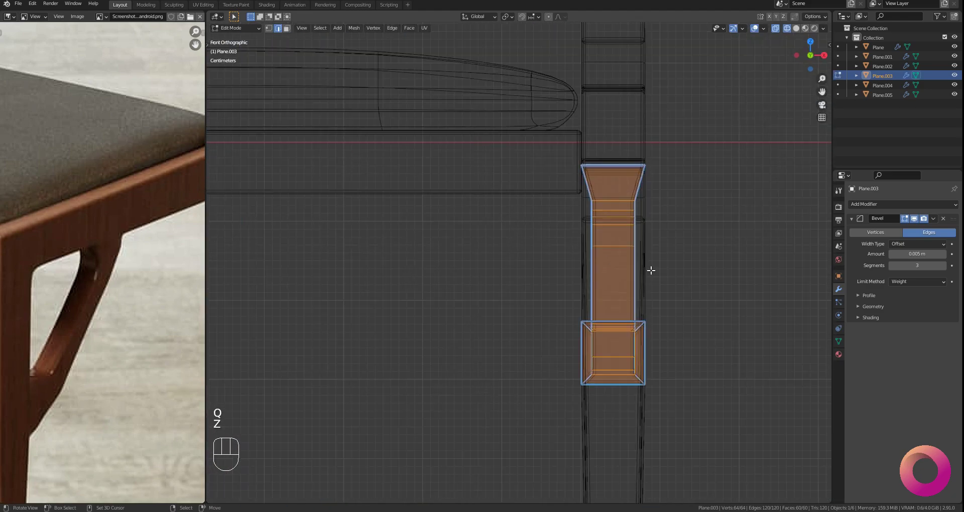
pyautogui.press('s')
pyautogui.rightClick(673, 268)
pyautogui.scroll(-3, 581, 267)
pyautogui.moveTo(582, 266)
pyautogui.mouseDown()
pyautogui.moveTo(446, 260)
pyautogui.moveTo(432, 233)
pyautogui.mouseUp()
# Step: Try deleting the faces at both ends of the diagonal brace, and undo the deletion
pyautogui.press('z')
pyautogui.press('q')
pyautogui.press('z')
pyautogui.press('1')
pyautogui.hotkey('alt', 'a')
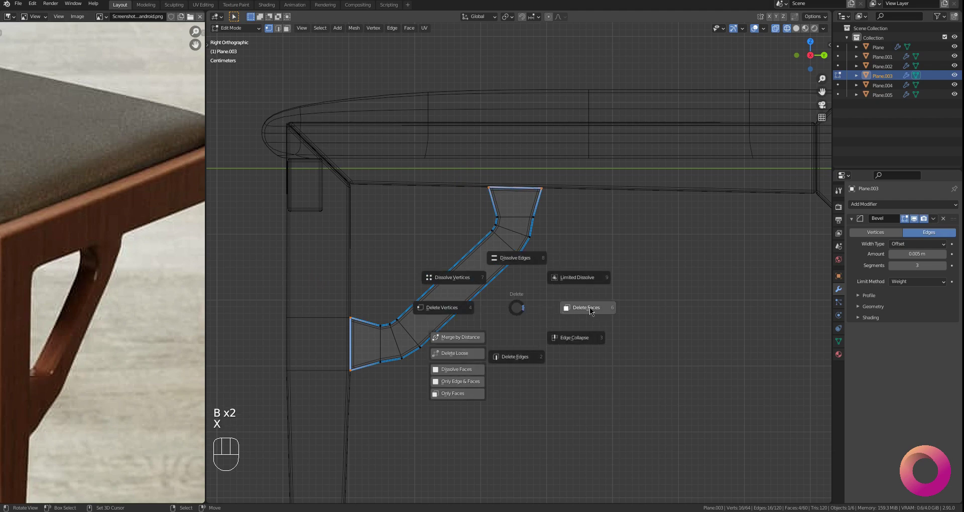
pyautogui.click(559, 307)
pyautogui.scroll(-2, 452, 284)
pyautogui.press('z')
pyautogui.moveTo(444, 282)
pyautogui.mouseDown()
pyautogui.moveTo(514, 300)
pyautogui.moveTo(555, 260)
pyautogui.moveTo(455, 266)
pyautogui.moveTo(525, 230)
pyautogui.moveTo(510, 268)
pyautogui.moveTo(535, 249)
pyautogui.mouseUp()
pyautogui.press('Tab')
pyautogui.scroll(3, 554, 260)
pyautogui.hotkey('alt', 'a')
pyautogui.scroll(3, 503, 265)
pyautogui.hotkey('ctrl', 'z')
pyautogui.hotkey('ctrl', 'z')
pyautogui.hotkey('ctrl', 'z')
pyautogui.hotkey('ctrl', 'z')
# Step: Inspect the brace's rail and leg ends in front wireframe view to check their fit against the front leg
pyautogui.press('q')
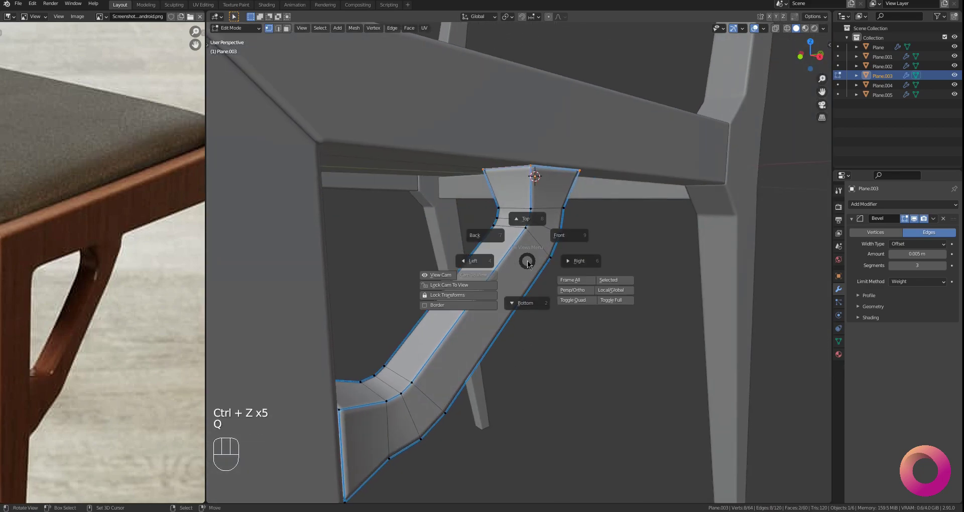
pyautogui.press('q')
pyautogui.press('q')
pyautogui.press('q')
pyautogui.press('z')
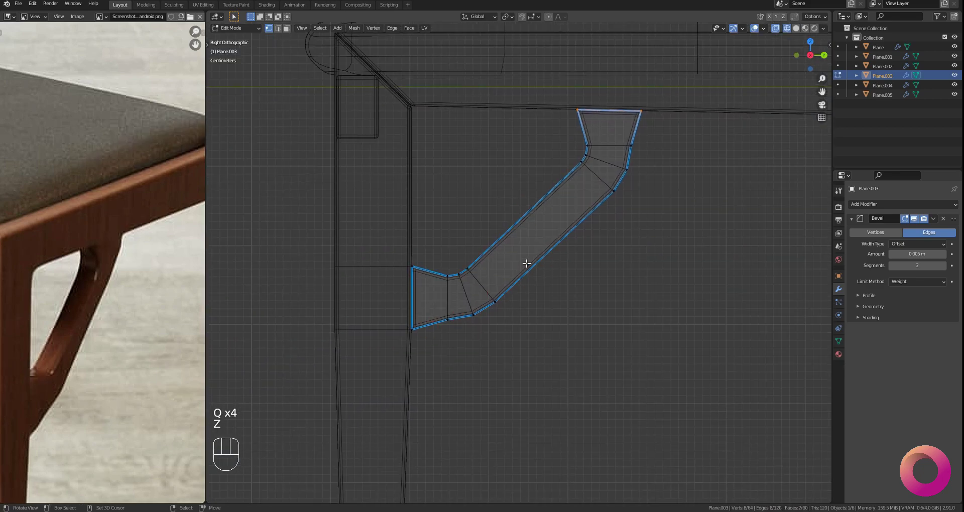
pyautogui.press('q')
pyautogui.scroll(4, 583, 278)
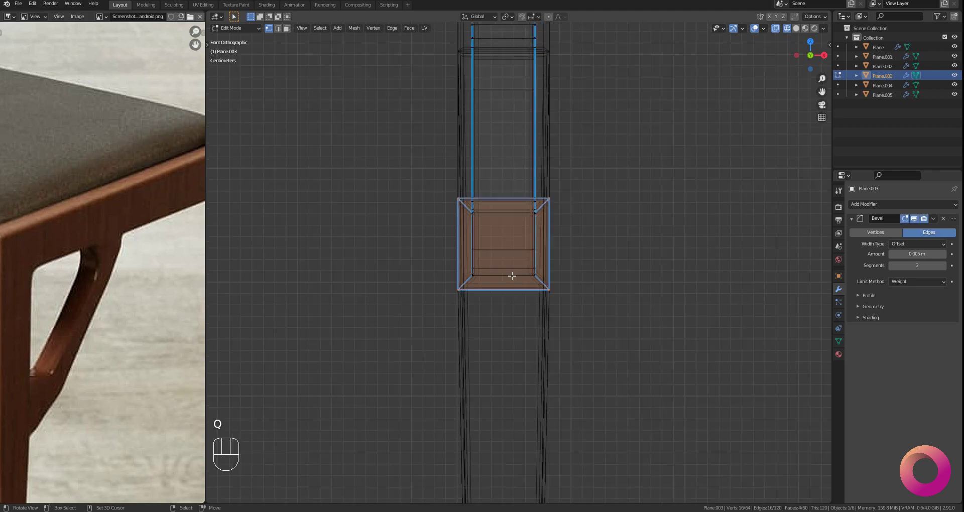
pyautogui.press('z')
pyautogui.moveTo(593, 278); pyautogui.dragTo(538, 301)
pyautogui.scroll(-4, 536, 272)
pyautogui.press('Tab')
pyautogui.scroll(3, 498, 317)
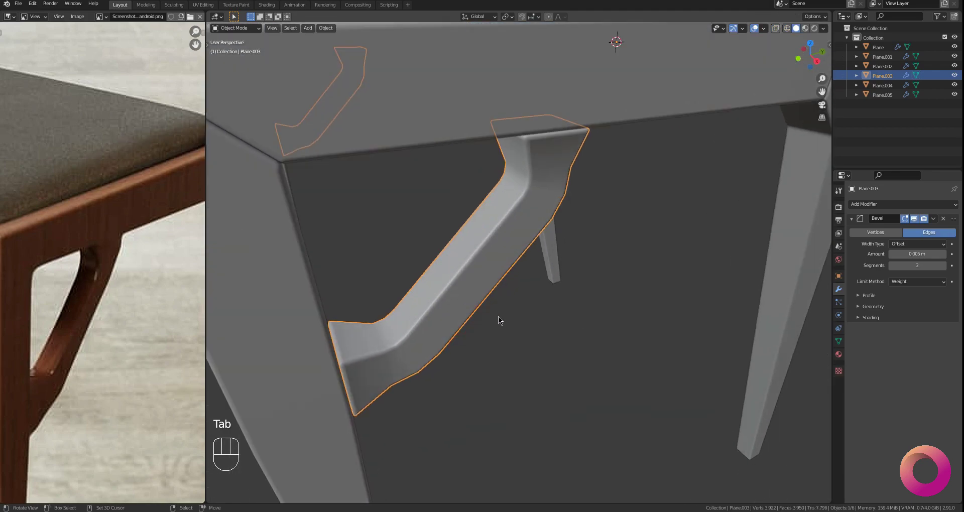
# Step: Set the bevel width of the diagonal brace, front legs, rear legs and remaining frame parts to 0.002 m
pyautogui.press('n')
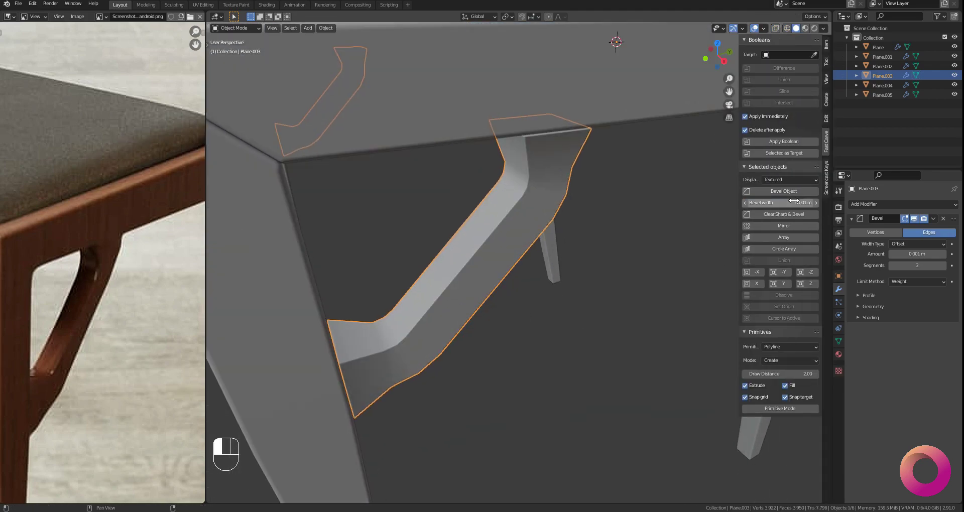
pyautogui.scroll(2, 535, 226)
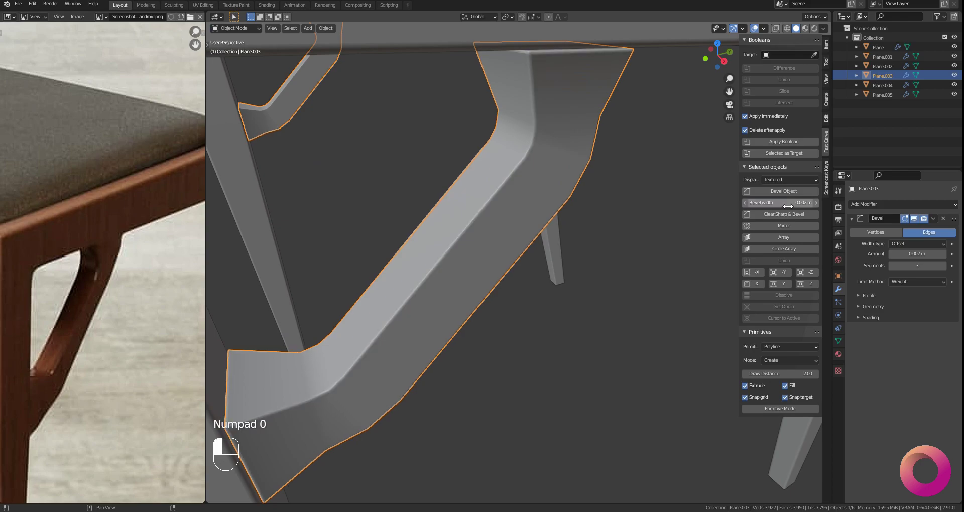
pyautogui.scroll(-5, 437, 255)
pyautogui.click(458, 171)
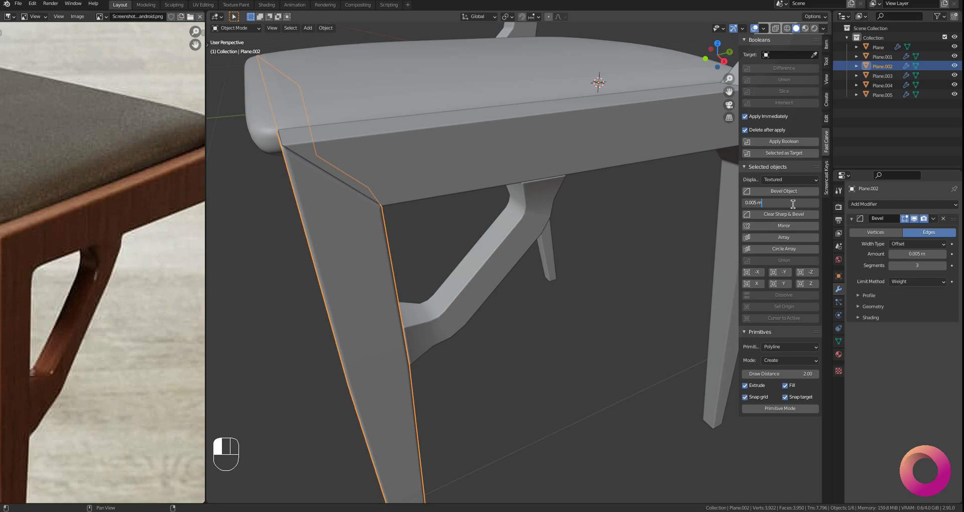
pyautogui.moveTo(585, 230); pyautogui.dragTo(446, 234, button='middle')
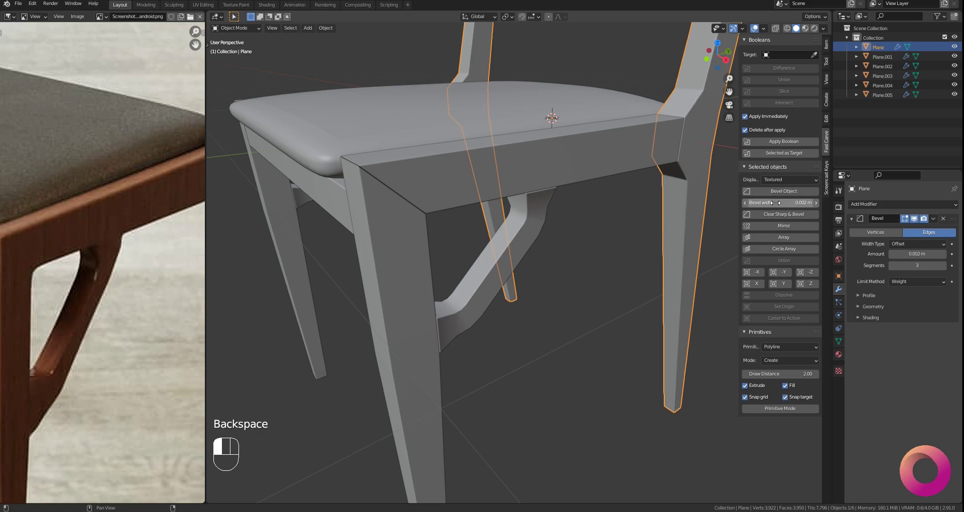
pyautogui.scroll(-5, 535, 277)
pyautogui.press('n')
# Step: Compare the whole chair's proportions with the full reference photo
pyautogui.moveTo(535, 276); pyautogui.dragTo(482, 276, button='middle')
pyautogui.hotkey('alt', 'a')
pyautogui.scroll(-5, 151, 265)
pyautogui.moveTo(128, 257); pyautogui.dragTo(166, 254, button='middle')
pyautogui.scroll(-1, 165, 255)
pyautogui.moveTo(469, 260); pyautogui.dragTo(523, 280, button='middle')
pyautogui.scroll(2, 538, 281)
# Step: Move the backrest rail's lower vertices up about 0.06 m along the slant of the rear legs in side view
pyautogui.click(603, 99)
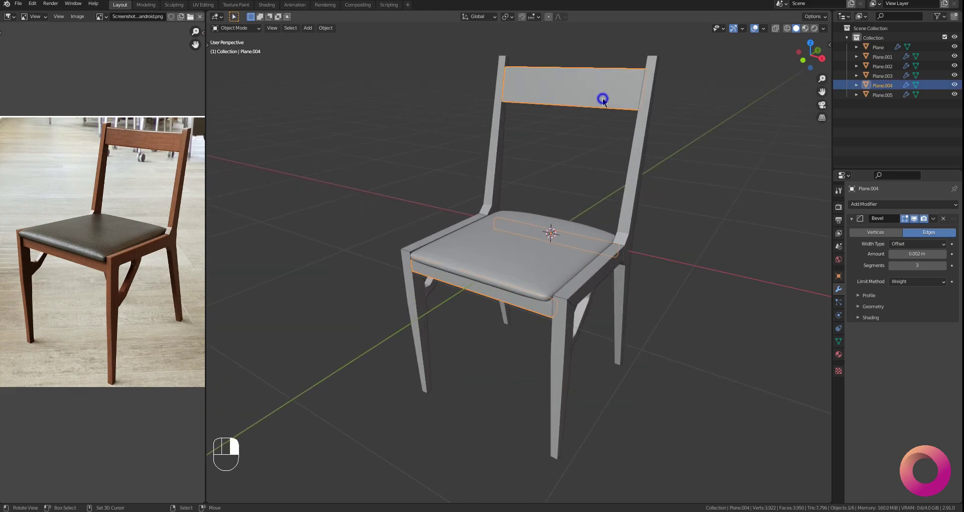
pyautogui.press('o')
pyautogui.press('z')
pyautogui.keyDown('shift'); pyautogui.moveTo(603, 136); pyautogui.dragTo(550, 229, button='middle'); pyautogui.keyUp('shift')
pyautogui.scroll(4, 550, 229)
pyautogui.press('Tab')
pyautogui.scroll(4, 542, 250)
pyautogui.keyDown('shift'); pyautogui.moveTo(553, 185); pyautogui.dragTo(528, 317, button='middle'); pyautogui.keyUp('shift')
pyautogui.press('1')
pyautogui.hotkey('alt', 'a')
pyautogui.press('b')
pyautogui.moveTo(456, 270); pyautogui.dragTo(585, 306)
pyautogui.keyDown('shift'); pyautogui.moveTo(607, 295); pyautogui.dragTo(601, 319, button='middle'); pyautogui.keyUp('shift')
pyautogui.scroll(2, 601, 319)
pyautogui.press('g')
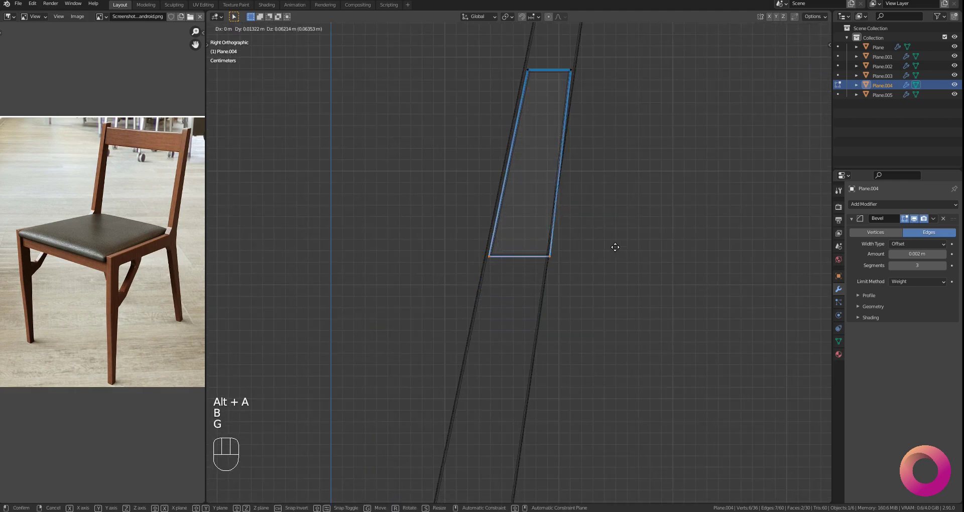
pyautogui.click(602, 255)
# Step: Scale the backrest rail's lower edge down along Y to fit the rear legs' thickness, and return to Object Mode with nothing selected
pyautogui.scroll(3, 708, 288)
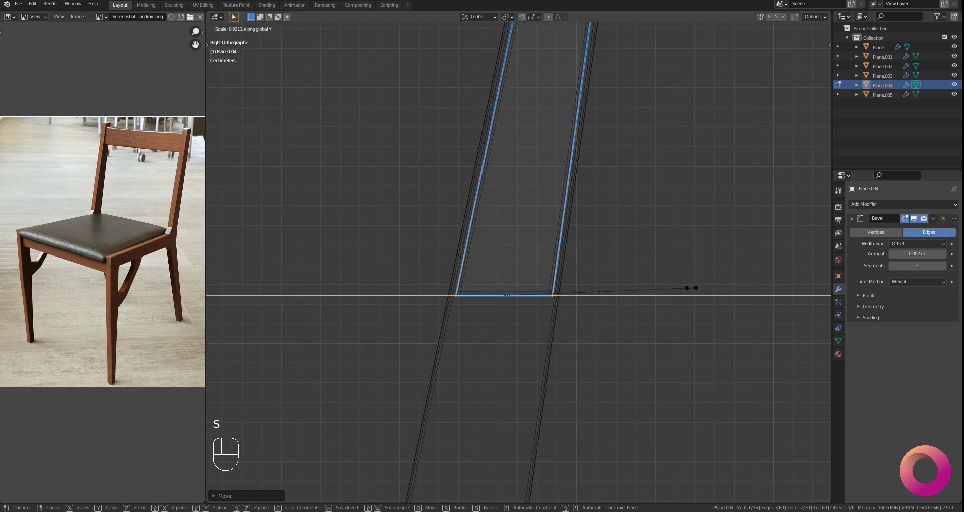
pyautogui.click(676, 288)
pyautogui.scroll(-4, 467, 291)
pyautogui.press('z')
pyautogui.moveTo(490, 291); pyautogui.dragTo(570, 226, button='middle')
pyautogui.press('Tab')
pyautogui.scroll(-5, 532, 306)
pyautogui.scroll(-1, 570, 226)
pyautogui.hotkey('alt', 'a')
pyautogui.moveTo(531, 263); pyautogui.dragTo(523, 280, button='middle')
pyautogui.keyDown('shift'); pyautogui.moveTo(523, 280); pyautogui.dragTo(527, 222, button='middle'); pyautogui.keyUp('shift')
pyautogui.scroll(1, 536, 248)
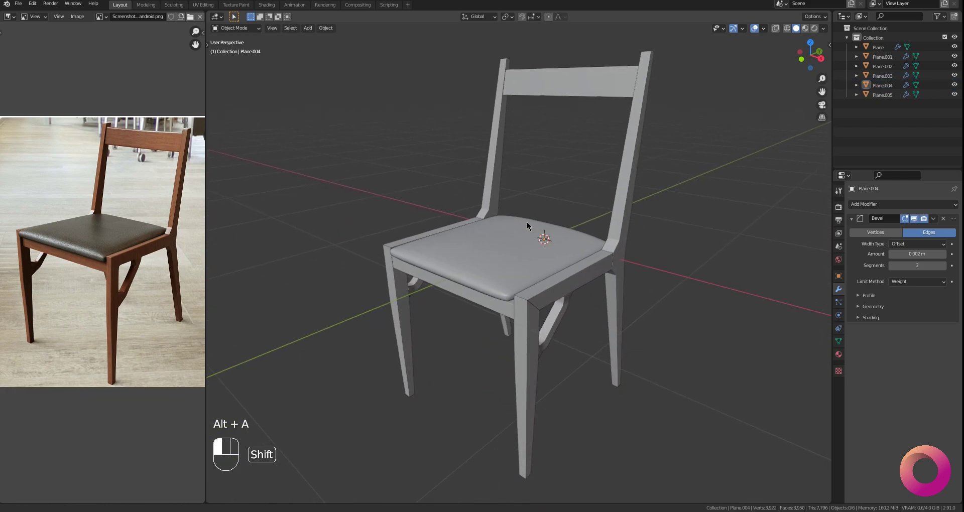